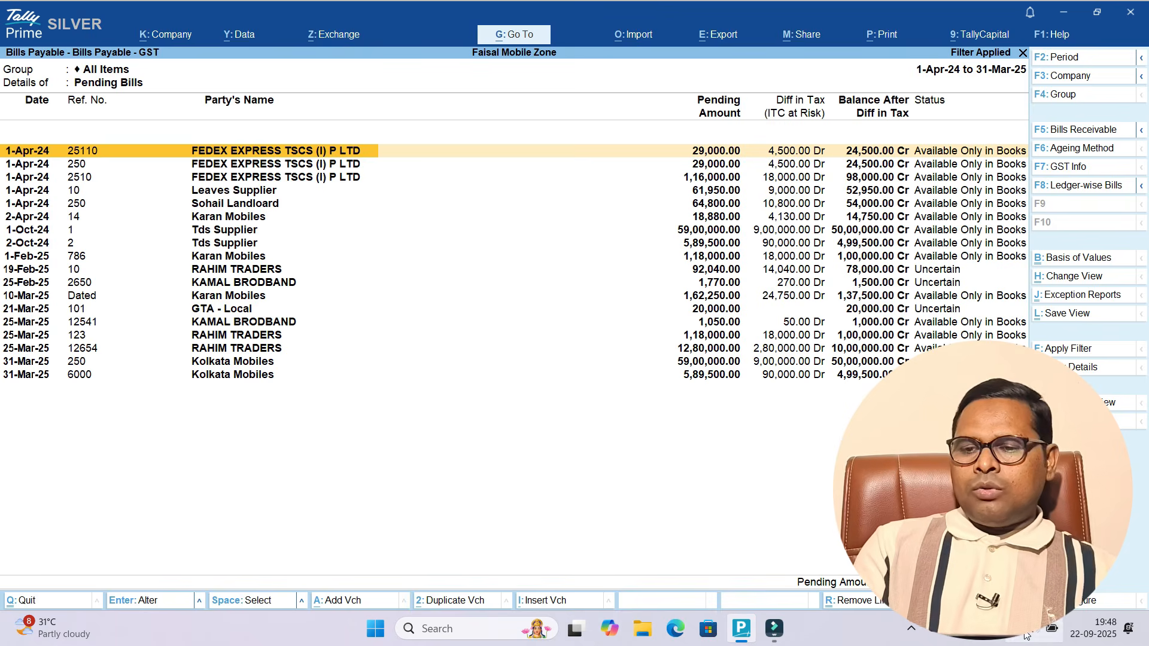
Step: Configure the Bills Payable report to show overdue days/bill age in days, counted from the bill date
{"action": "key", "text": "F12"}
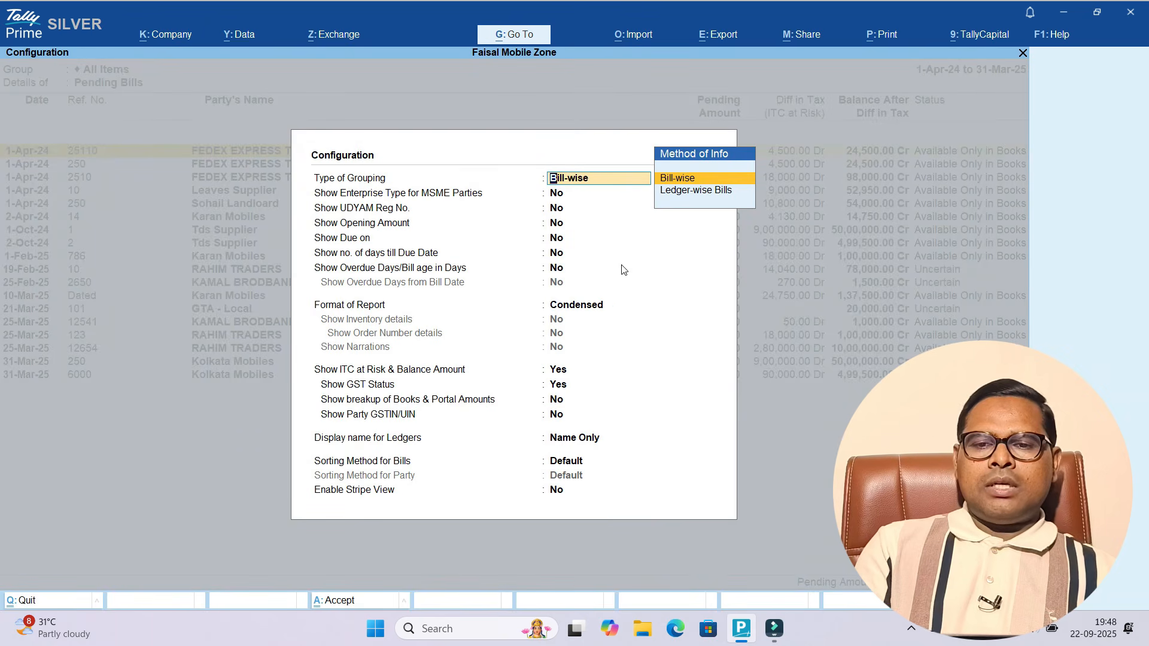
{"action": "key", "text": "Return"}
{"action": "key", "text": "Return"}
{"action": "key", "text": "Return"}
{"action": "key", "text": "Return"}
{"action": "key", "text": "Return"}
{"action": "key", "text": "Return"}
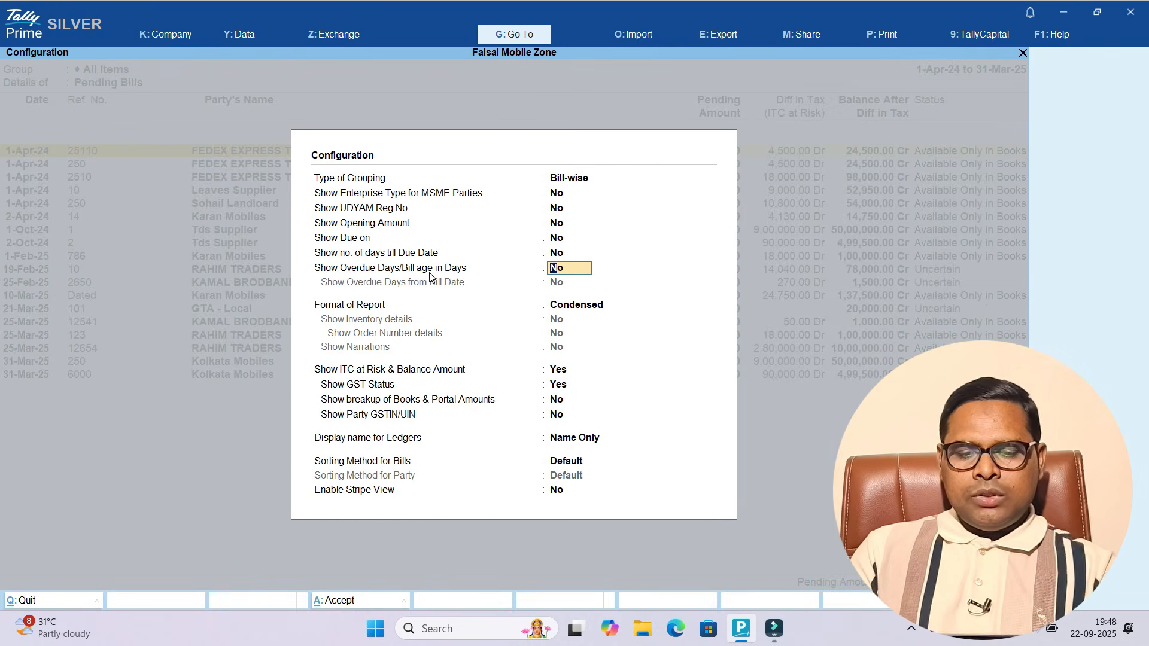
{"action": "type", "text": "y"}
{"action": "key", "text": "Return"}
{"action": "key", "text": "Return"}
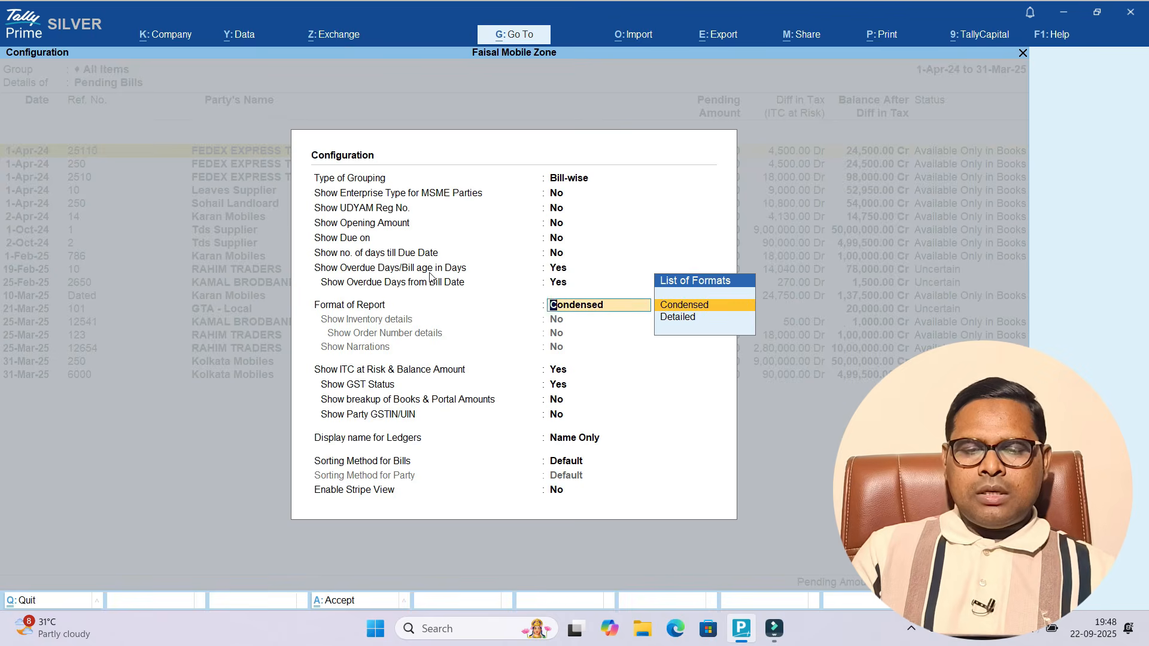
{"action": "key", "text": "ctrl+a"}
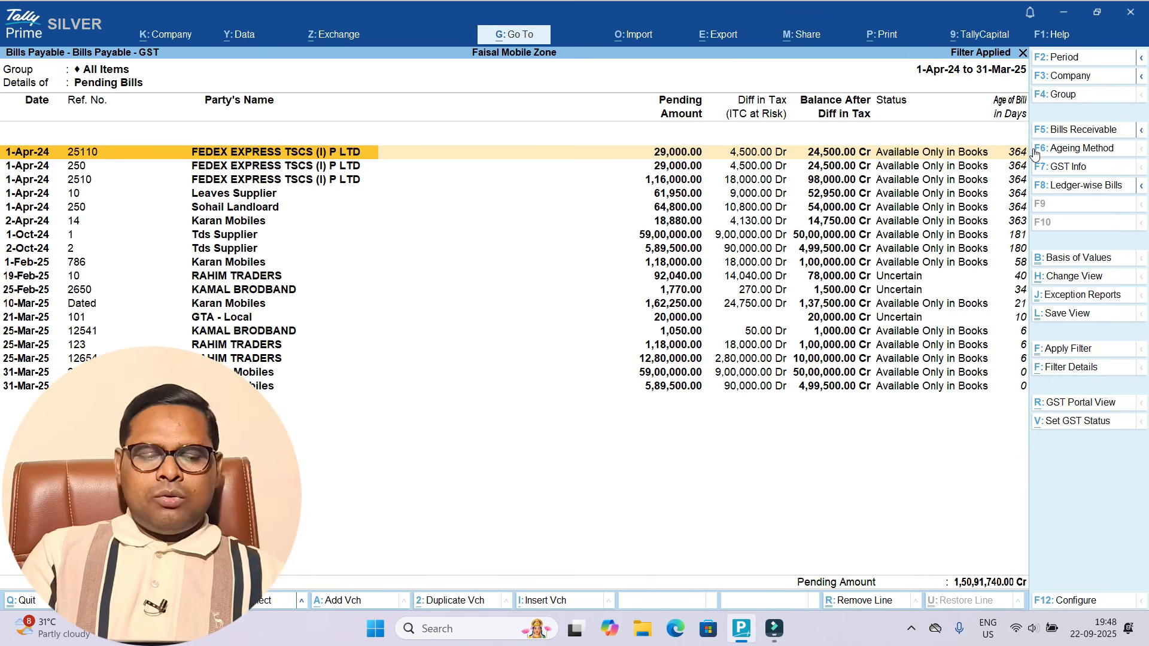
{"action": "key", "text": "ctrl"}
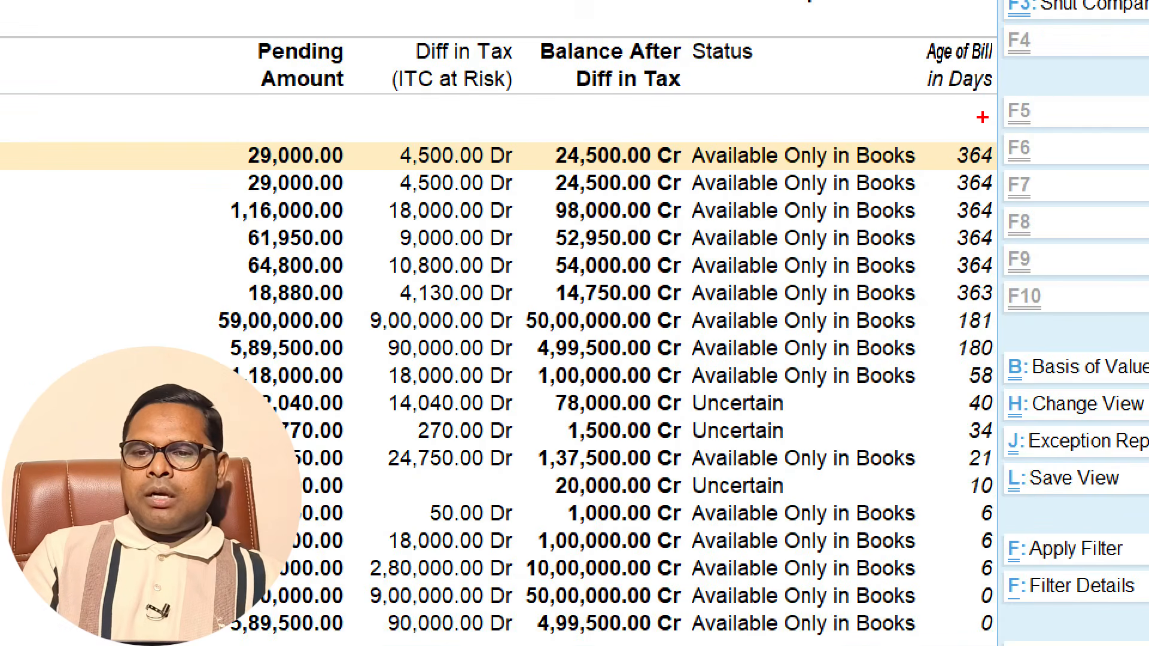
{"action": "mouse_move", "coordinate": [1034, 126]}
{"action": "left_mouse_down"}
{"action": "mouse_move", "coordinate": [936, 123]}
{"action": "mouse_move", "coordinate": [860, 418]}
{"action": "mouse_move", "coordinate": [902, 645]}
{"action": "mouse_move", "coordinate": [1108, 575]}
{"action": "mouse_move", "coordinate": [1104, 186]}
{"action": "mouse_move", "coordinate": [1026, 95]}
{"action": "left_mouse_up"}
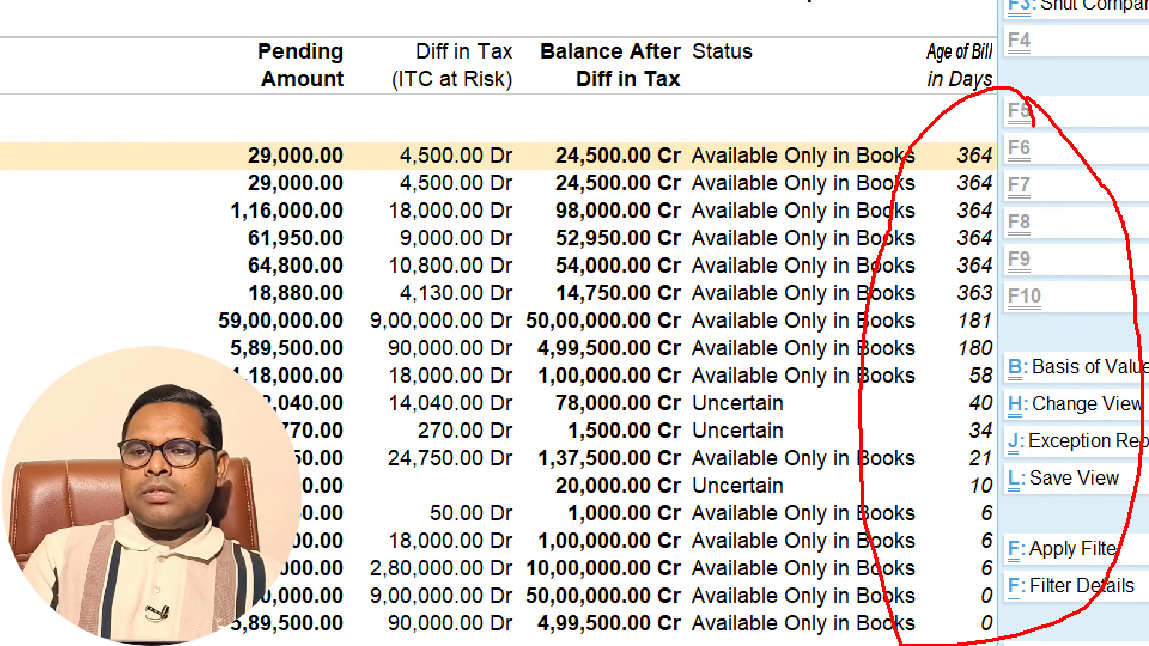
{"action": "key", "text": "Escape"}
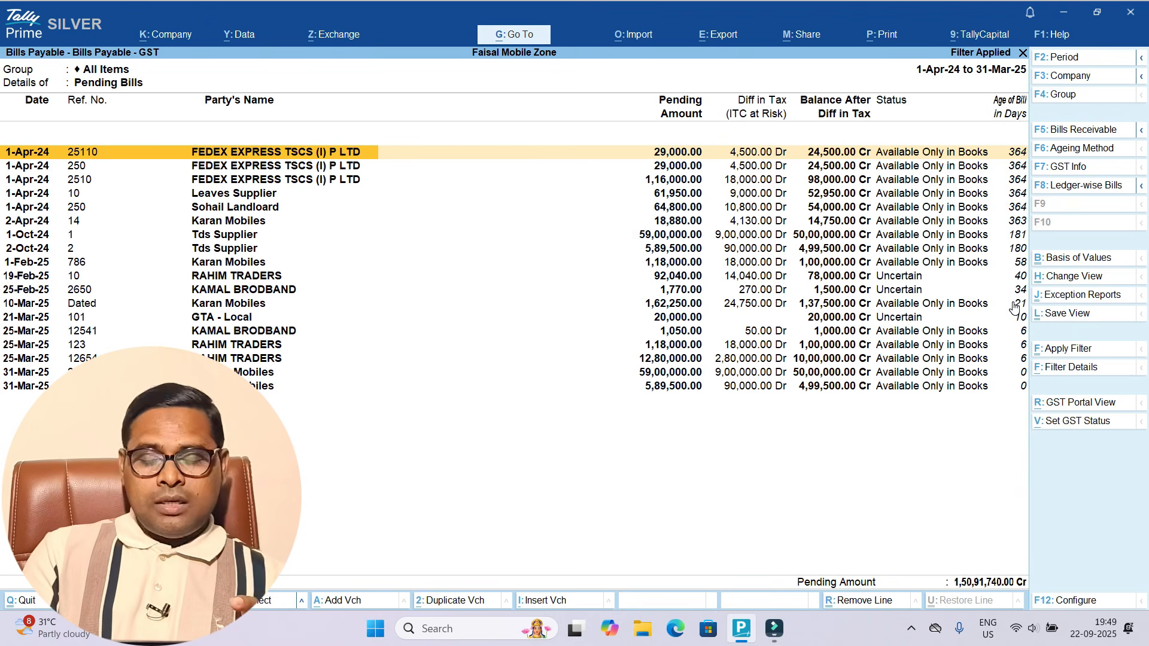
Step: Export the current Bills Payable report to the local drive in Excel (Spreadsheet) format as Bills.xlsx
{"action": "left_click", "coordinate": [718, 36]}
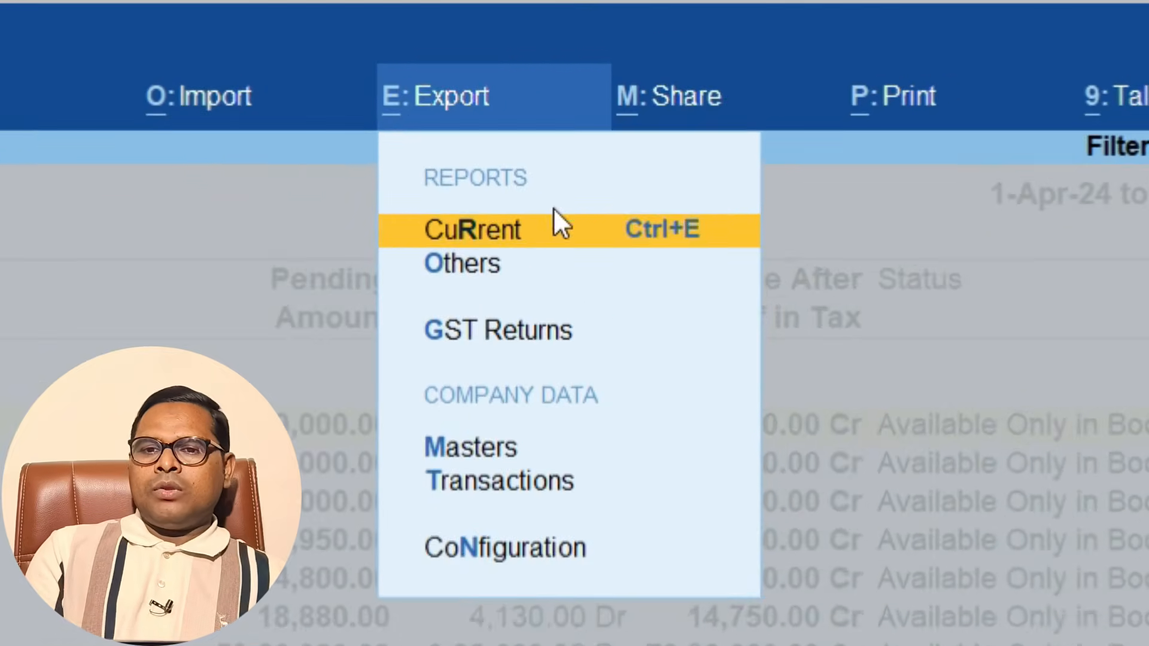
{"action": "left_click", "coordinate": [721, 123]}
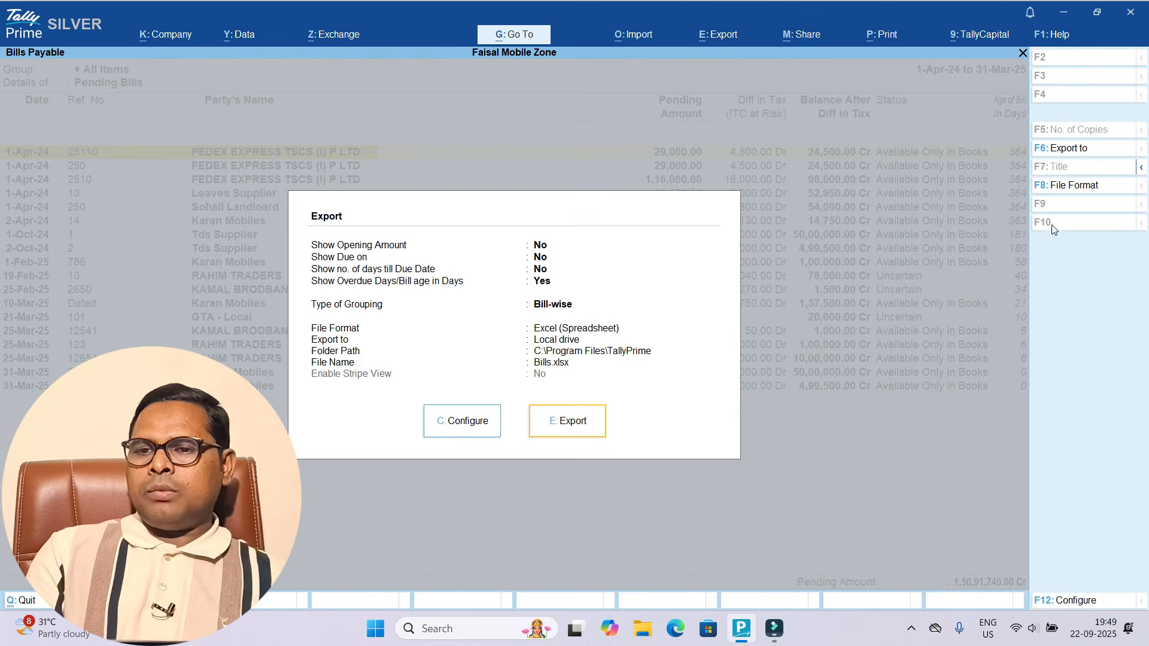
{"action": "left_click", "coordinate": [1080, 188]}
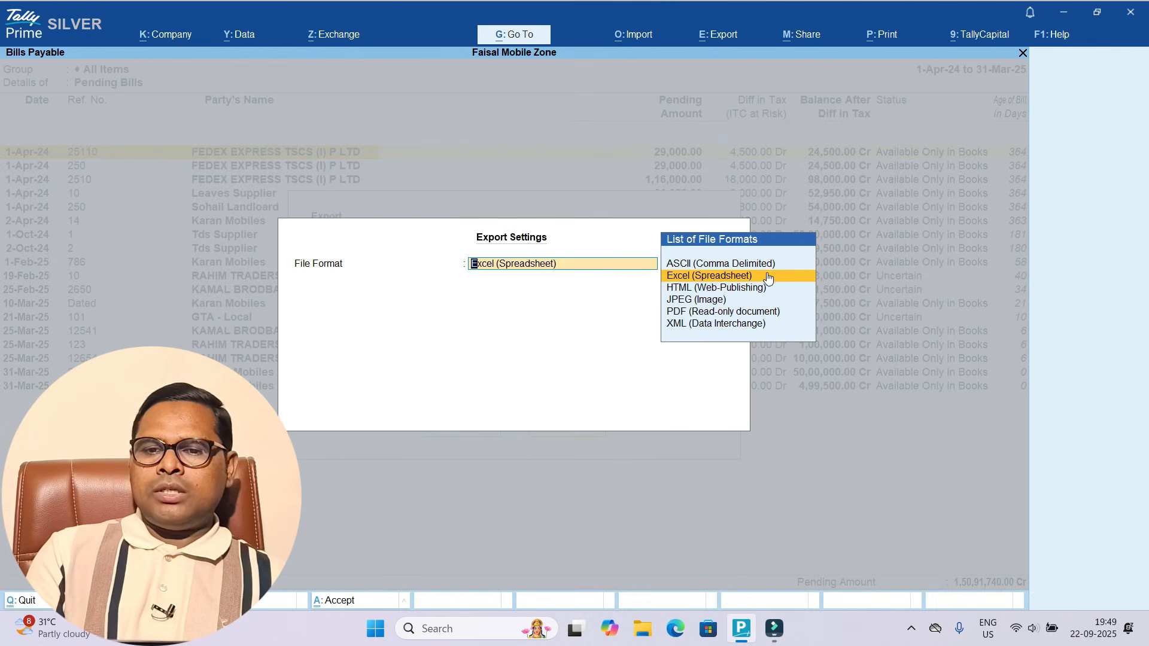
{"action": "left_click", "coordinate": [766, 276]}
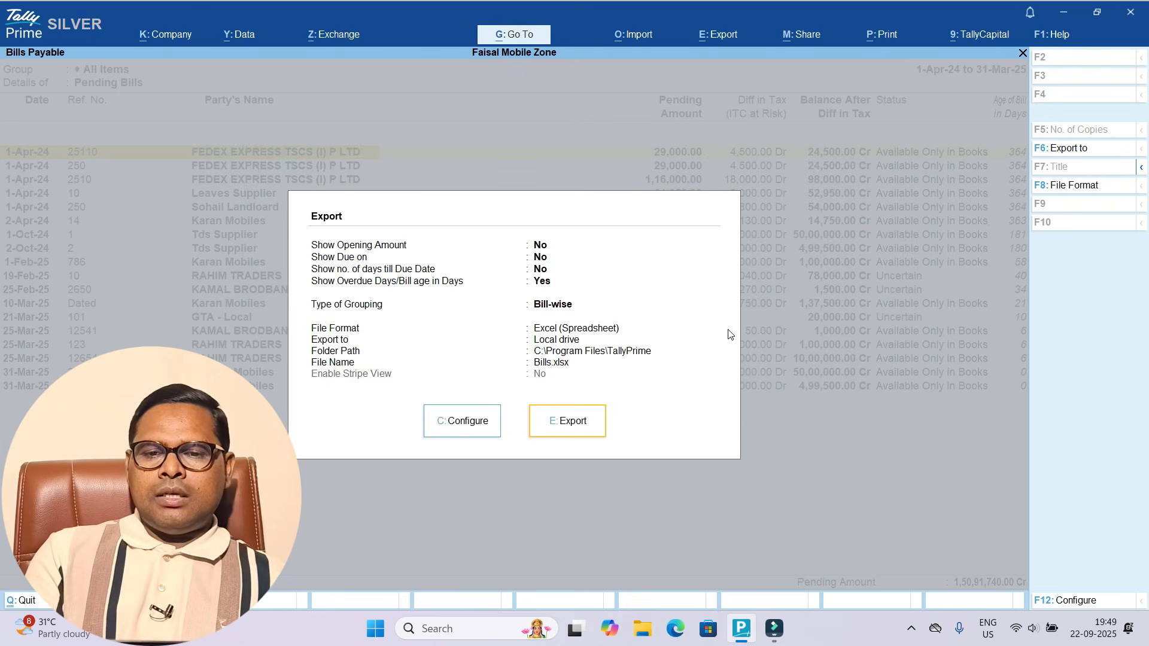
{"action": "left_click", "coordinate": [567, 421]}
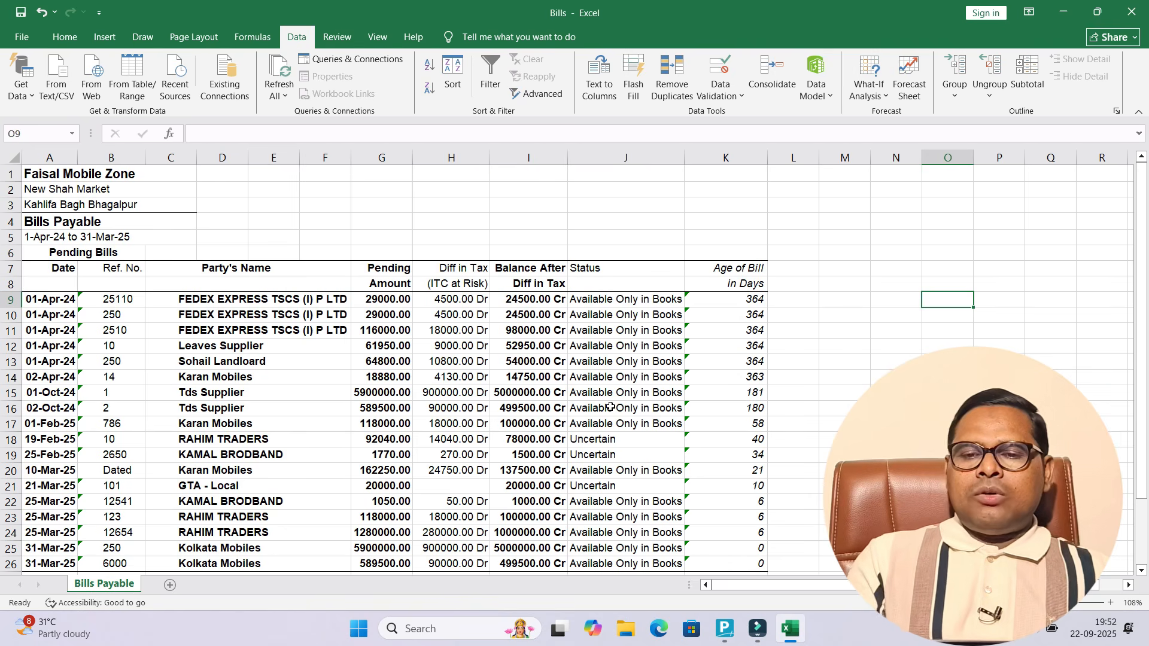
Step: Examine the Age of Bill in Days column of the exported sheet to find the bills older than 180 days
{"action": "left_click", "coordinate": [708, 304]}
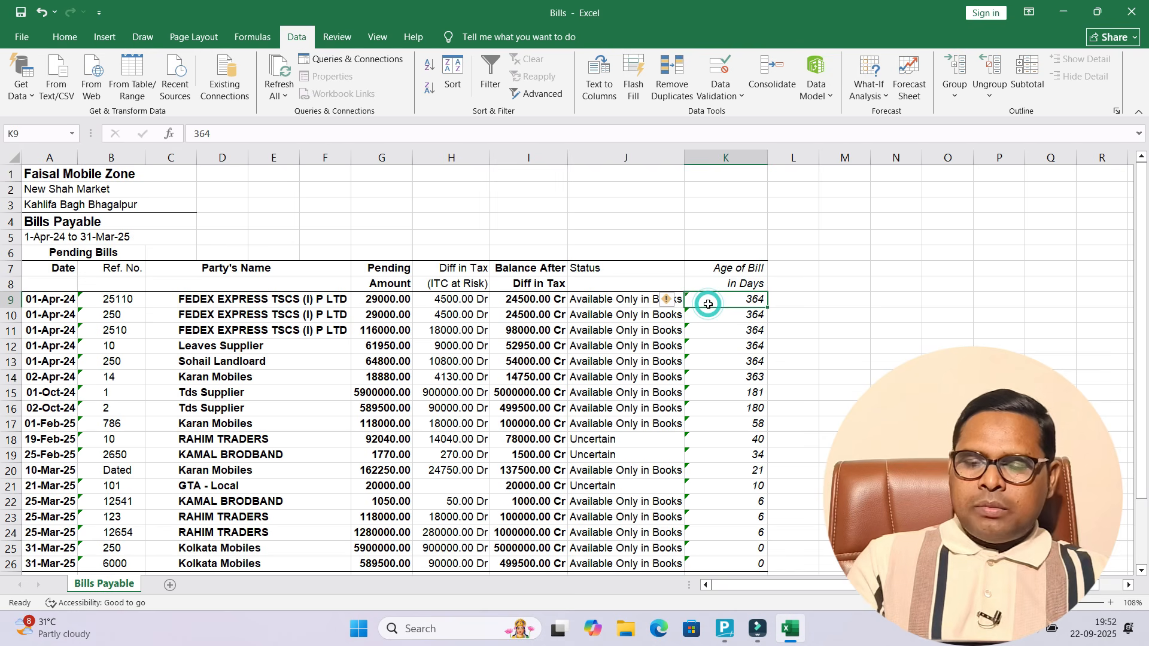
{"action": "key", "text": "Down"}
{"action": "key", "text": "Down"}
{"action": "key", "text": "Down"}
{"action": "key", "text": "Up"}
{"action": "key", "text": "Up"}
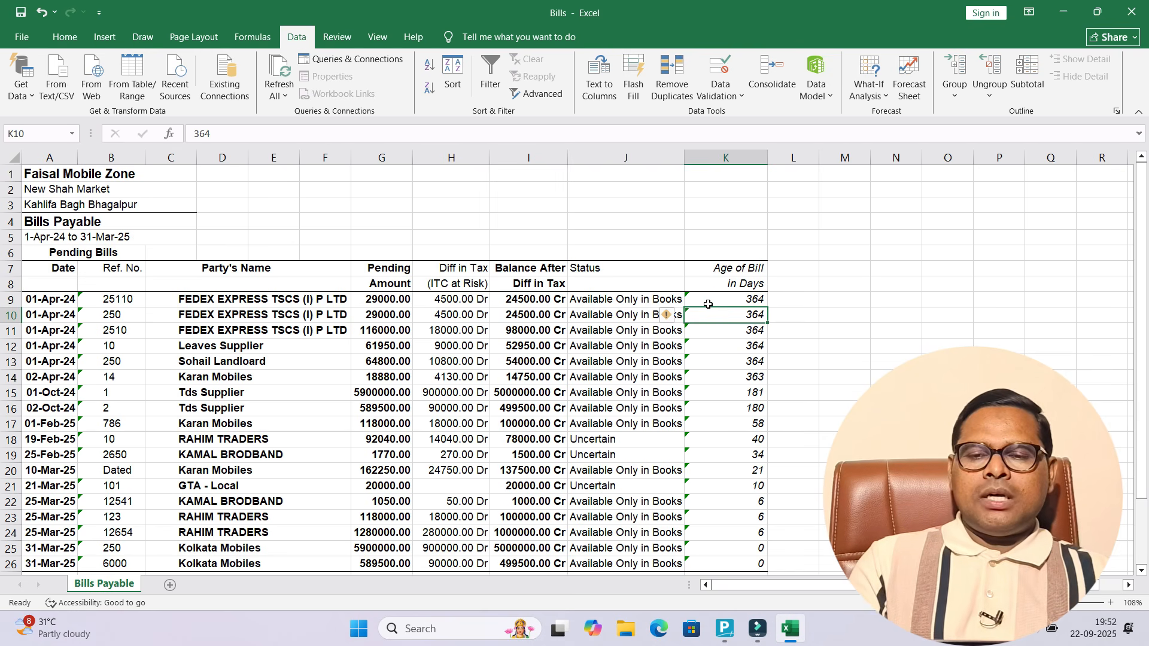
{"action": "key", "text": "Up"}
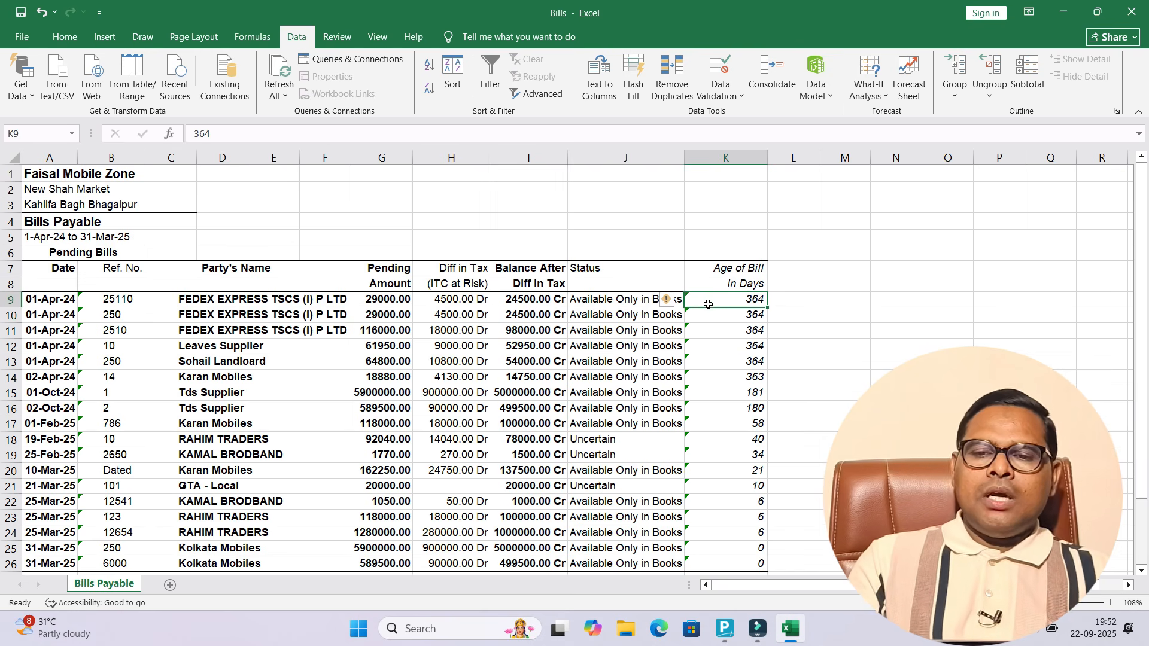
{"action": "key", "text": "Down"}
{"action": "key", "text": "Down"}
{"action": "key", "text": "Down"}
{"action": "key", "text": "Down"}
{"action": "key", "text": "Down"}
{"action": "key", "text": "Down"}
{"action": "key", "text": "Down"}
{"action": "key", "text": "Down"}
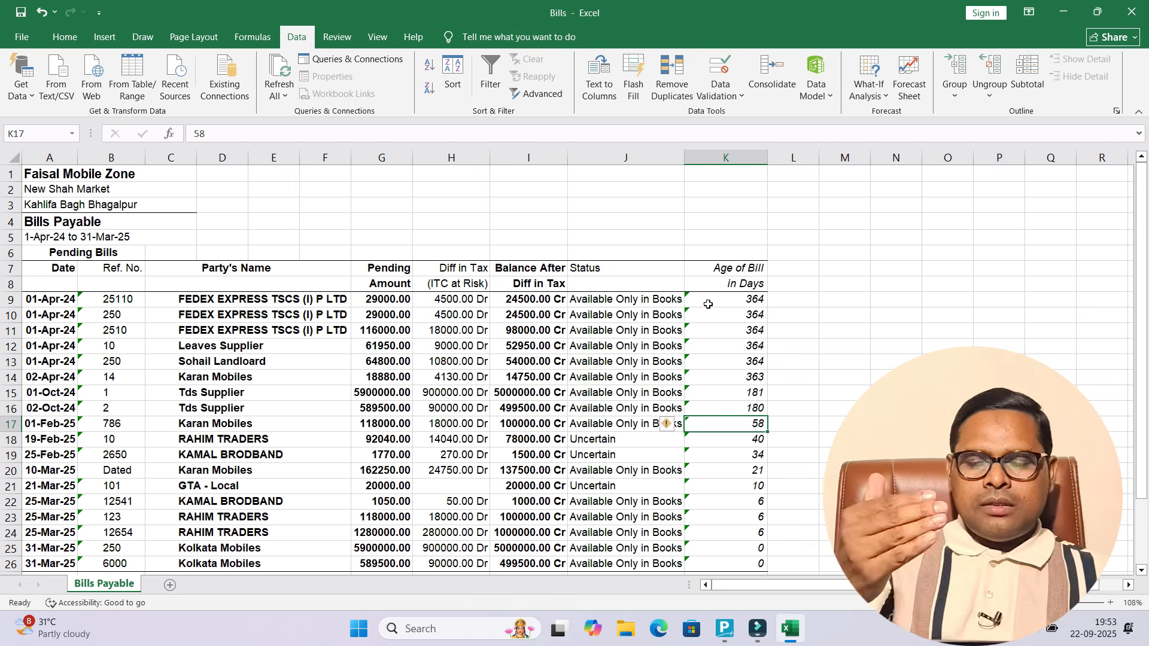
{"action": "left_click", "coordinate": [748, 406]}
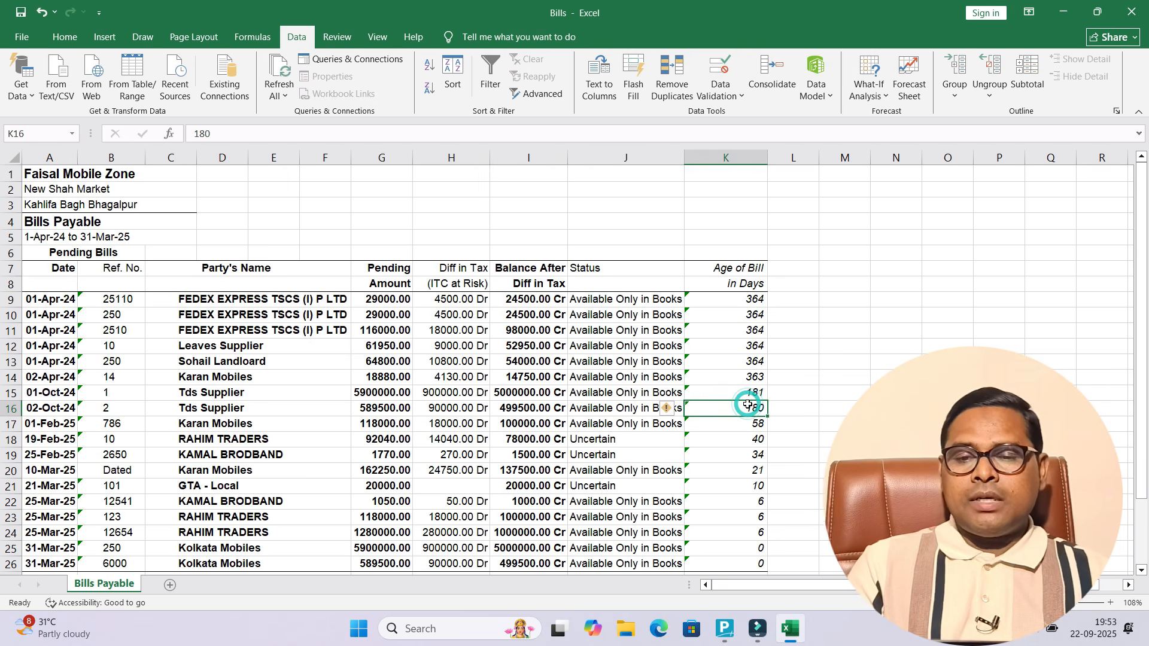
{"action": "left_click", "coordinate": [757, 342]}
{"action": "left_click", "coordinate": [752, 330]}
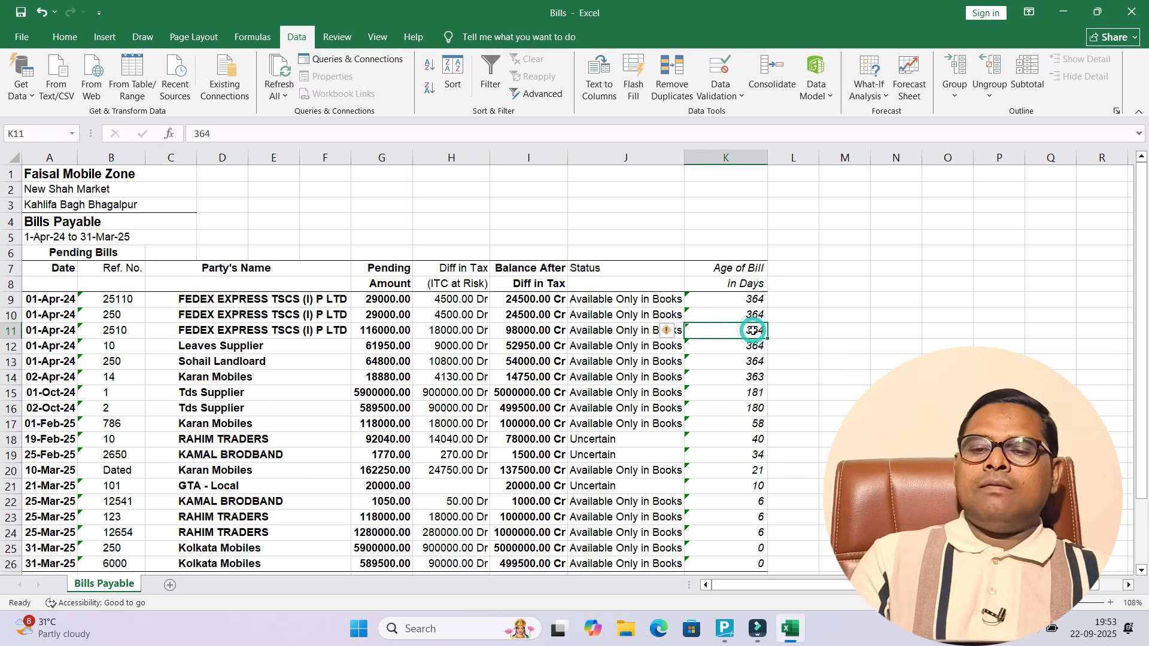
{"action": "left_click", "coordinate": [748, 373]}
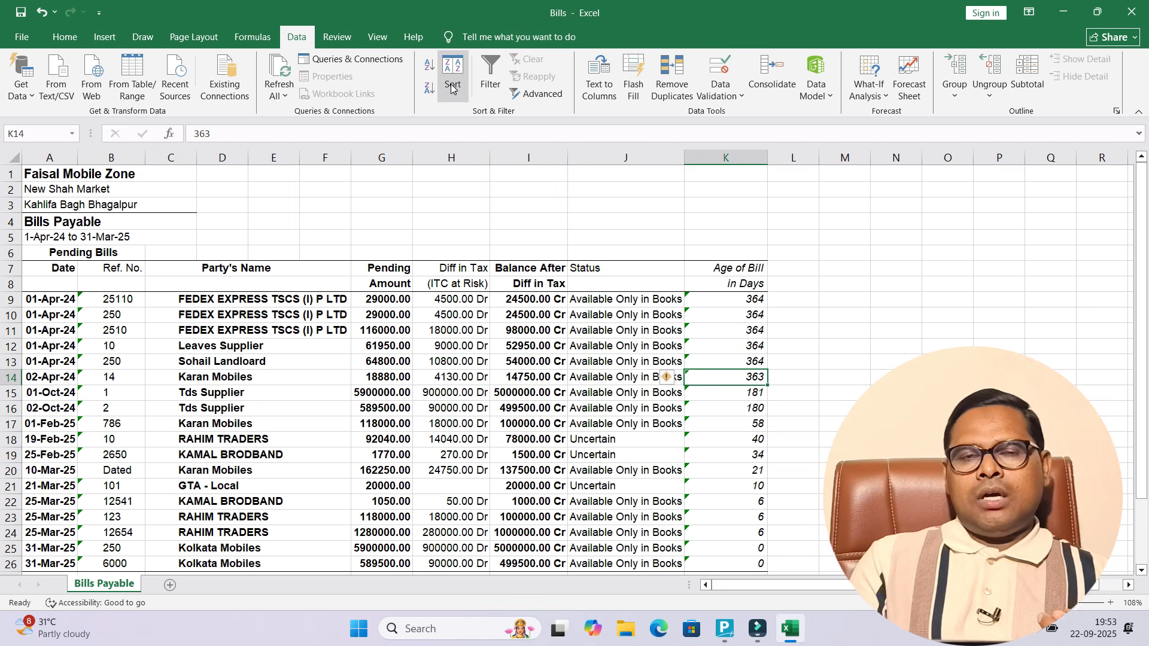
{"action": "left_click", "coordinate": [723, 301]}
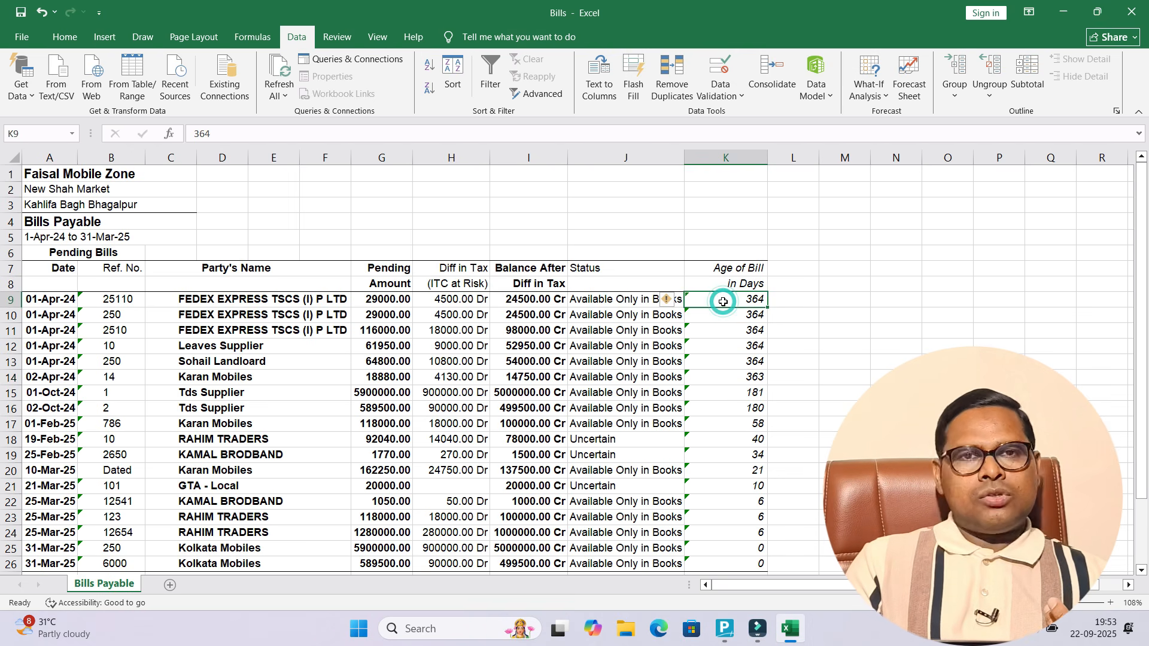
Step: Insert nine blank rows above the 02-Oct-24 Tds Supplier bill in row 16 to separate the bills older than 180 days
{"action": "left_click", "coordinate": [701, 413]}
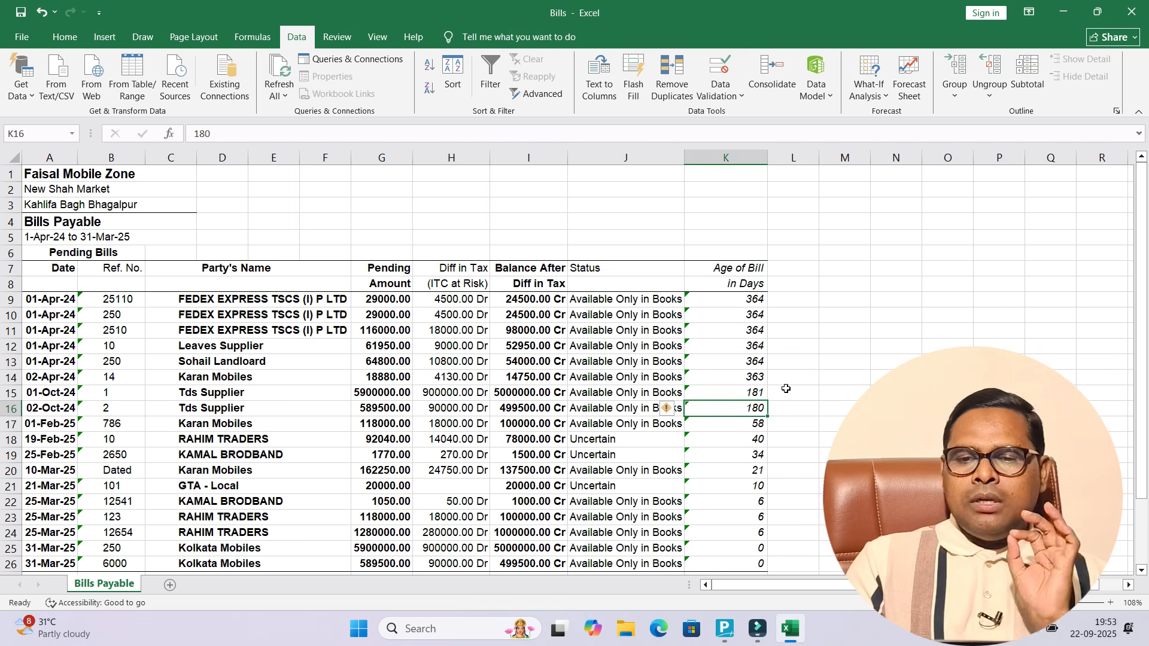
{"action": "left_click_drag", "start_coordinate": [742, 409], "coordinate": [738, 420]}
{"action": "left_click", "coordinate": [743, 413]}
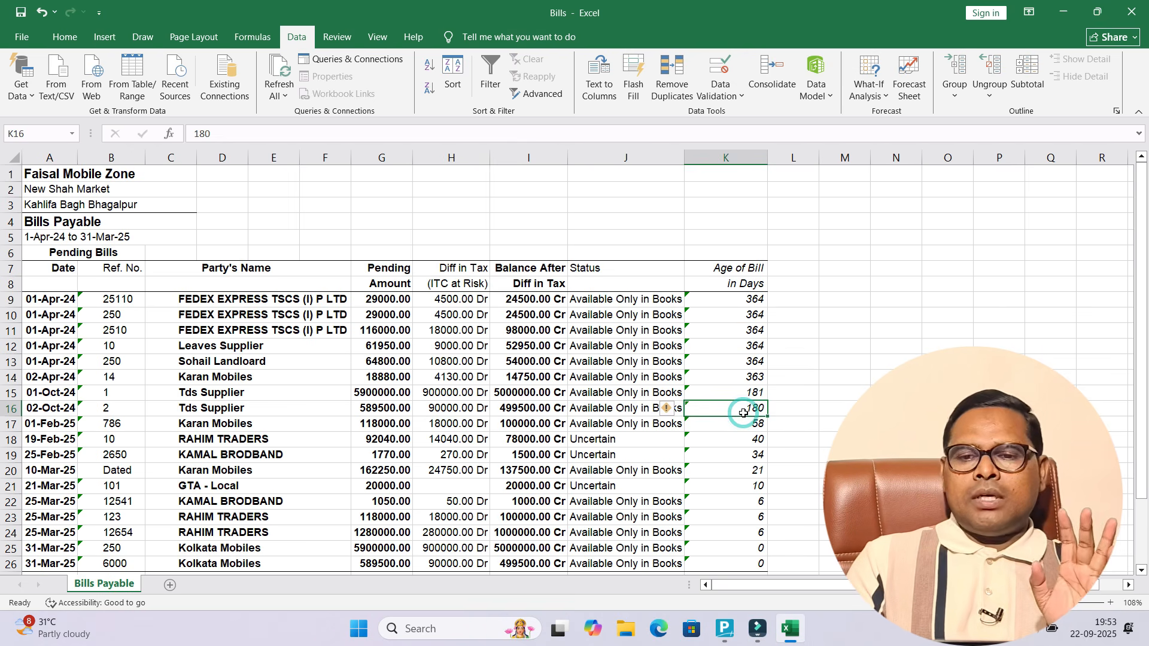
{"action": "key", "text": "shift+space"}
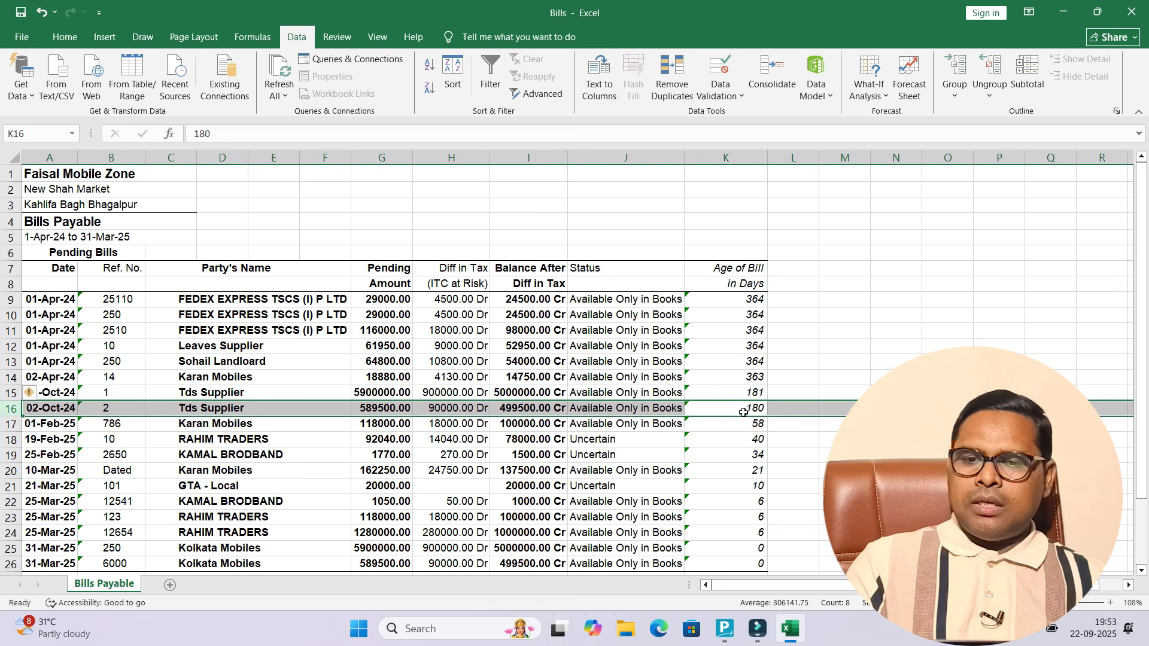
{"action": "key", "text": "ctrl+shift+plus"}
{"action": "key", "text": "ctrl+shift+plus"}
{"action": "key", "text": "ctrl+shift+plus"}
{"action": "key", "text": "ctrl+shift+plus"}
{"action": "key", "text": "ctrl+shift+plus"}
{"action": "key", "text": "ctrl+shift+plus"}
{"action": "key", "text": "ctrl+shift+plus"}
{"action": "key", "text": "ctrl+shift+plus"}
{"action": "key", "text": "ctrl+shift+plus"}
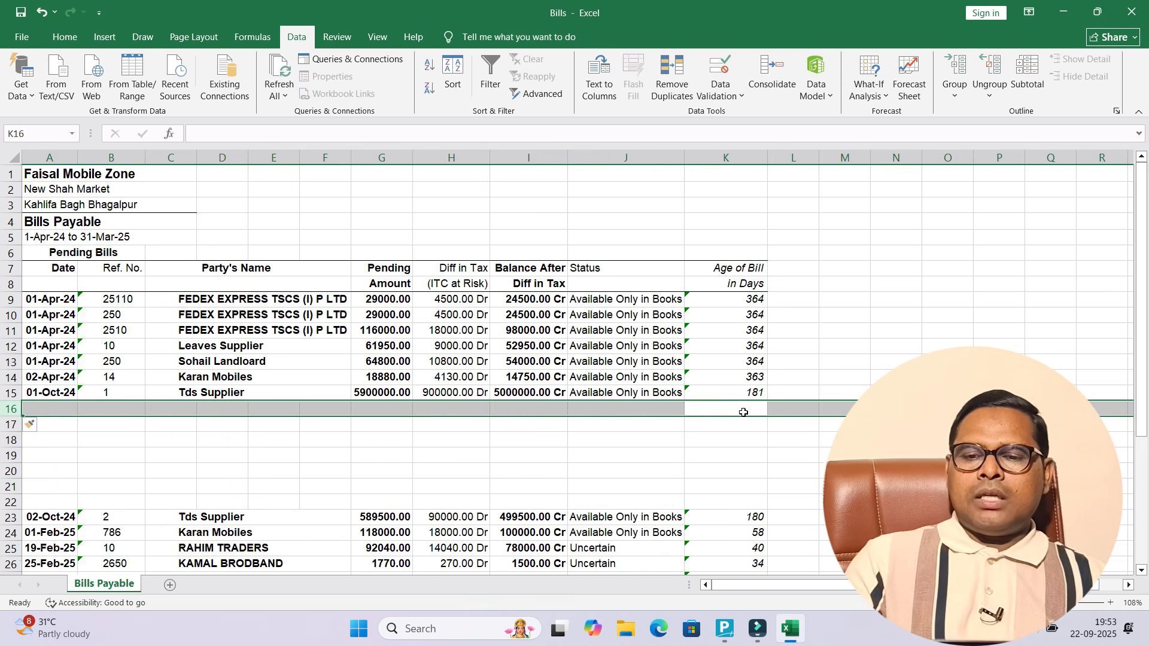
Step: Total the Diff in Tax (ITC at Risk) amounts of the separated bills in cell H17 with =SUM(H9:H16)
{"action": "left_click", "coordinate": [726, 346]}
{"action": "left_click", "coordinate": [379, 316]}
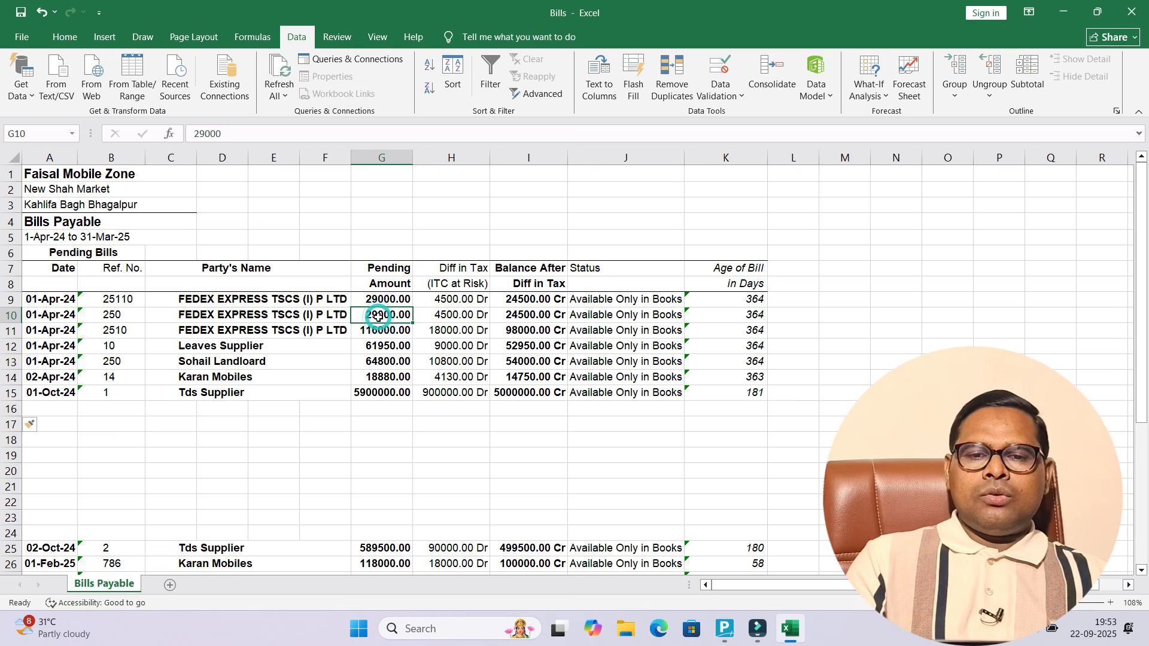
{"action": "left_click", "coordinate": [452, 158]}
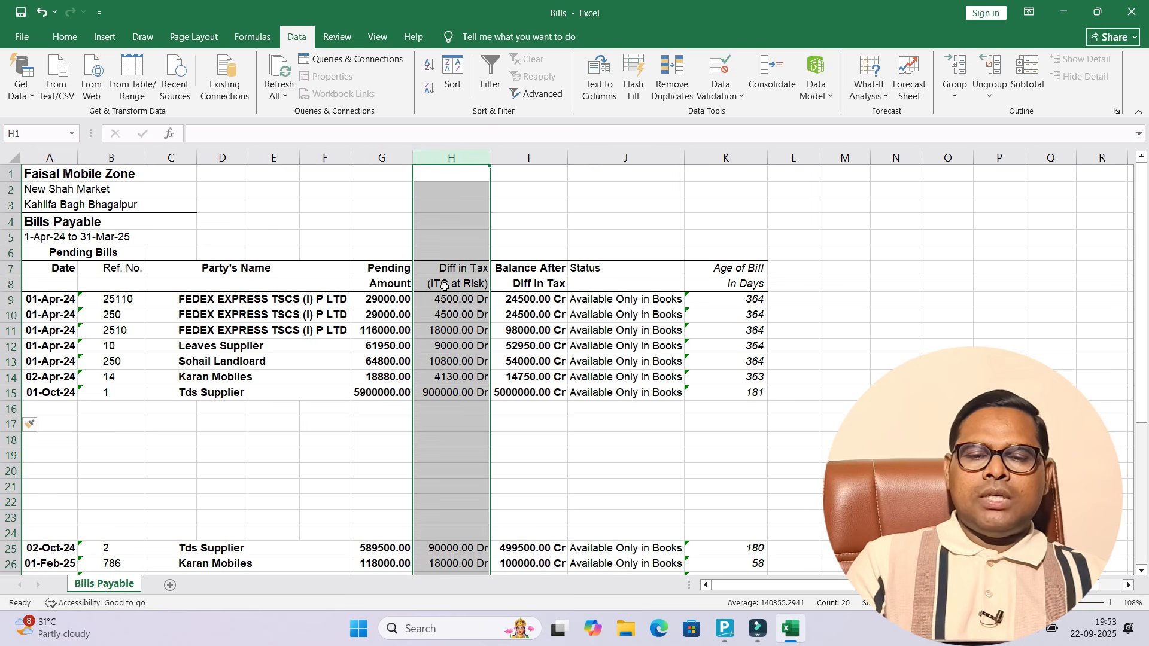
{"action": "left_click", "coordinate": [446, 421]}
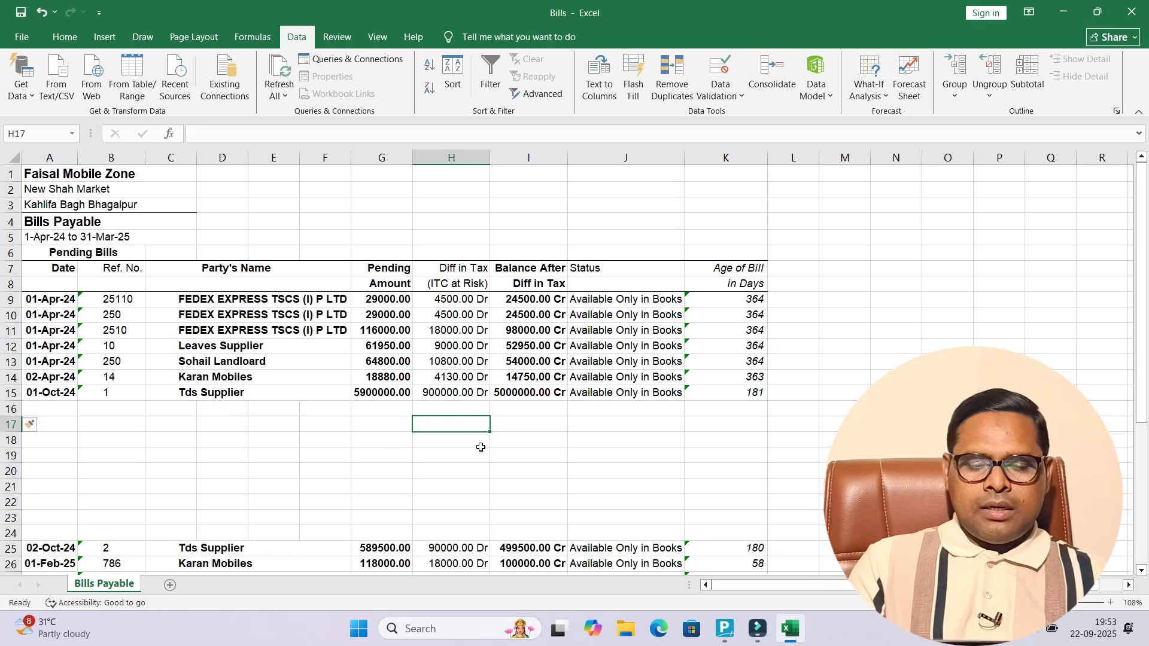
{"action": "key", "text": "alt+equal"}
{"action": "key", "text": "Return"}
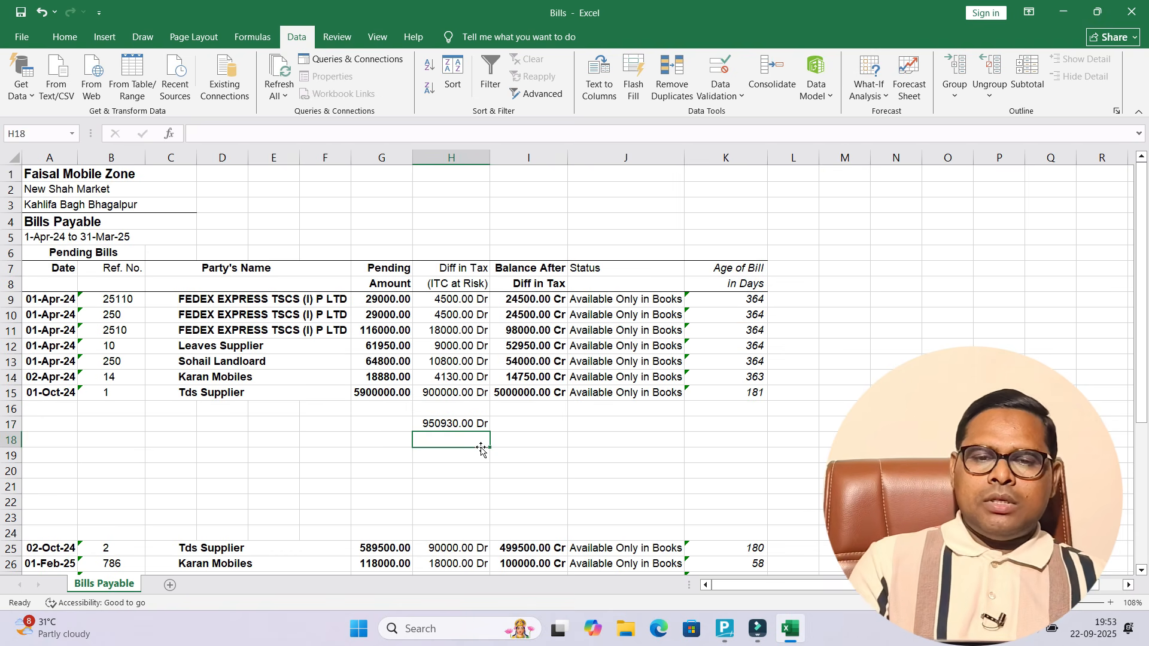
Step: Review the ITC at Risk total in H17 together with the bills listed above it
{"action": "left_click", "coordinate": [462, 425]}
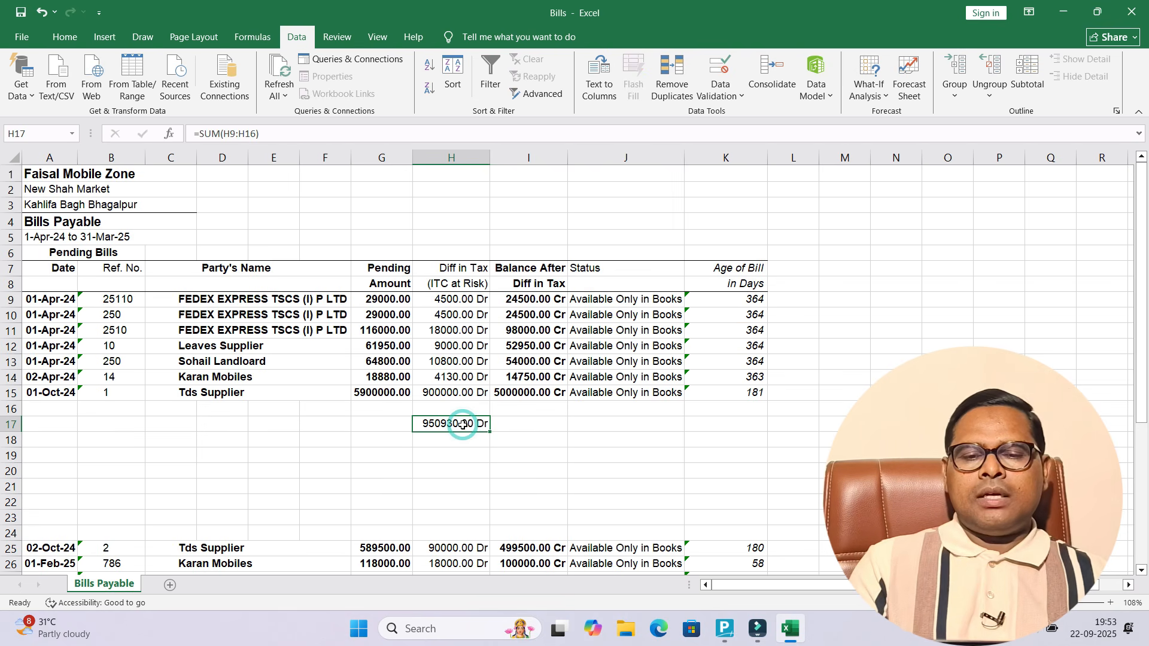
{"action": "scroll", "coordinate": [462, 424], "scroll_direction": "up", "scroll_amount": 3, "text": "ctrl"}
{"action": "key", "text": "Left"}
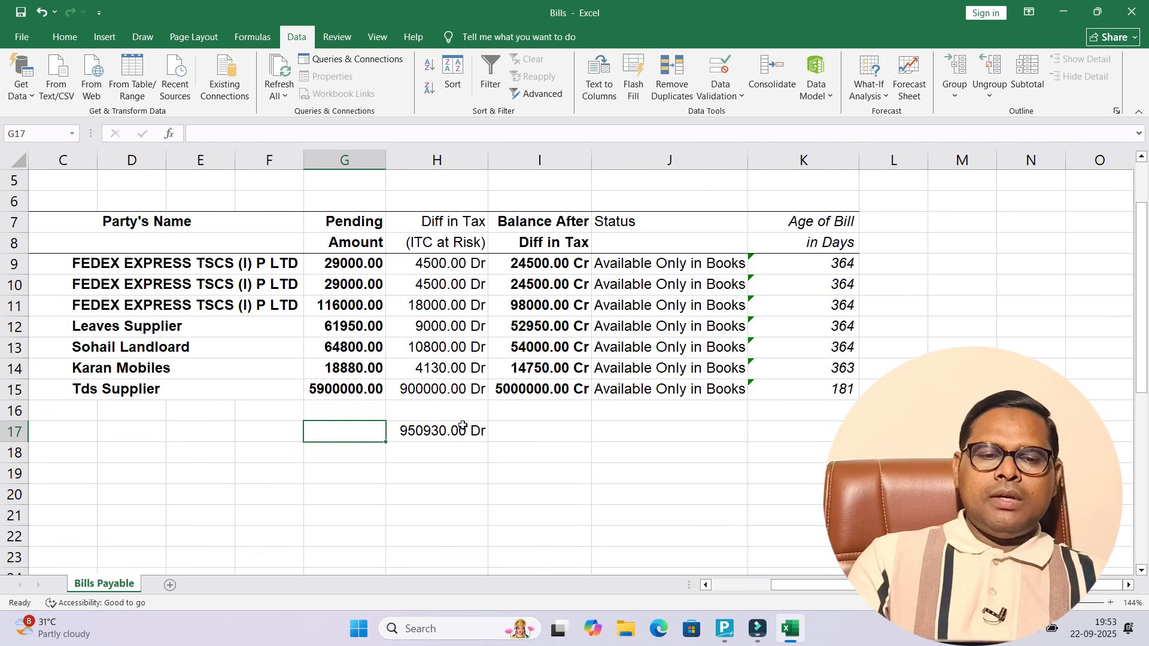
{"action": "key", "text": "Left"}
{"action": "key", "text": "Left"}
{"action": "key", "text": "Left"}
{"action": "key", "text": "Left"}
{"action": "key", "text": "Left"}
{"action": "key", "text": "Left"}
{"action": "key", "text": "Right"}
{"action": "key", "text": "Right"}
{"action": "key", "text": "Right"}
{"action": "key", "text": "Right"}
{"action": "key", "text": "Right"}
{"action": "key", "text": "Right"}
{"action": "key", "text": "Right"}
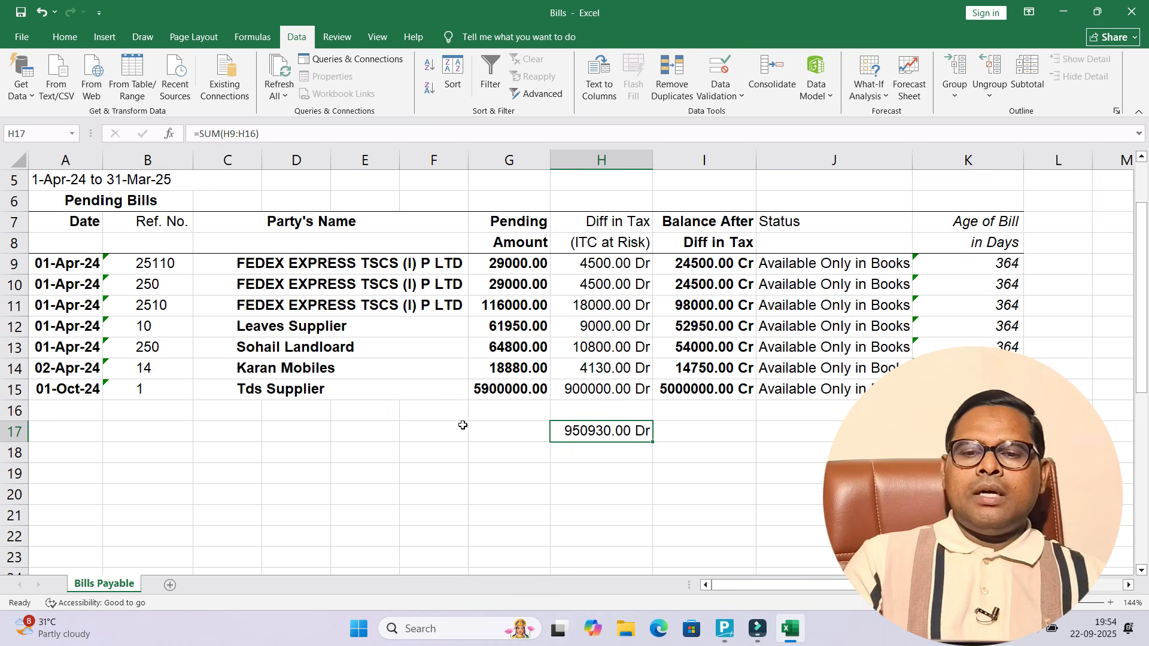
{"action": "left_click", "coordinate": [523, 441]}
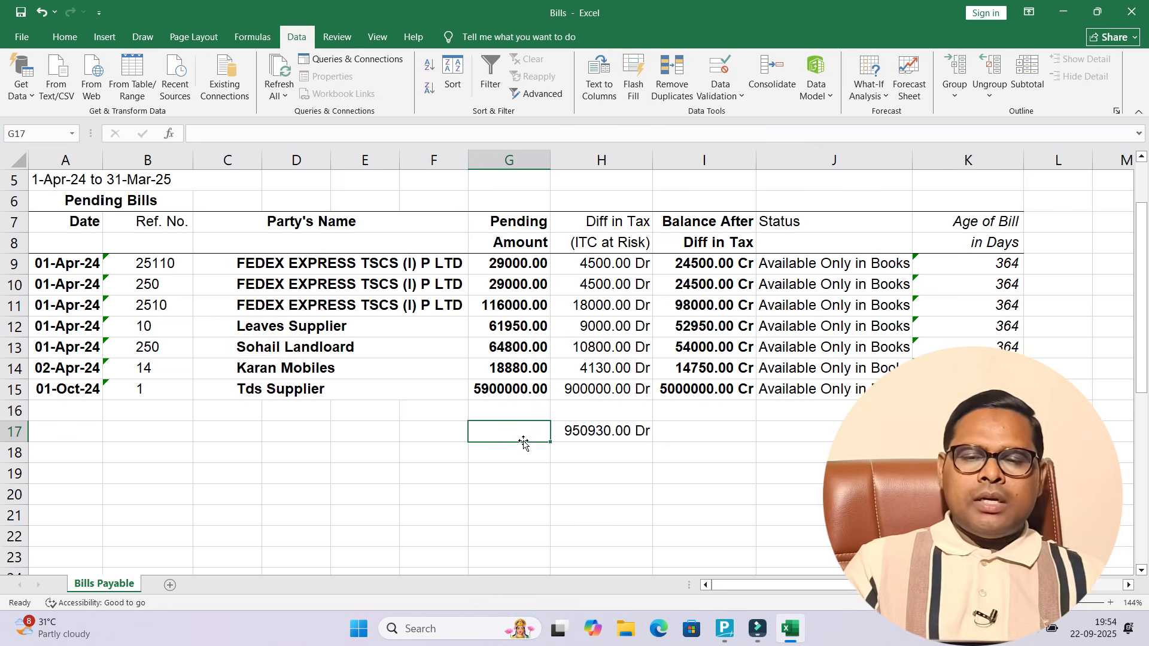
Step: Switch to TallyPrime and start a journal voucher with GST stat adjustment Reversal of Input Tax Credit, Non-Payment to the Supplier - Rule 37(2)
{"action": "key", "text": "alt+Tab"}
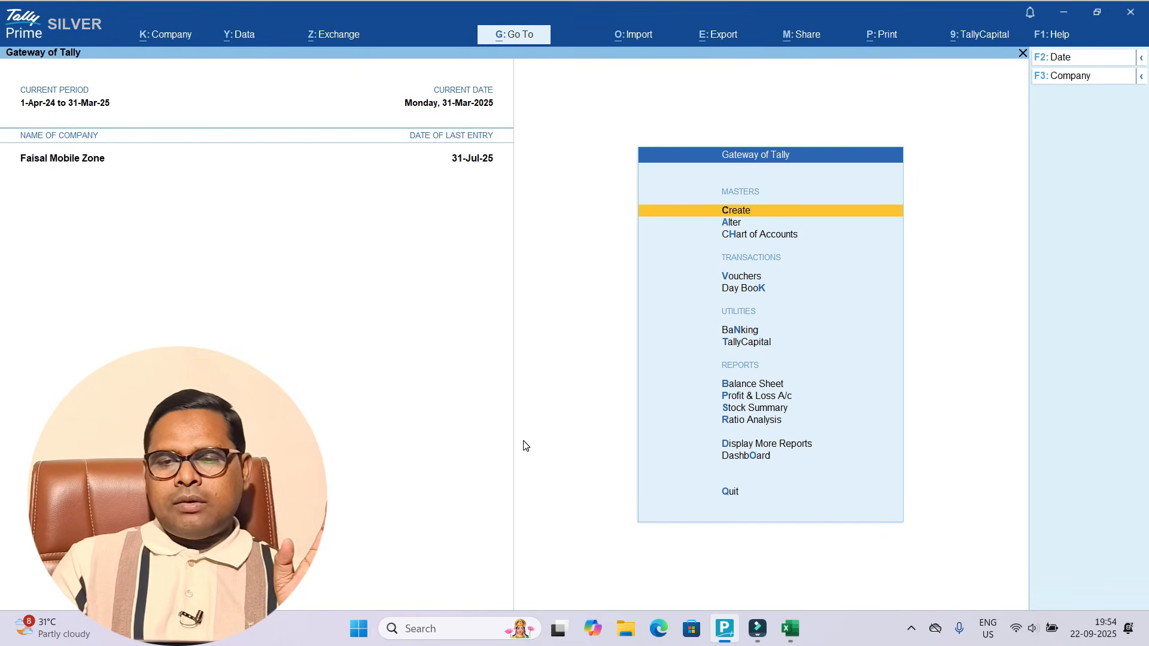
{"action": "key", "text": "v"}
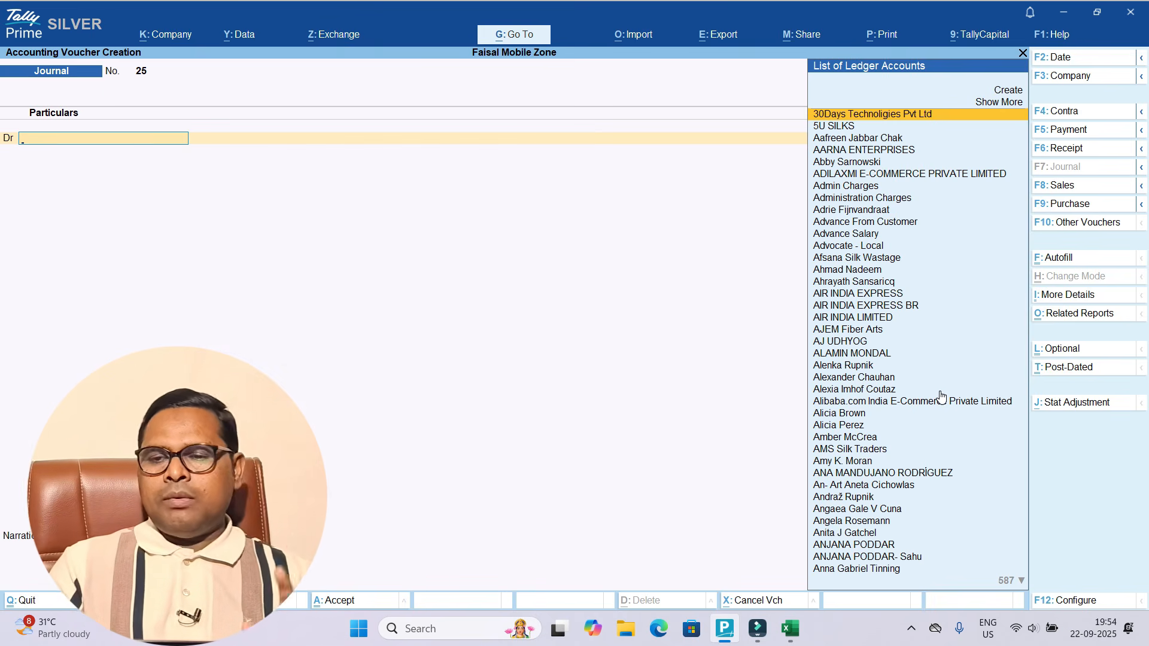
{"action": "left_click", "coordinate": [1083, 411]}
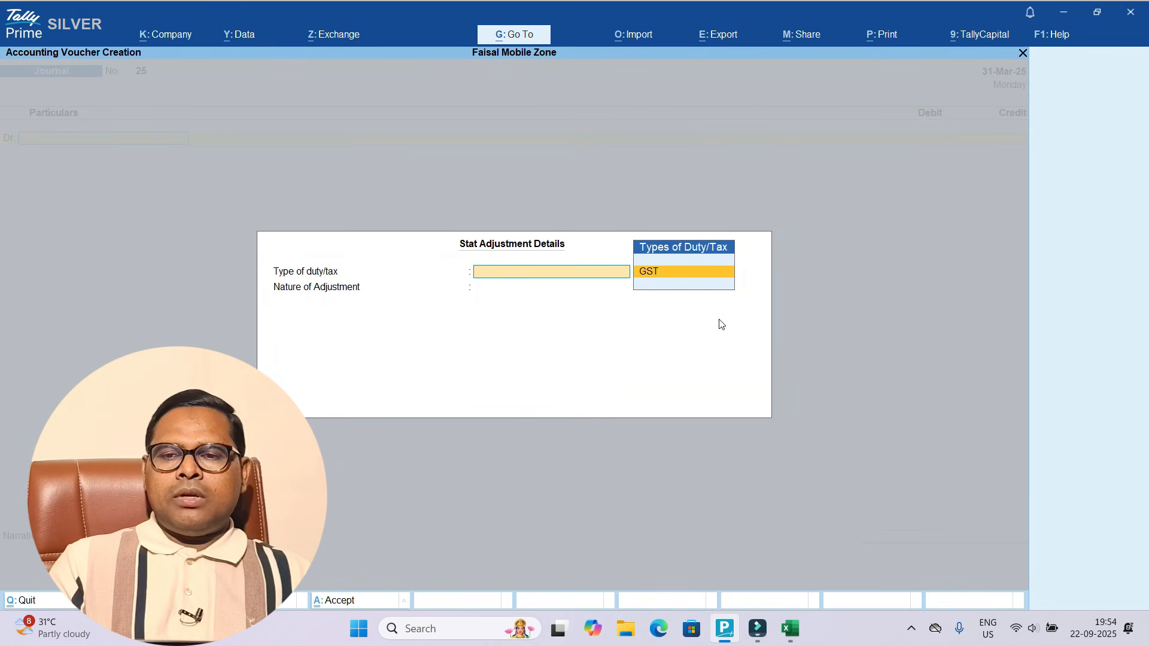
{"action": "key", "text": "Return"}
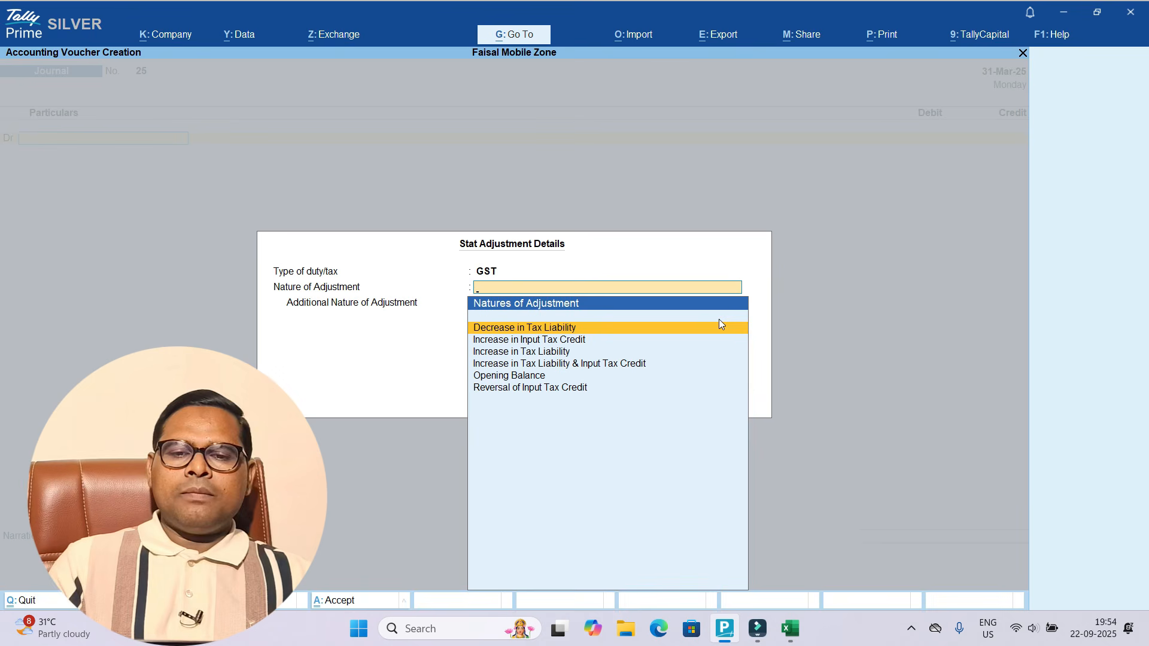
{"action": "left_click", "coordinate": [541, 390]}
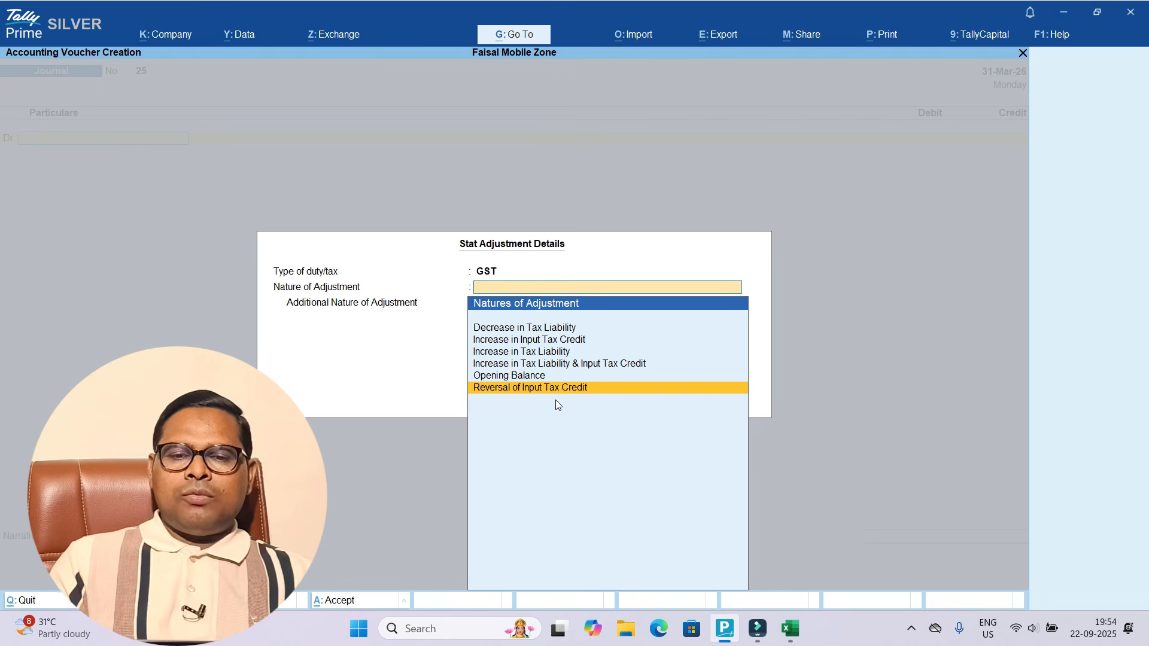
{"action": "key", "text": "Return"}
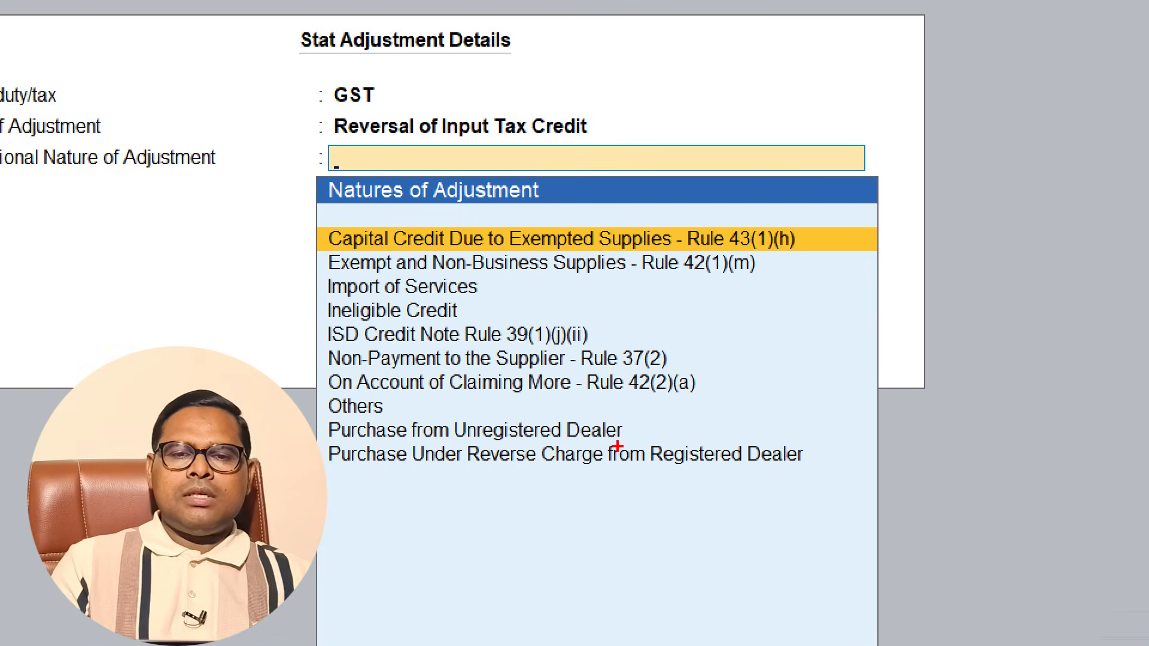
{"action": "mouse_move", "coordinate": [506, 139]}
{"action": "left_mouse_down"}
{"action": "mouse_move", "coordinate": [326, 208]}
{"action": "mouse_move", "coordinate": [547, 184]}
{"action": "mouse_move", "coordinate": [487, 121]}
{"action": "left_mouse_up"}
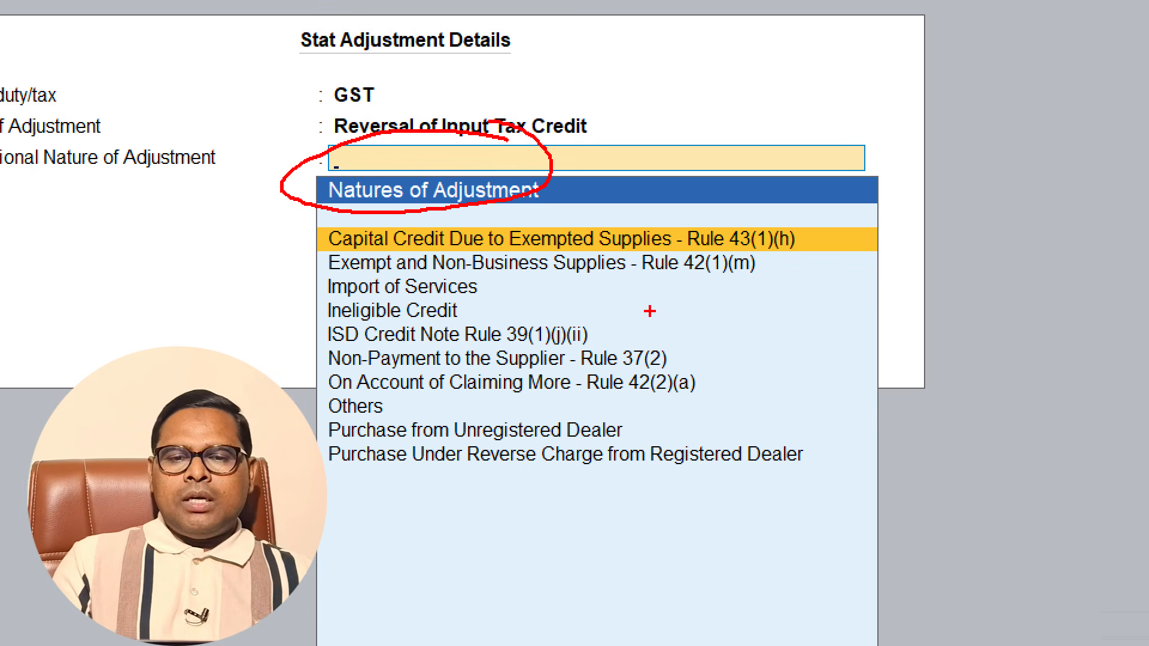
{"action": "mouse_move", "coordinate": [318, 337]}
{"action": "left_mouse_down"}
{"action": "mouse_move", "coordinate": [565, 374]}
{"action": "mouse_move", "coordinate": [702, 371]}
{"action": "left_mouse_up"}
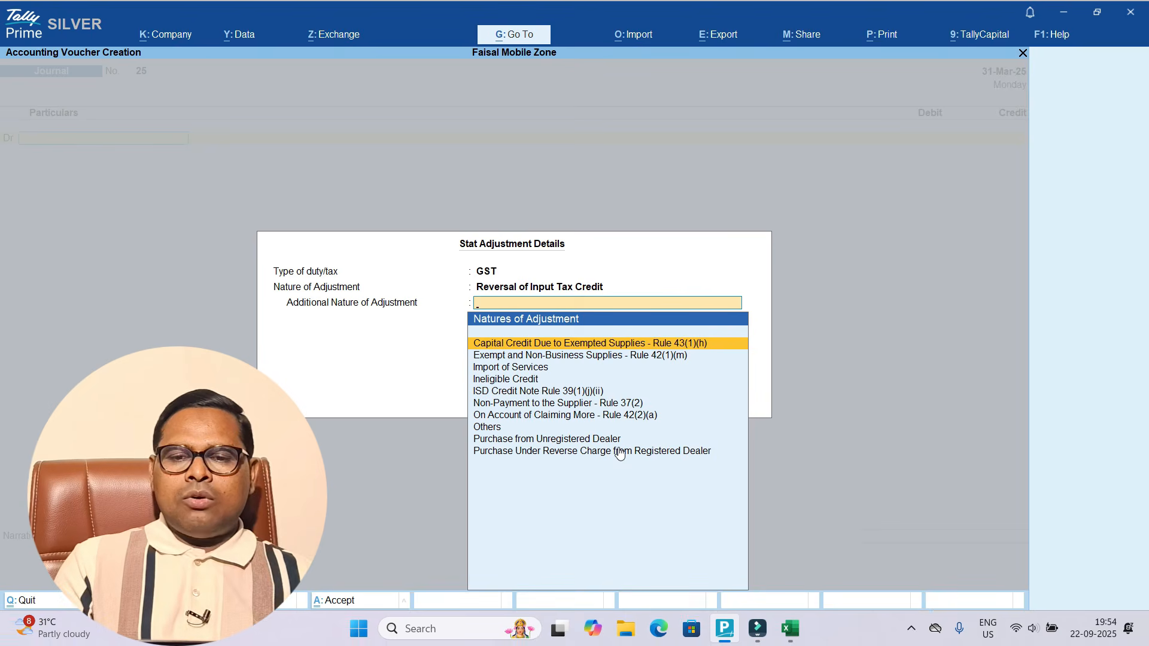
{"action": "left_click", "coordinate": [622, 405]}
Step: Check in Excel which suppliers the bills older than 180 days belong to, and return to the TallyPrime journal voucher
{"action": "left_click", "coordinate": [432, 270]}
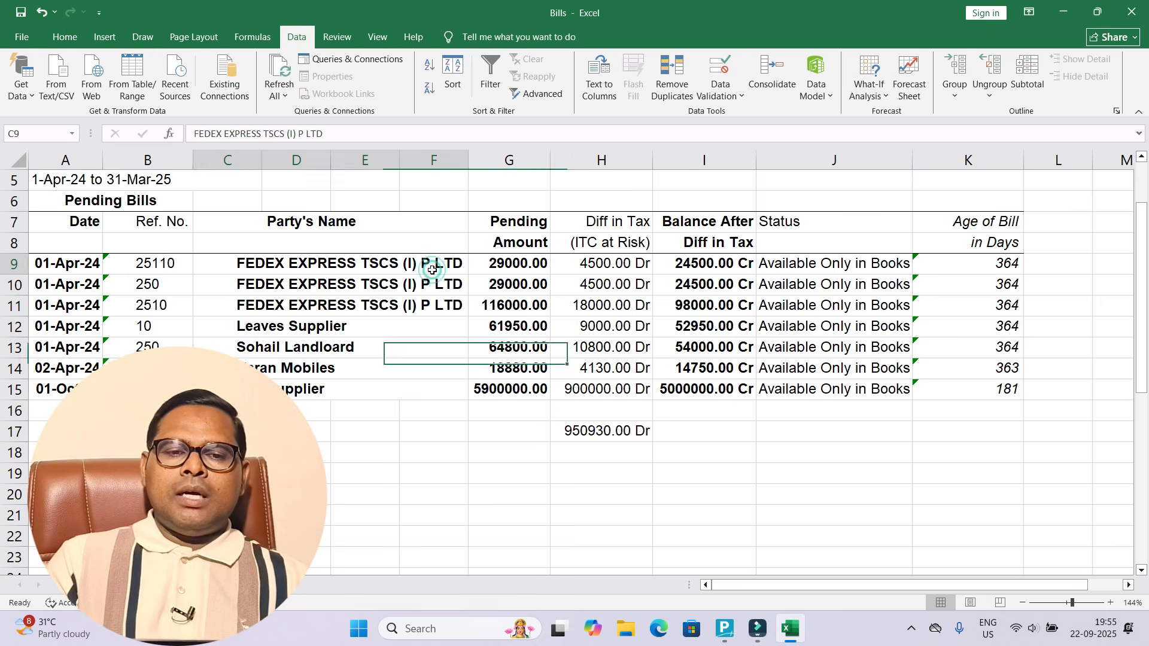
{"action": "left_click", "coordinate": [426, 301]}
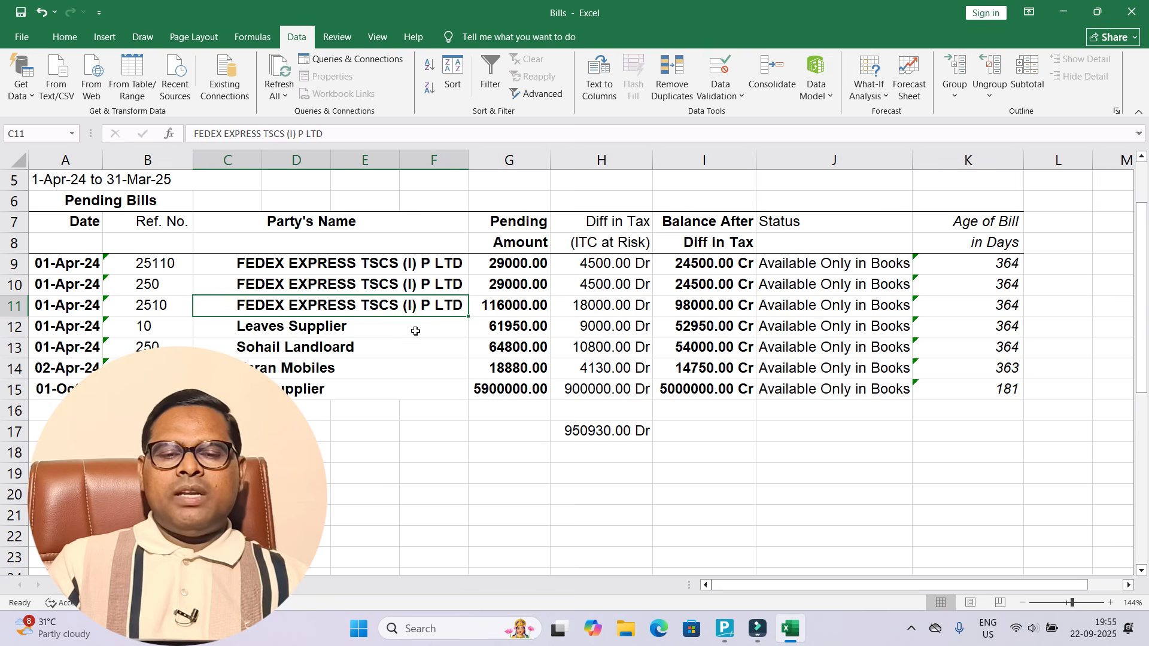
{"action": "left_click", "coordinate": [416, 332]}
{"action": "key", "text": "alt+Tab"}
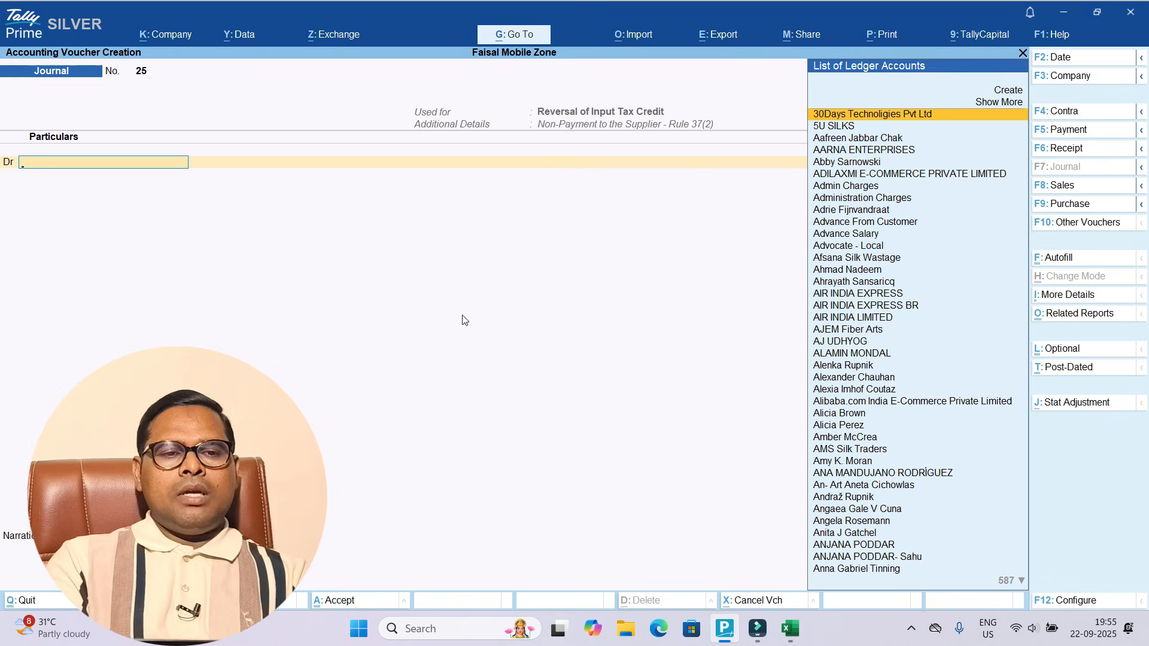
Step: Create the debit ledger ITC REVERSAL - 180 under Current Assets, keeping the default settings, and save it
{"action": "key", "text": "alt+c"}
{"action": "type", "text": "FIT"}
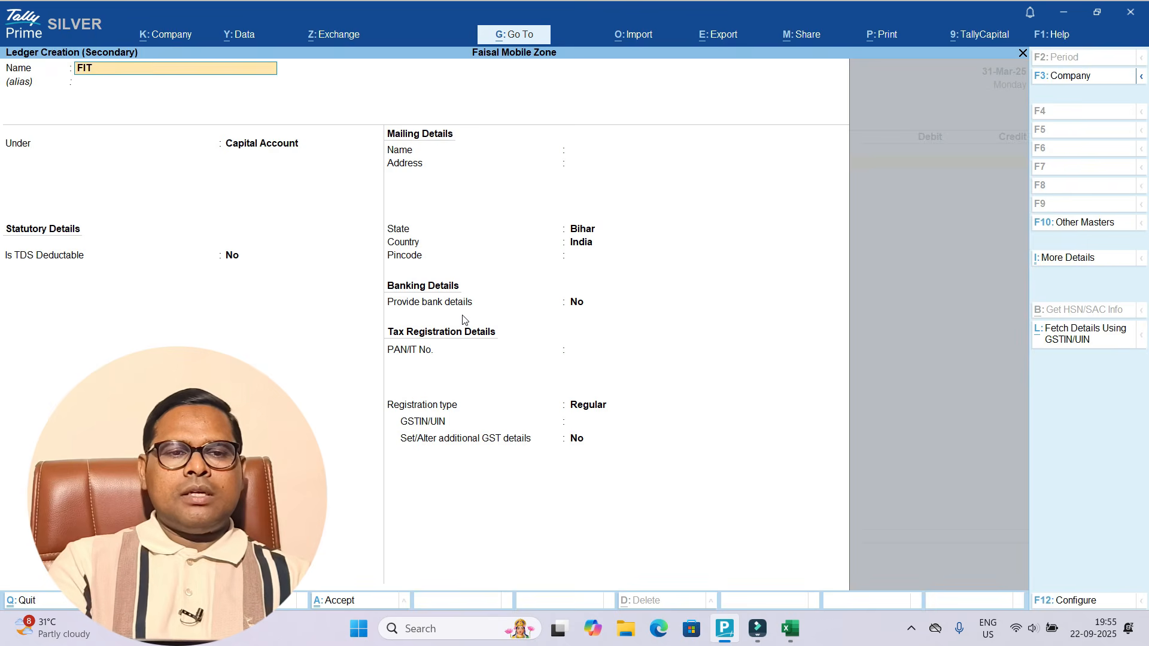
{"action": "type", "text": "C REVERSAL - 180"}
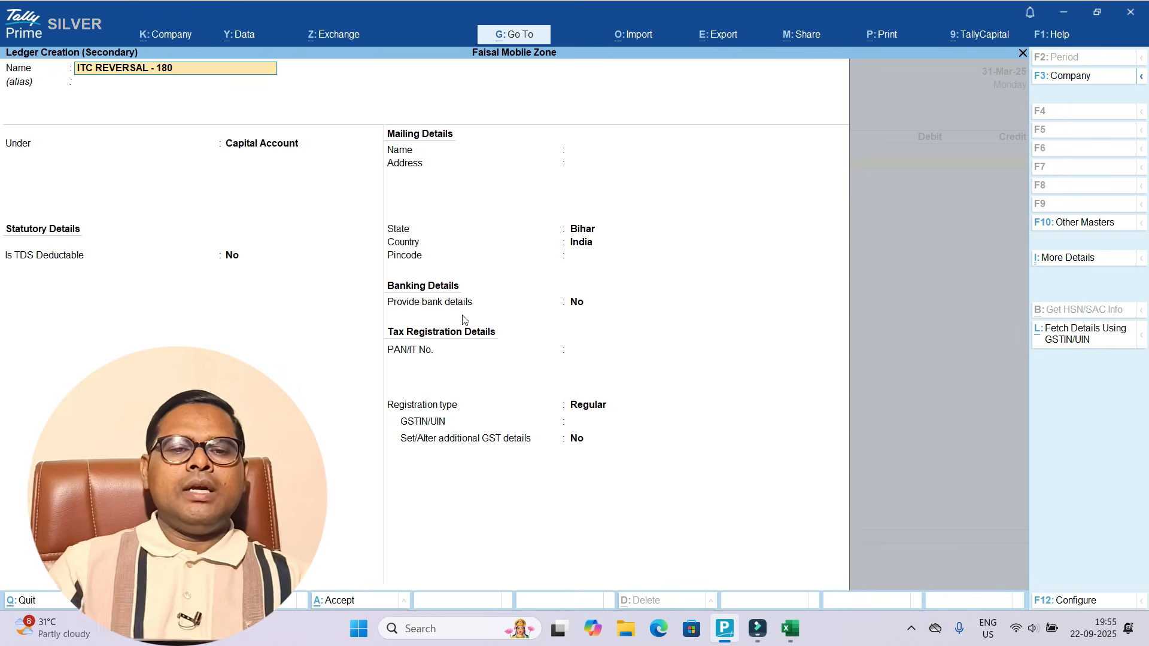
{"action": "key", "text": "Return"}
{"action": "type", "text": "CUR"}
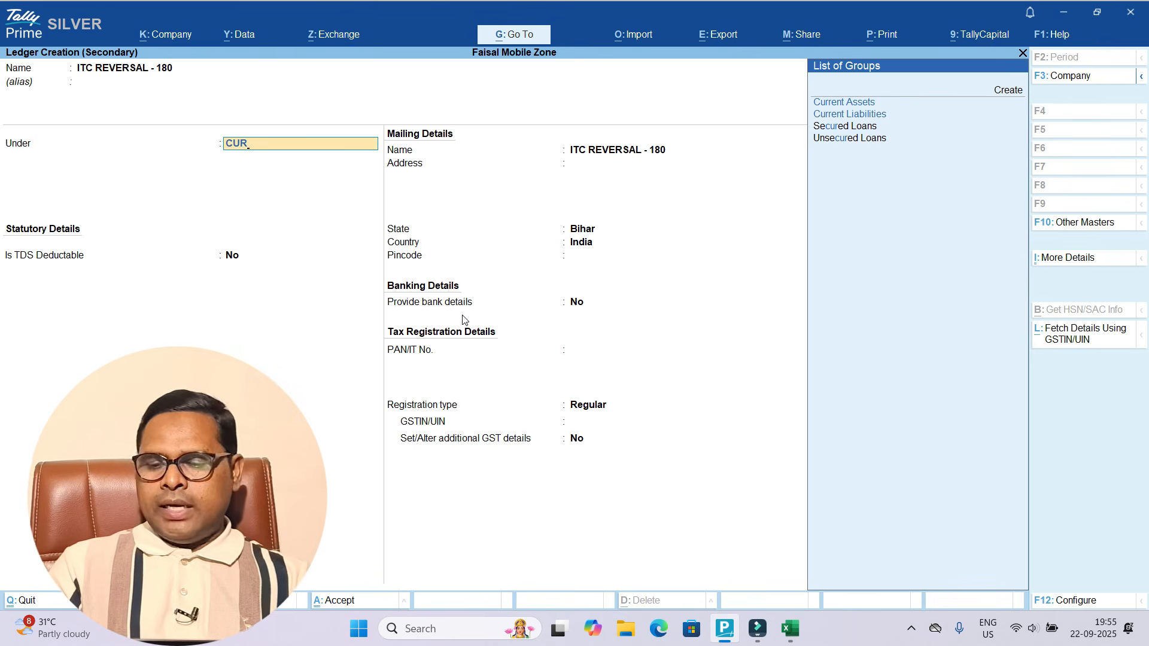
{"action": "key", "text": "Return"}
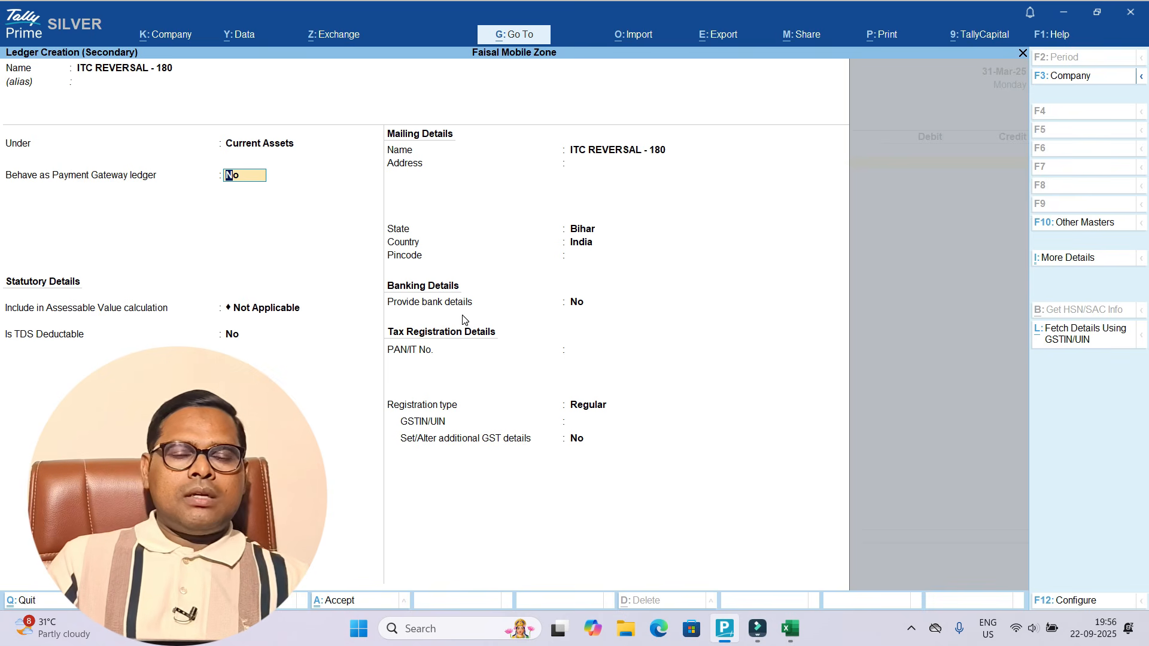
{"action": "key", "text": "Return"}
{"action": "key", "text": "Return"}
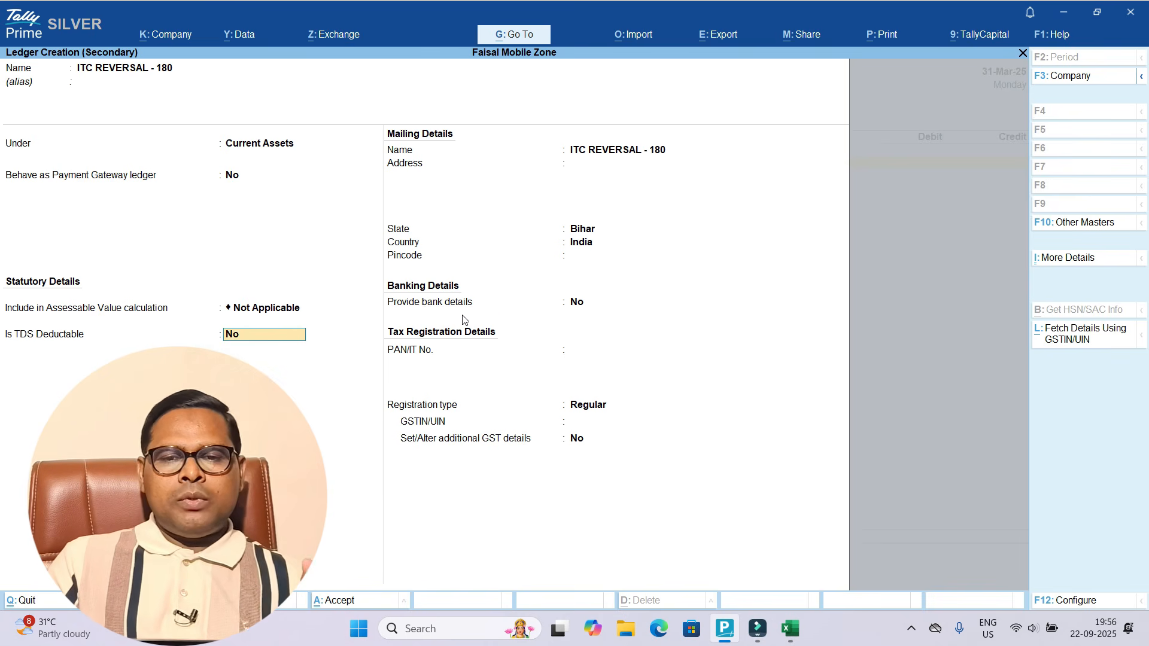
{"action": "key", "text": "Return"}
{"action": "key", "text": "ctrl+a"}
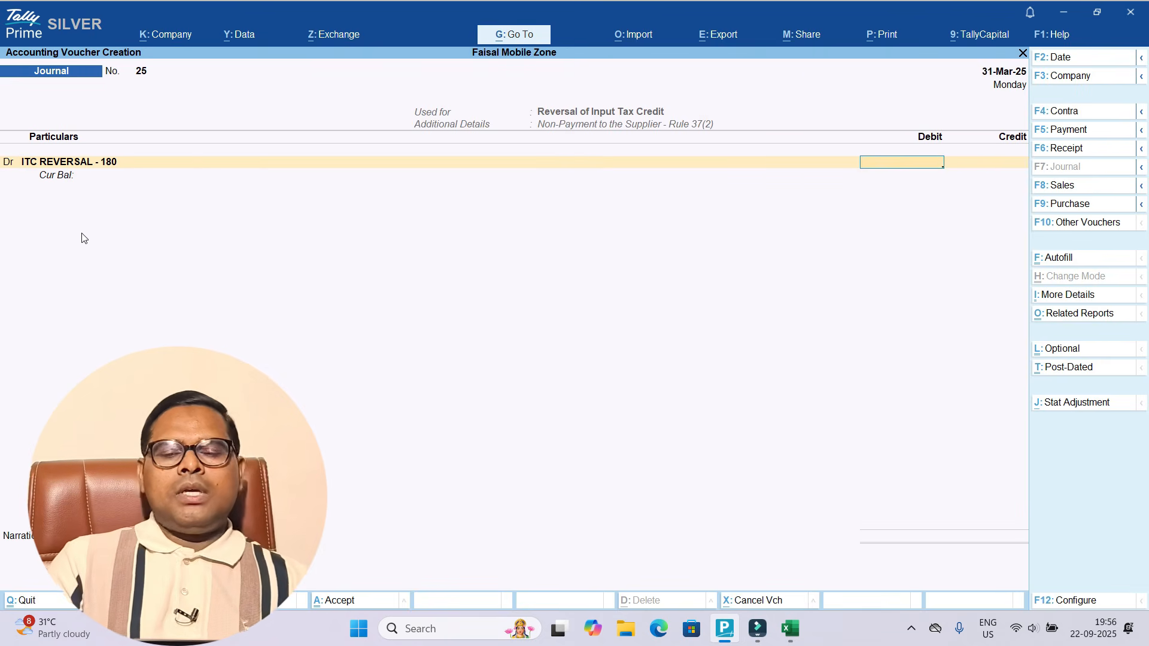
Step: Switch to Excel and insert two blank rows above the Leaves Supplier bill in row 12 to separate the FedEx Express bills
{"action": "key", "text": "alt+Tab"}
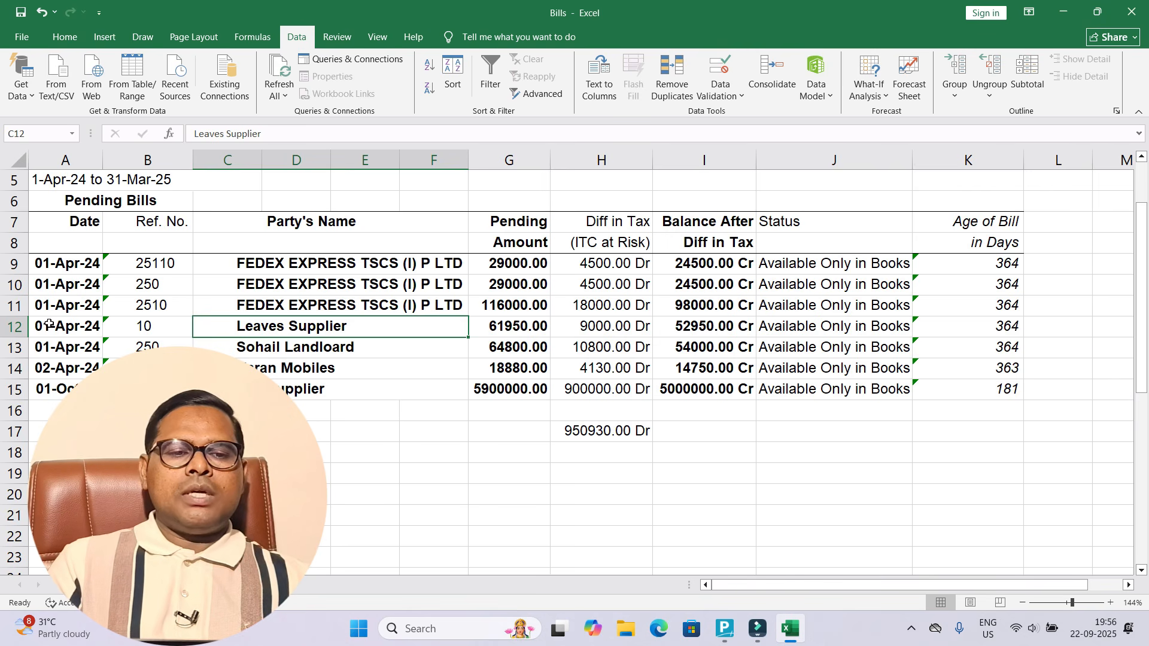
{"action": "left_click", "coordinate": [15, 328]}
{"action": "left_click", "coordinate": [559, 495]}
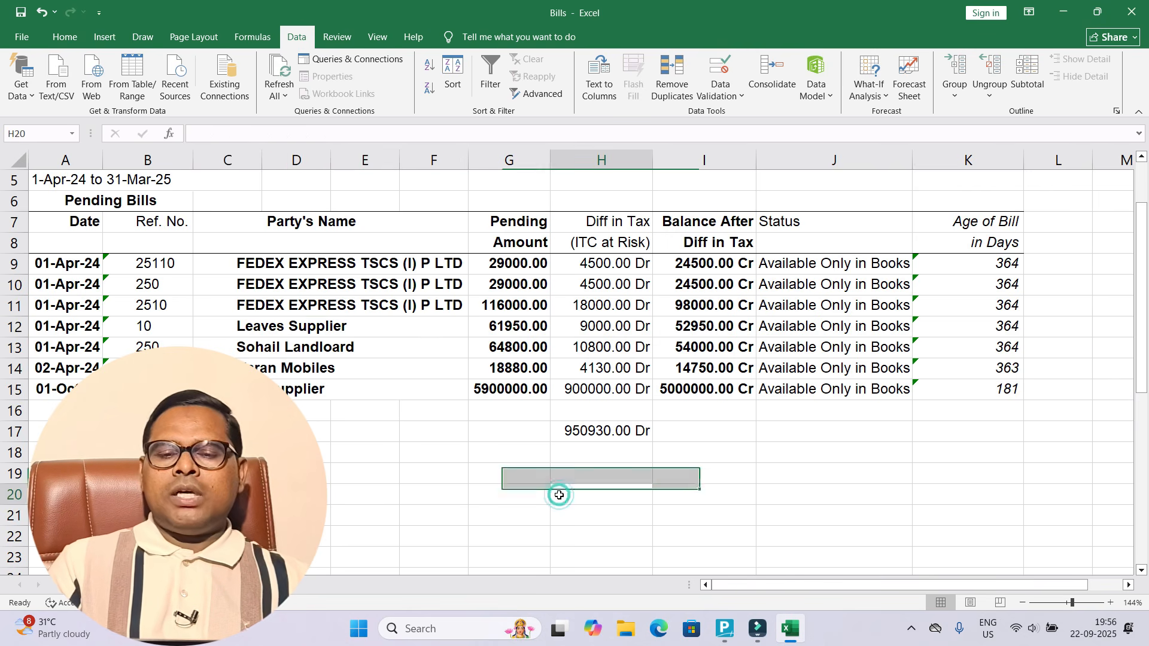
{"action": "left_click", "coordinate": [405, 385]}
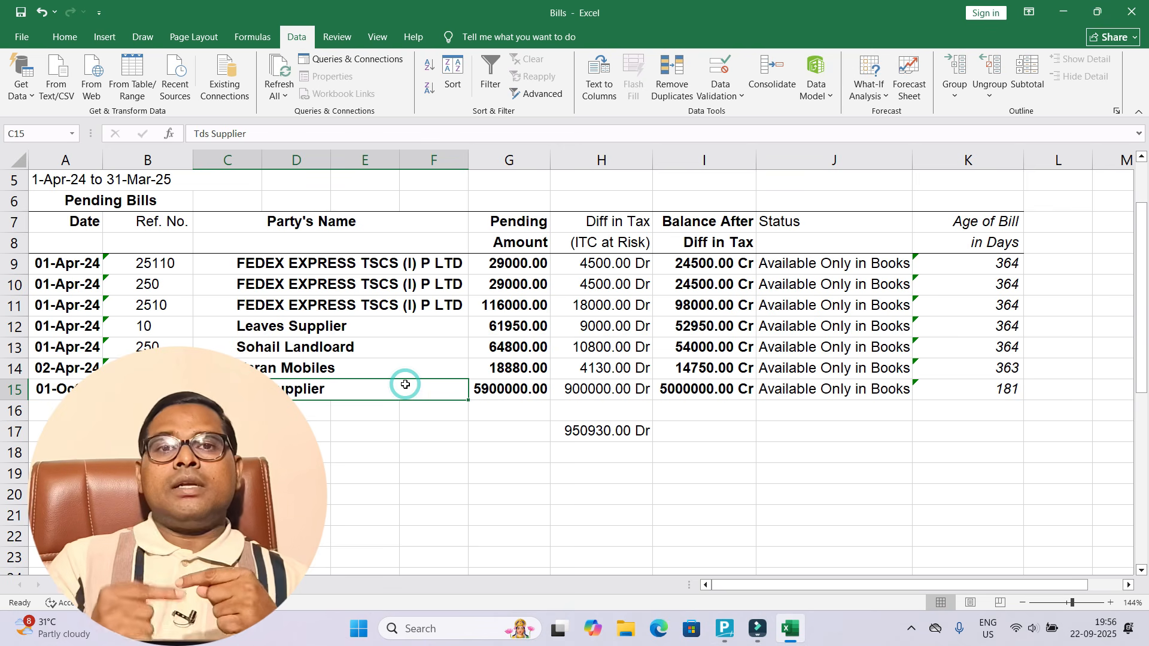
{"action": "left_click", "coordinate": [404, 331]}
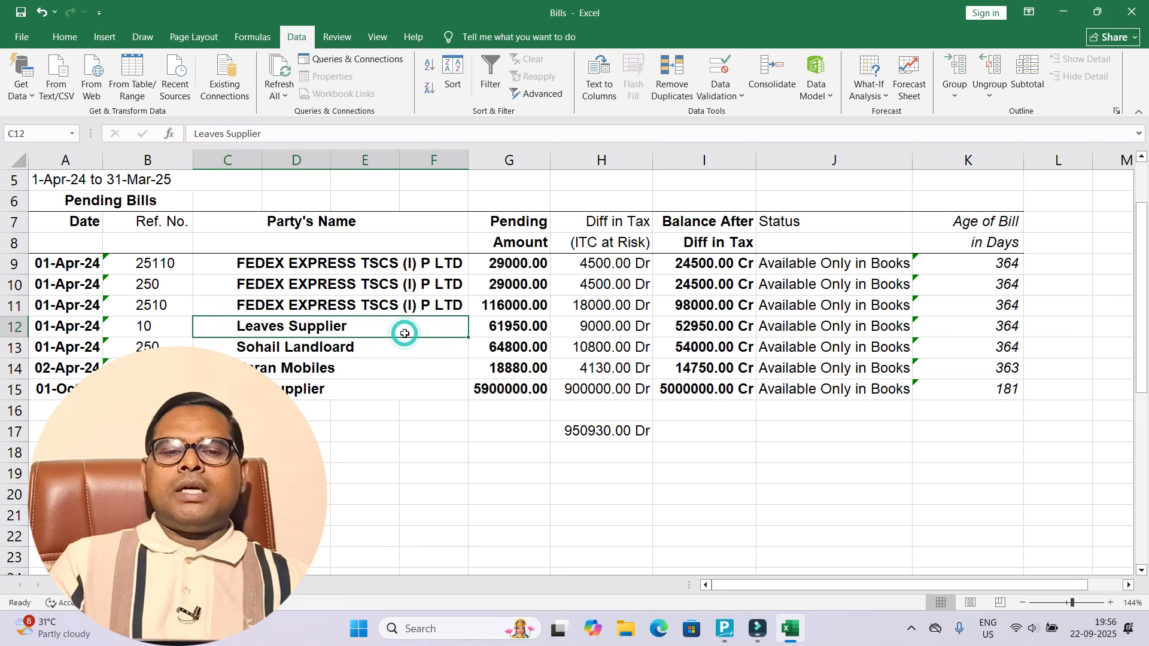
{"action": "left_click", "coordinate": [13, 328]}
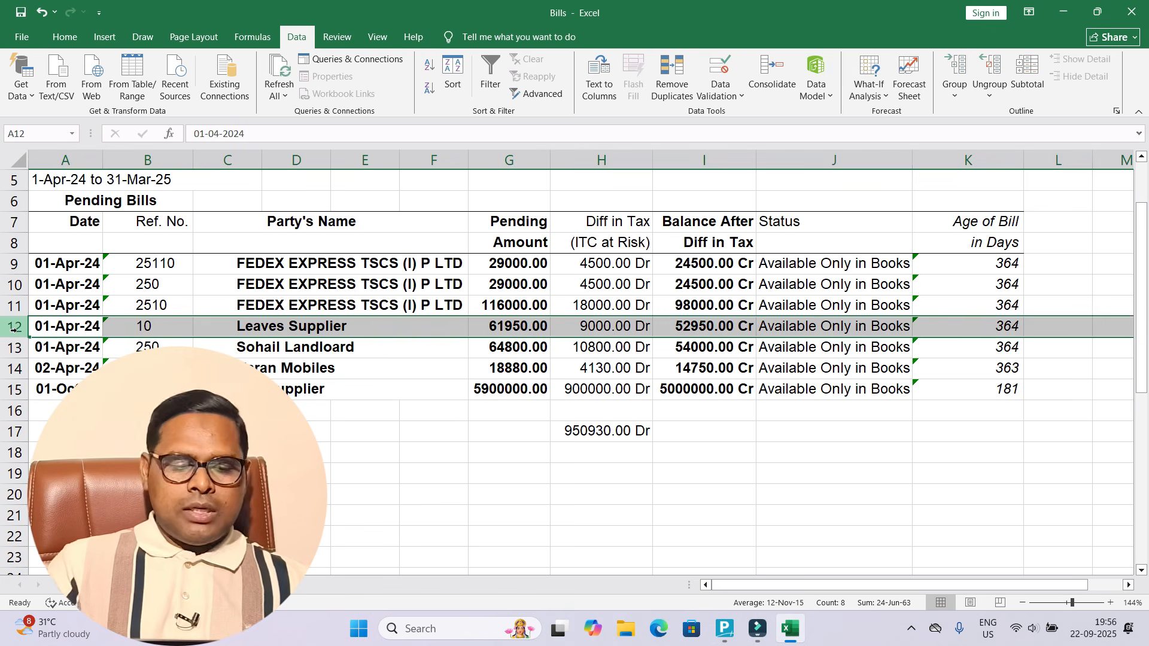
{"action": "key", "text": "ctrl+shift+equal"}
{"action": "key", "text": "ctrl+shift+equal"}
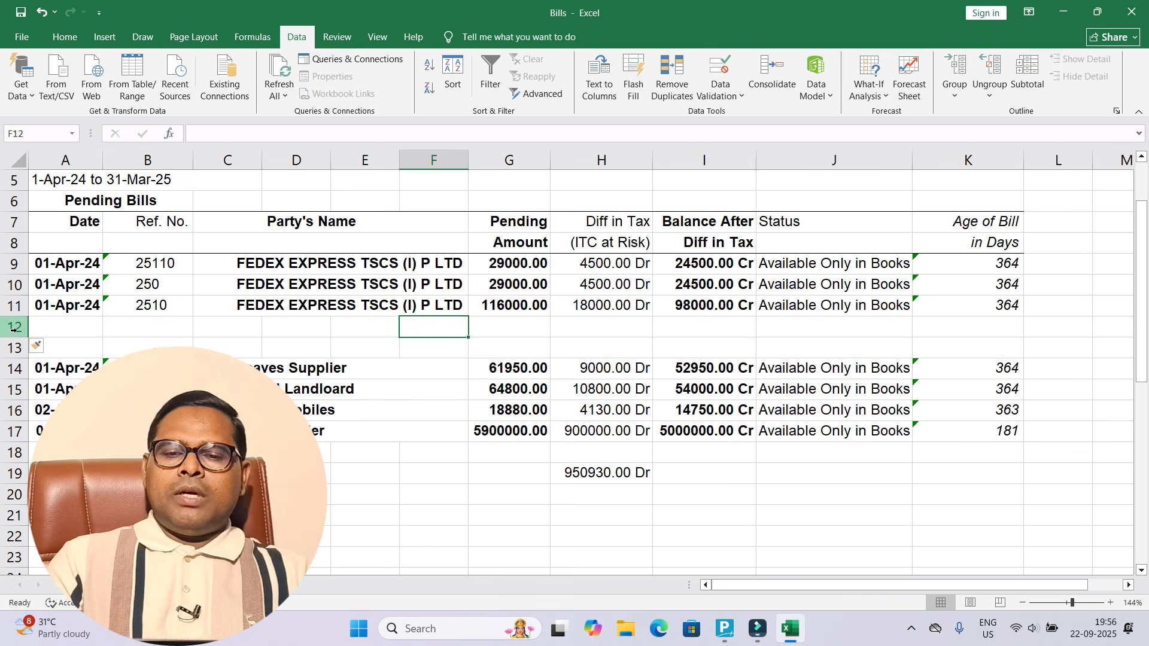
Step: Total the Diff in Tax (ITC at Risk) amounts of the FedEx Express bills in cell H12 with =SUM(H9:H11)
{"action": "key", "text": "Right"}
{"action": "key", "text": "Right"}
{"action": "key", "text": "Left"}
{"action": "key", "text": "Right"}
{"action": "key", "text": "Right"}
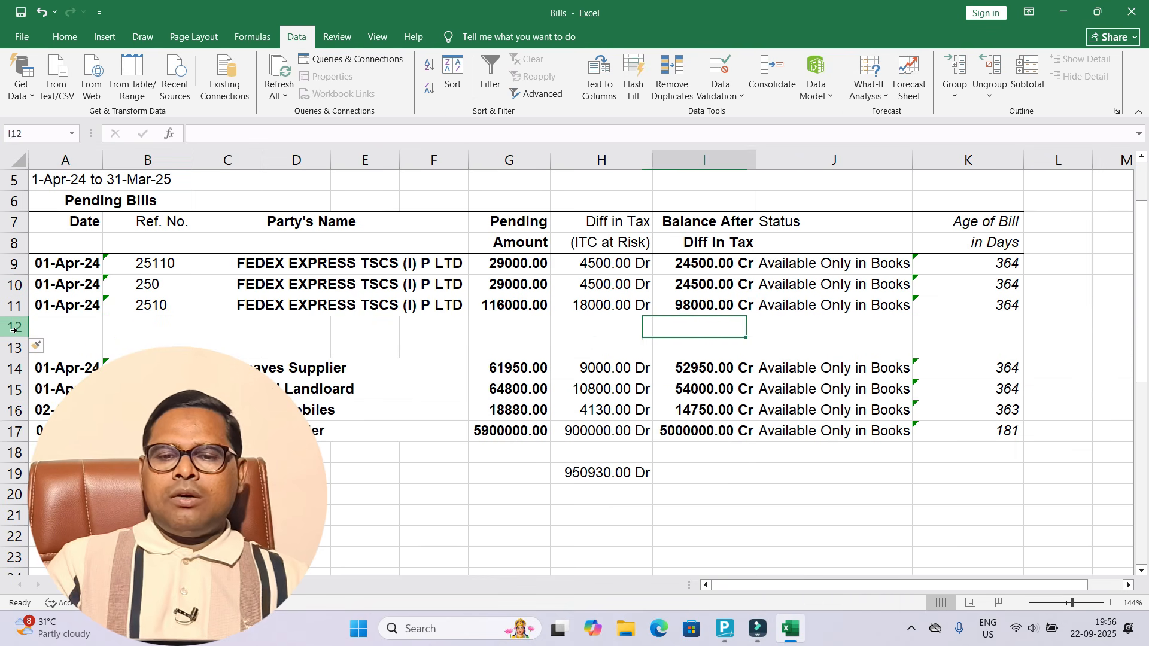
{"action": "key", "text": "Left"}
{"action": "key", "text": "alt+equal"}
{"action": "key", "text": "Return"}
{"action": "key", "text": "Up"}
Step: Clear the overall ITC at Risk total from cell H19
{"action": "key", "text": "Down"}
{"action": "key", "text": "Down"}
{"action": "key", "text": "Down"}
{"action": "key", "text": "Down"}
{"action": "key", "text": "Down"}
{"action": "key", "text": "Down"}
{"action": "key", "text": "Down"}
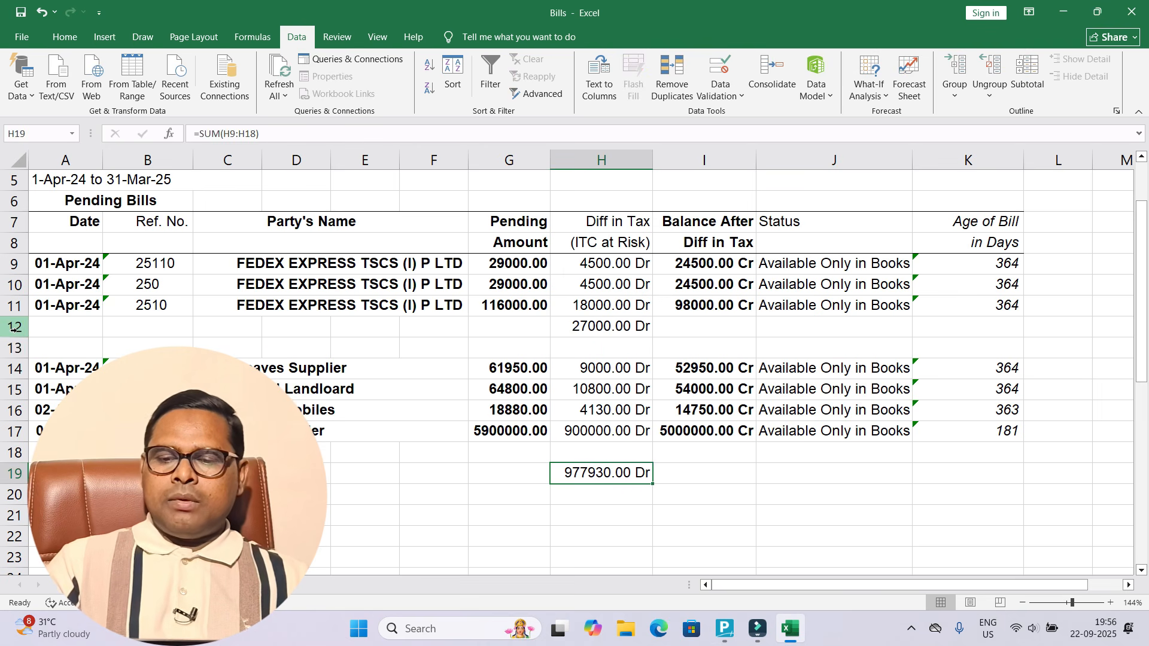
Step: Review the FedEx Express bills and their ITC at Risk total in H12
{"action": "key", "text": "Up"}
{"action": "key", "text": "Up"}
{"action": "key", "text": "Up"}
{"action": "key", "text": "Up"}
{"action": "key", "text": "Up"}
{"action": "key", "text": "Up"}
{"action": "key", "text": "Up"}
{"action": "key", "text": "Up"}
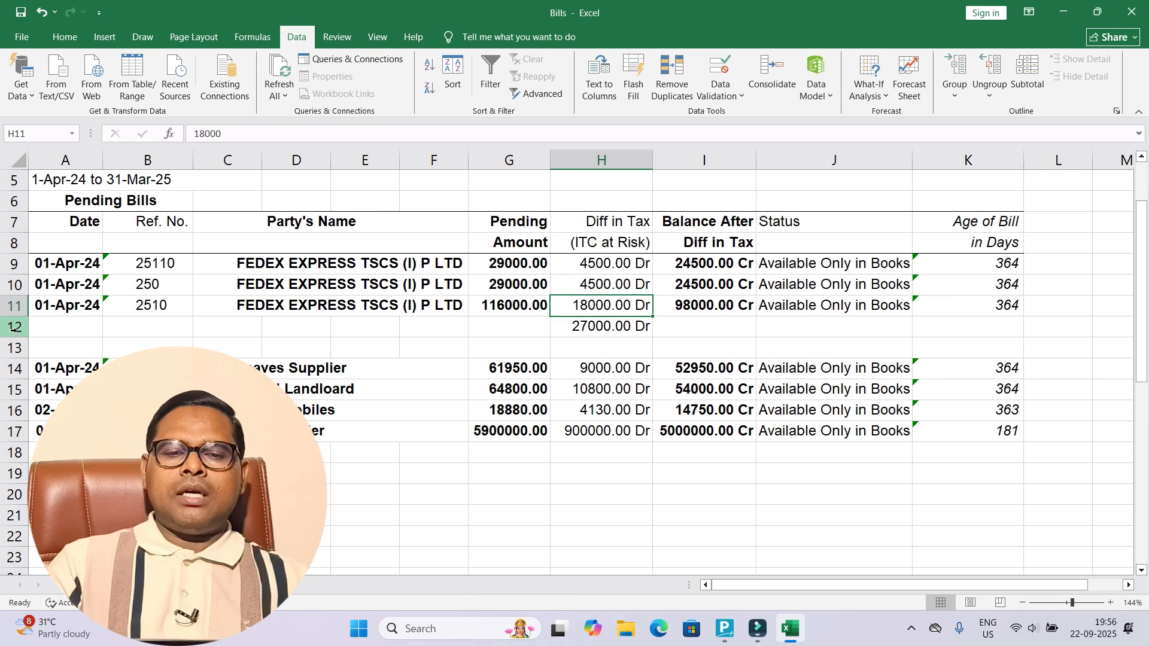
{"action": "key", "text": "Left"}
{"action": "key", "text": "Left"}
{"action": "key", "text": "Left"}
{"action": "key", "text": "Left"}
{"action": "key", "text": "Left"}
{"action": "key", "text": "Left"}
{"action": "key", "text": "Down"}
{"action": "key", "text": "Right"}
{"action": "key", "text": "Right"}
{"action": "key", "text": "Right"}
{"action": "key", "text": "Right"}
{"action": "key", "text": "Right"}
{"action": "key", "text": "Right"}
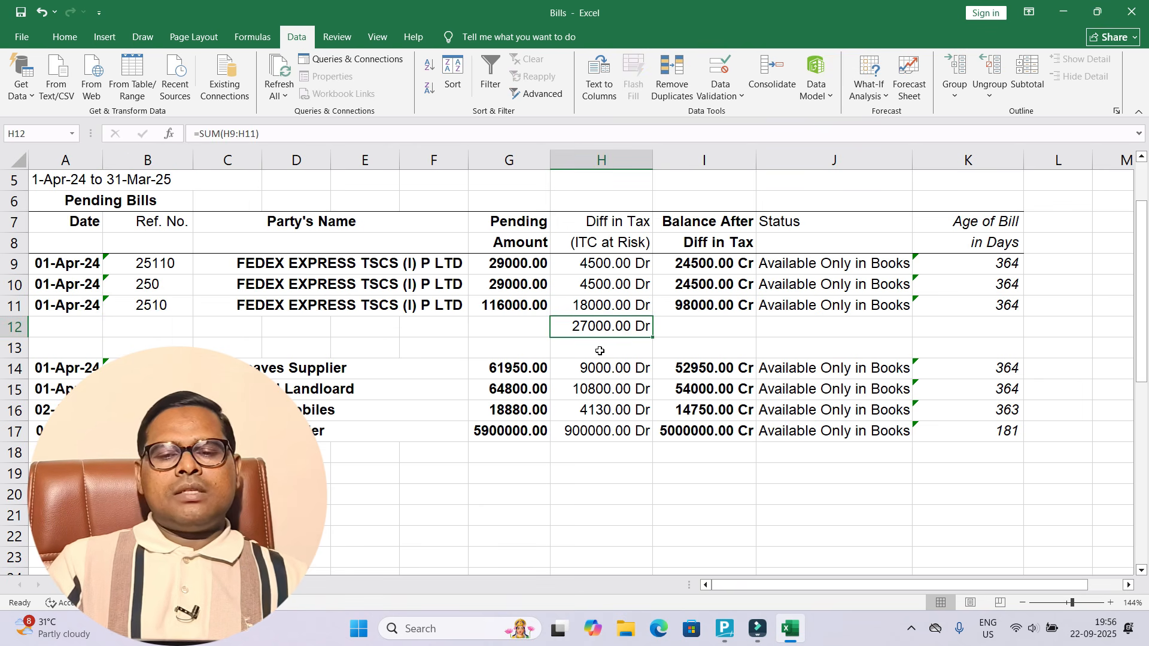
Step: Switch to TallyPrime and debit ITC REVERSAL - 180 with 27000 in the journal voucher
{"action": "key", "text": "alt+Tab"}
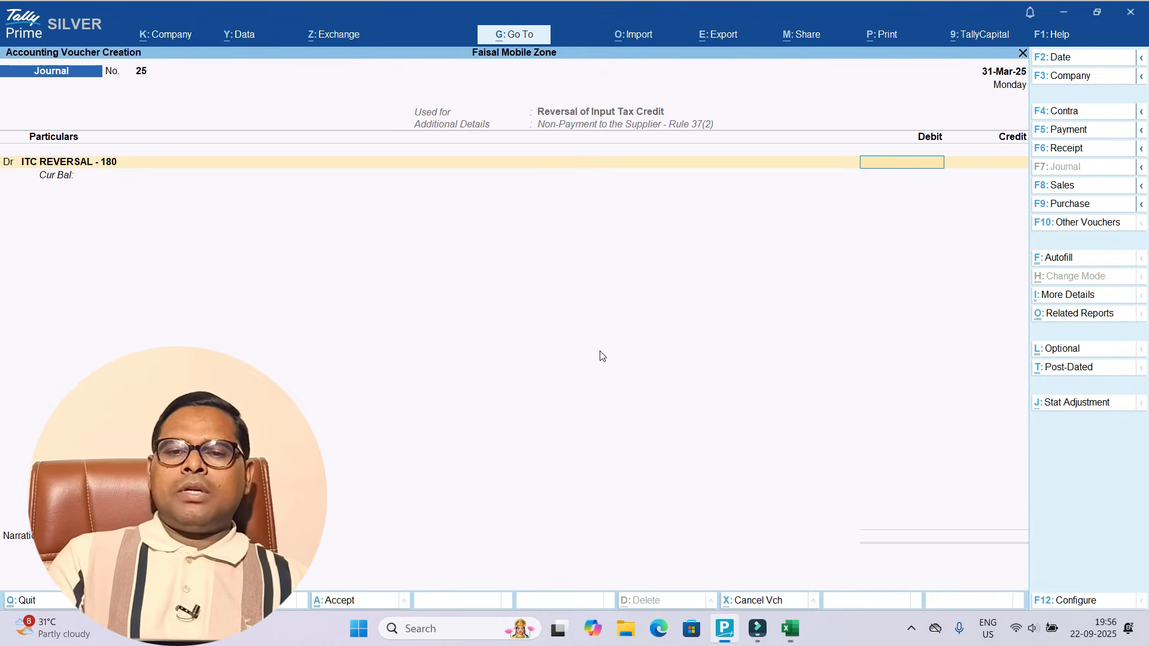
{"action": "type", "text": "27,000"}
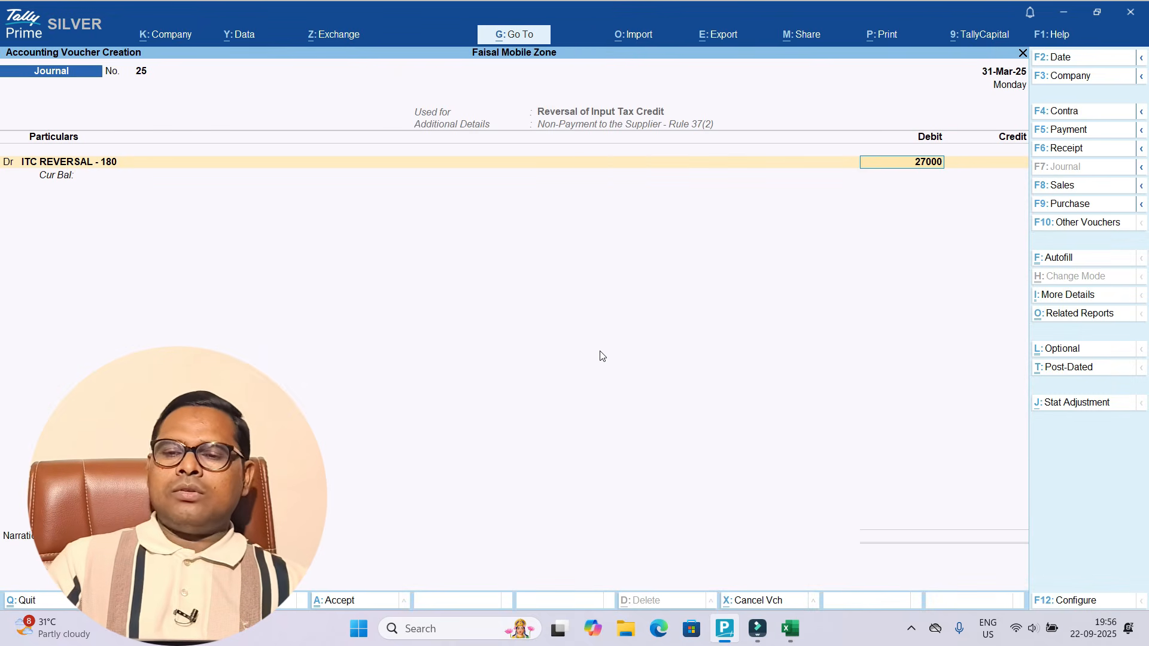
{"action": "key", "text": "Return"}
Step: Check the FedEx Express bills in Excel, return to TallyPrime and credit the SGST ledger with 27,000.00
{"action": "key", "text": "alt+Tab"}
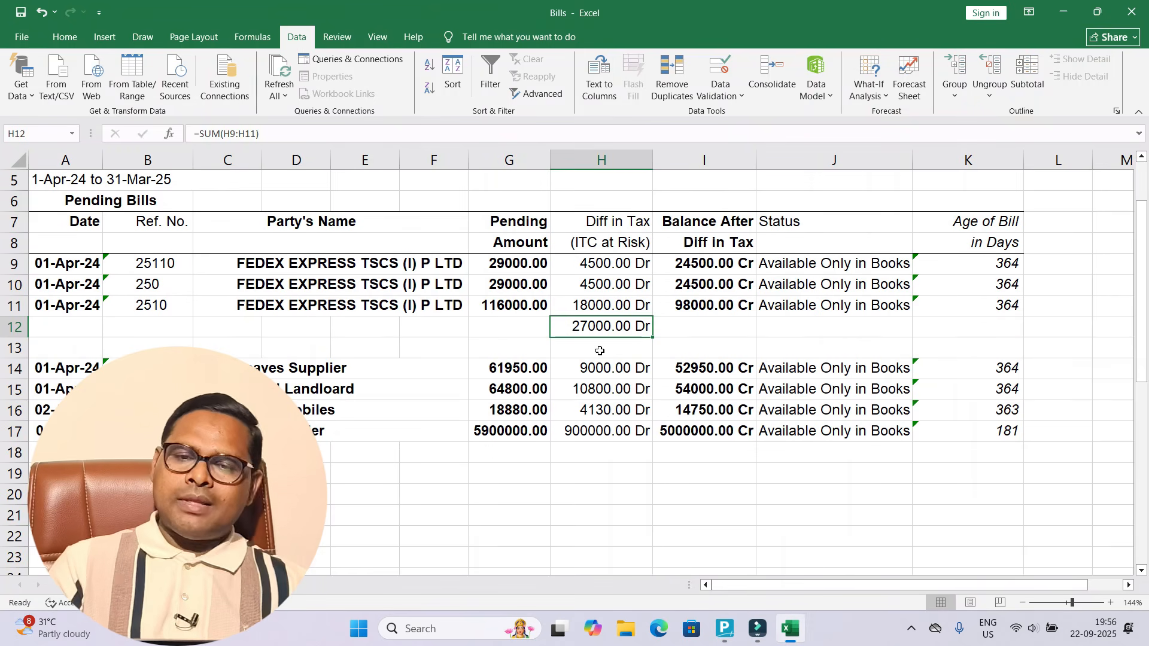
{"action": "left_click", "coordinate": [438, 310]}
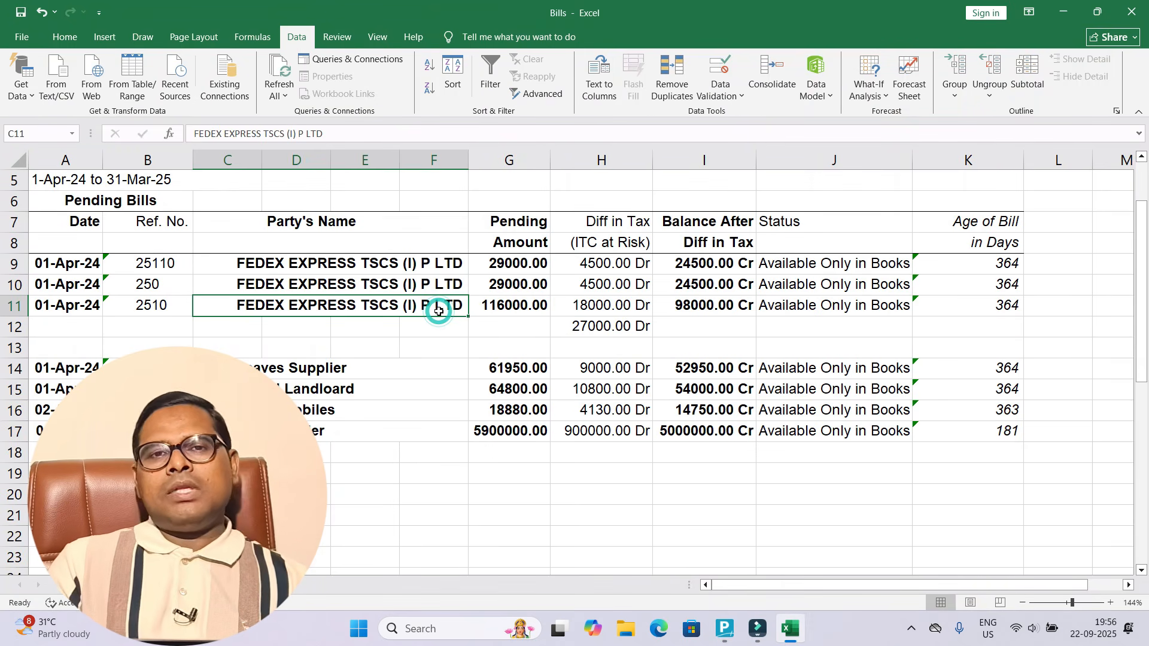
{"action": "key", "text": "alt+Tab"}
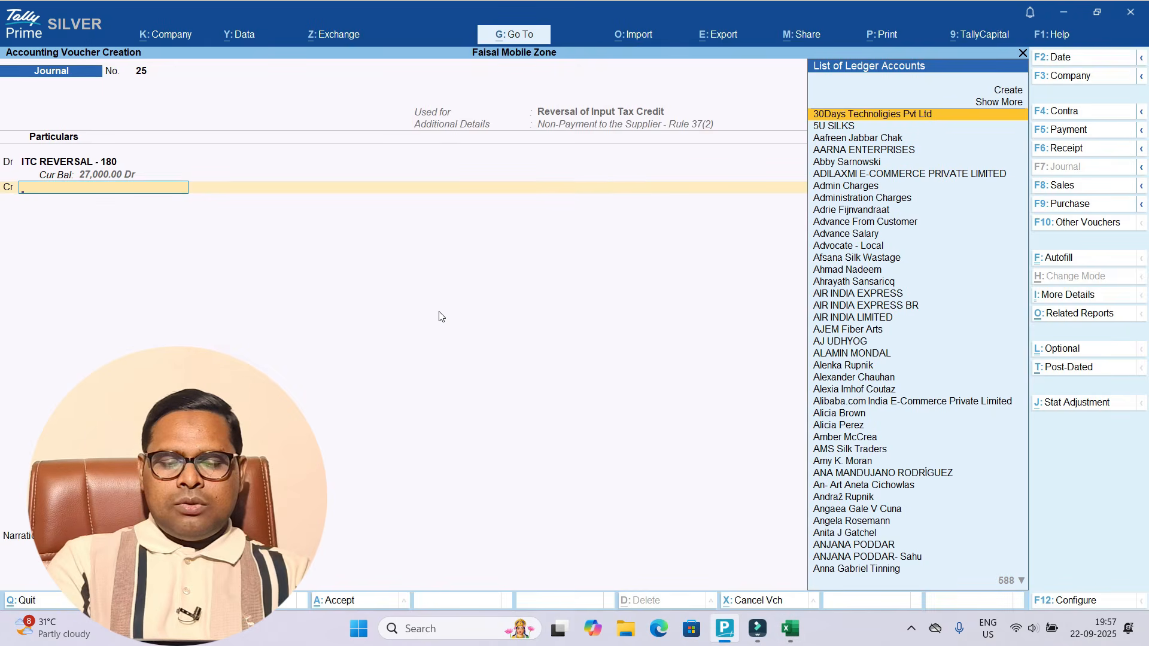
{"action": "type", "text": "sgst"}
{"action": "key", "text": "Return"}
{"action": "key", "text": "Return"}
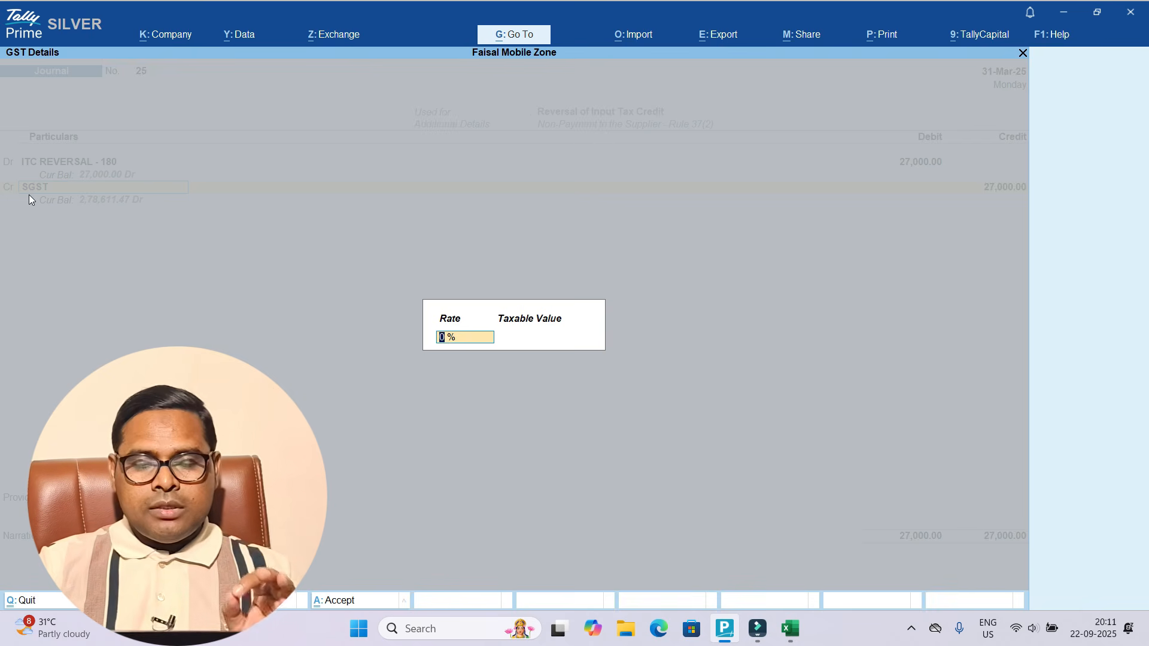
Step: Check the FedEx Express bill in Excel, return to TallyPrime and set the SGST line's GST rate to 9%
{"action": "key", "text": "alt+Tab"}
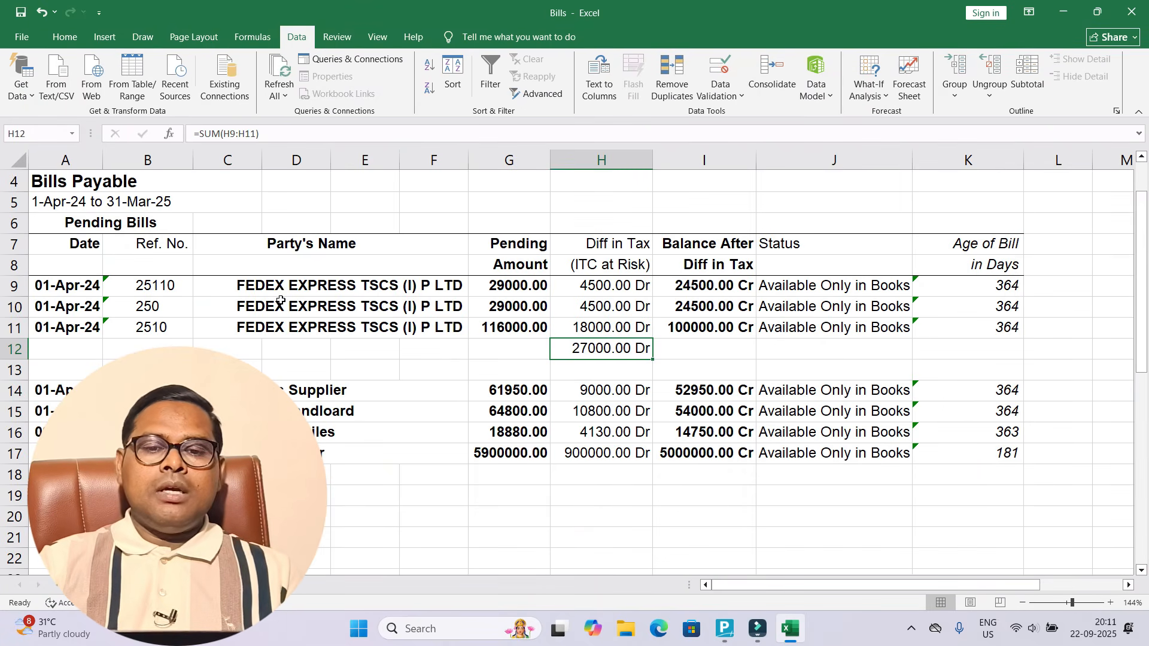
{"action": "left_click", "coordinate": [229, 285]}
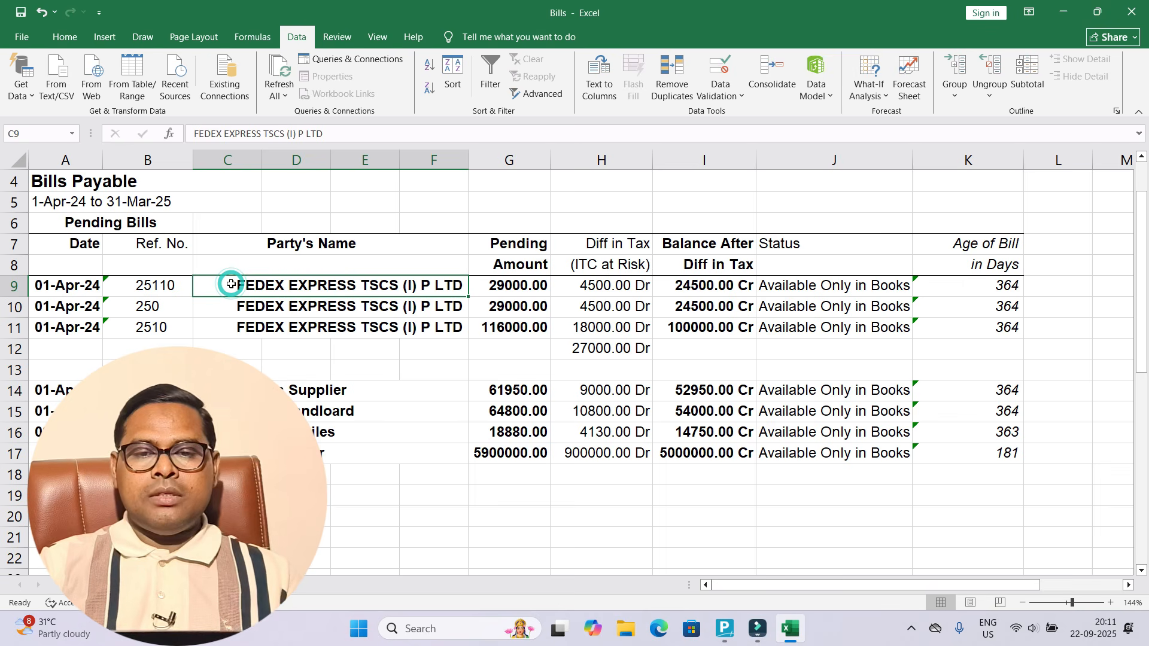
{"action": "key", "text": "alt+Tab"}
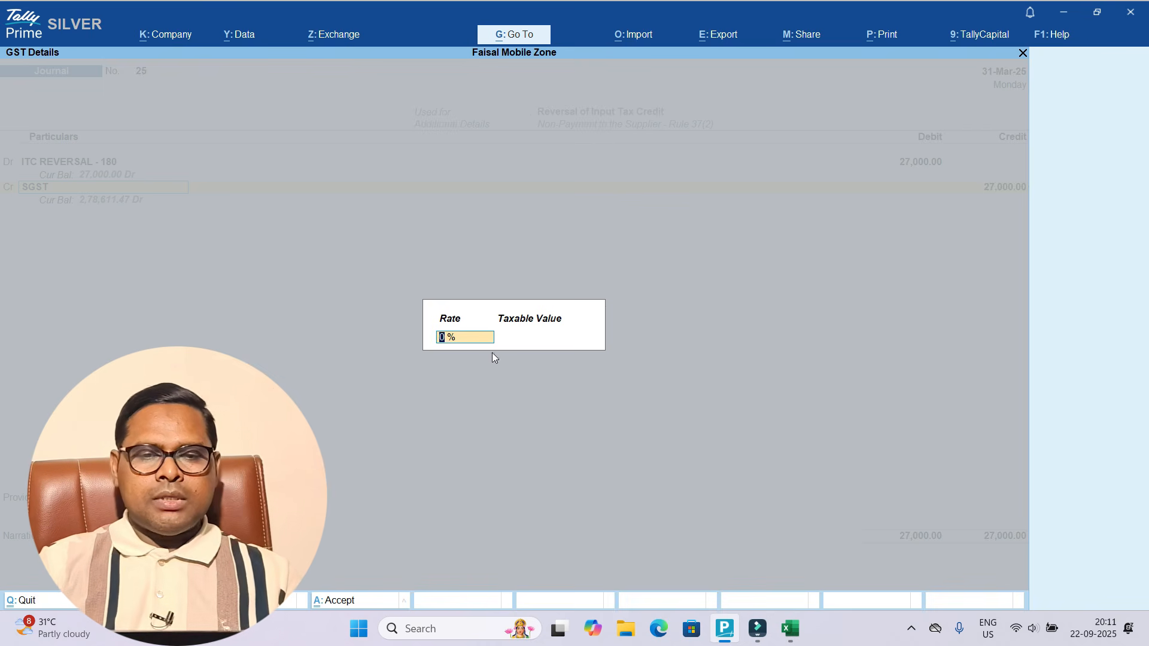
{"action": "type", "text": "9"}
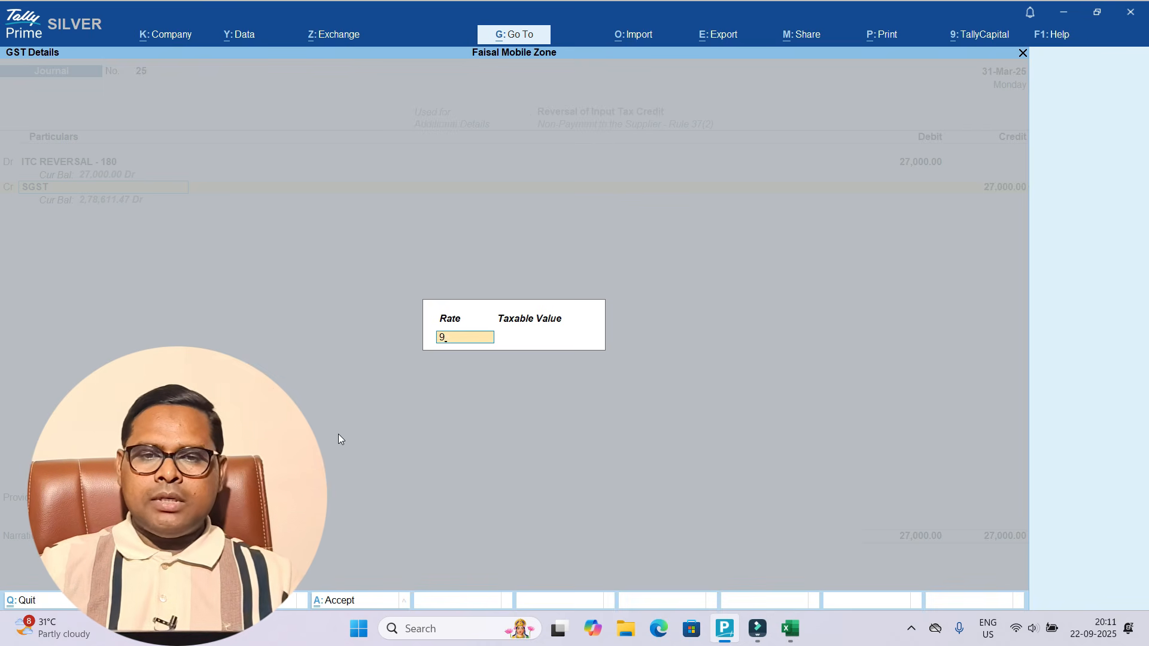
{"action": "key", "text": "Return"}
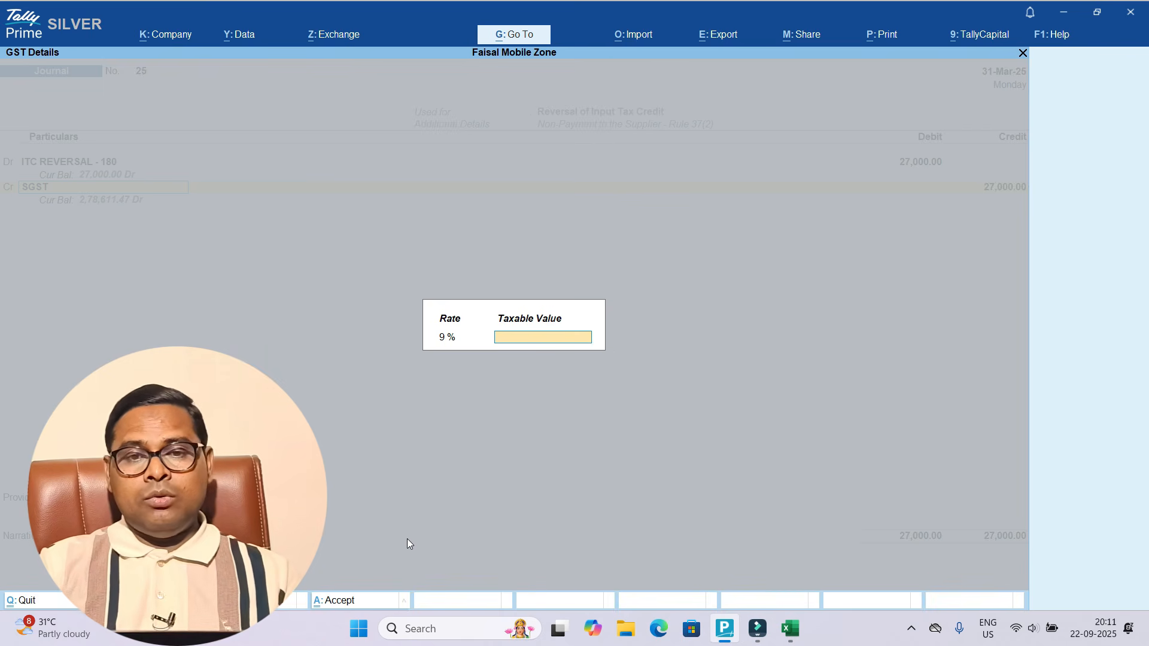
Step: Switch to Excel and extend the FedEx Express total formula from H12 into I12 under Balance After Diff in Tax
{"action": "key", "text": "alt+Tab"}
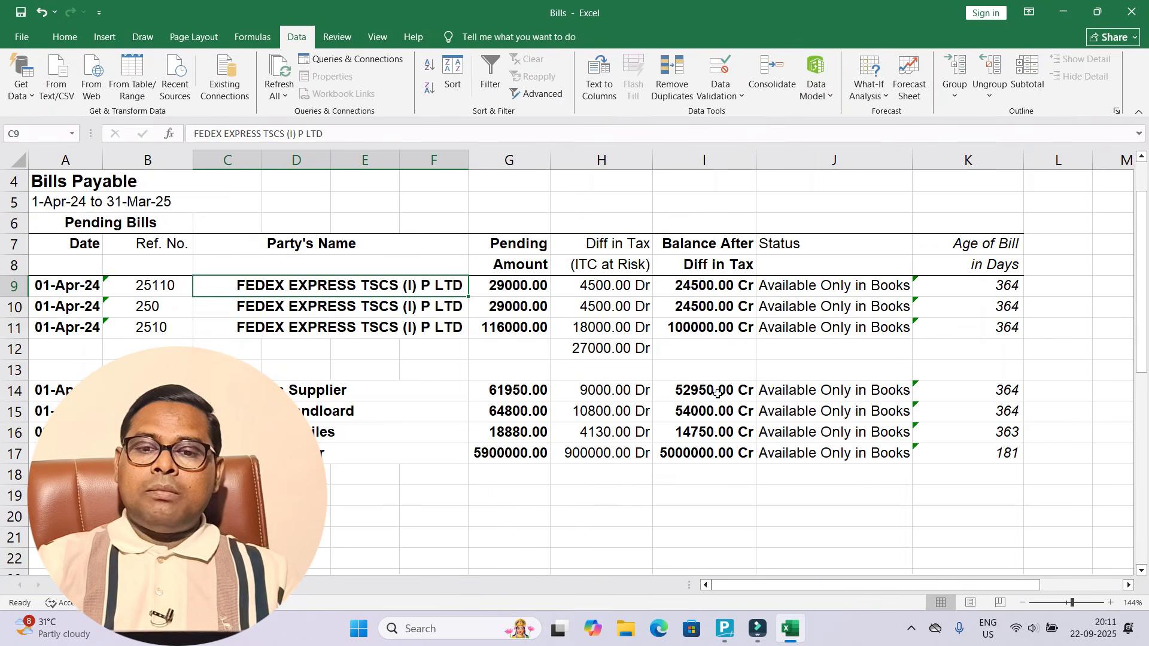
{"action": "left_click", "coordinate": [608, 287]}
{"action": "left_click", "coordinate": [717, 287]}
{"action": "scroll", "coordinate": [717, 286], "scroll_direction": "up", "scroll_amount": 1}
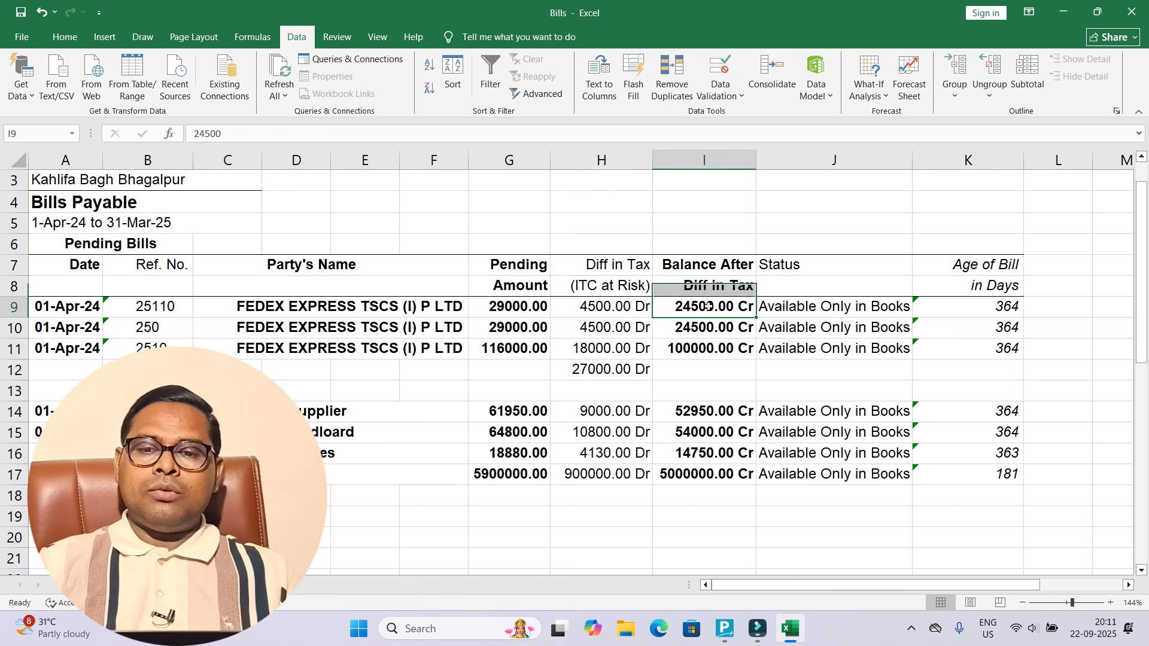
{"action": "left_click", "coordinate": [518, 310]}
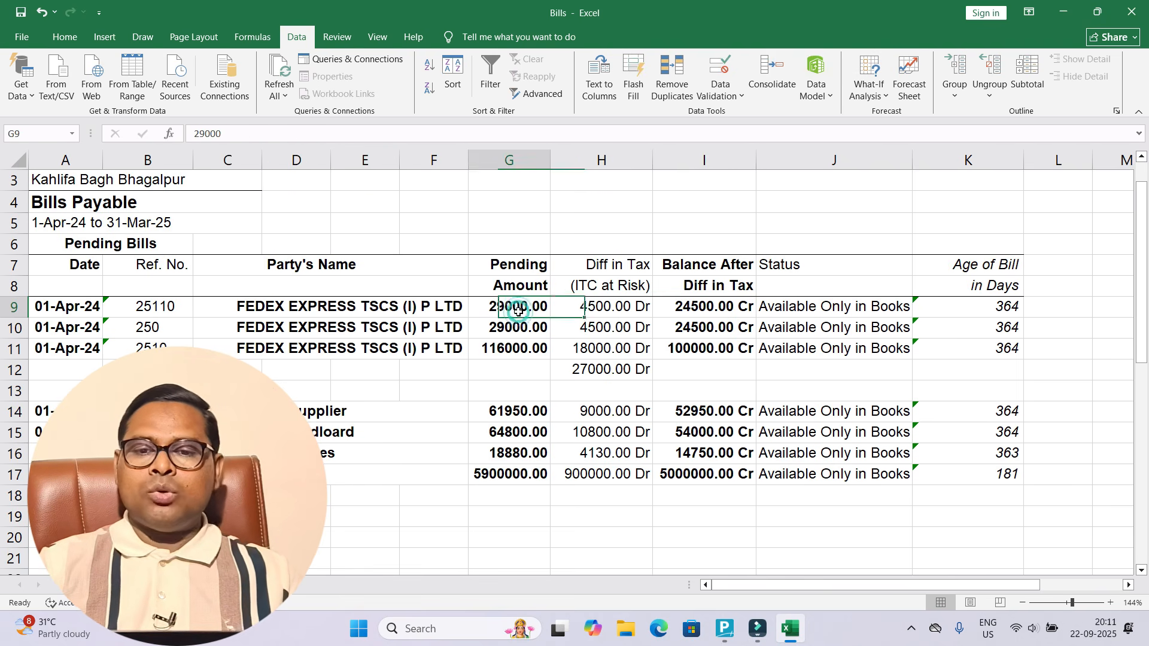
{"action": "left_click", "coordinate": [669, 309]}
{"action": "left_click", "coordinate": [621, 376]}
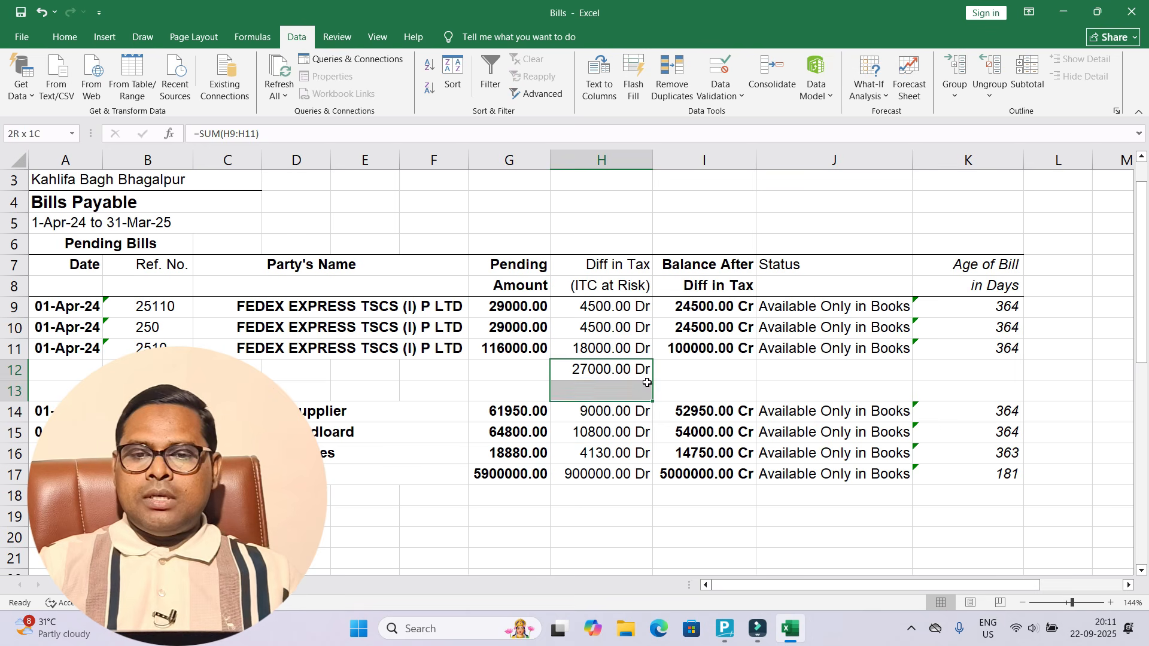
{"action": "left_click_drag", "start_coordinate": [653, 381], "coordinate": [750, 374]}
{"action": "left_click", "coordinate": [722, 371]}
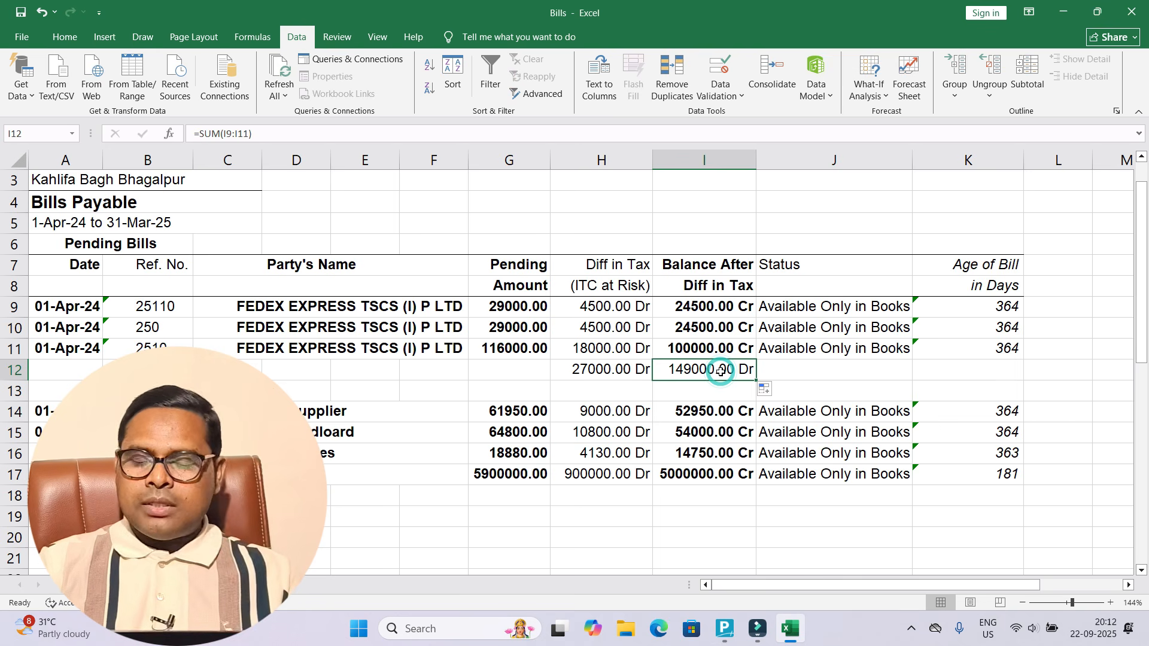
Step: Compare the FedEx Express pending amount in G9 with the Balance After Diff in Tax values in column I
{"action": "left_click", "coordinate": [518, 308]}
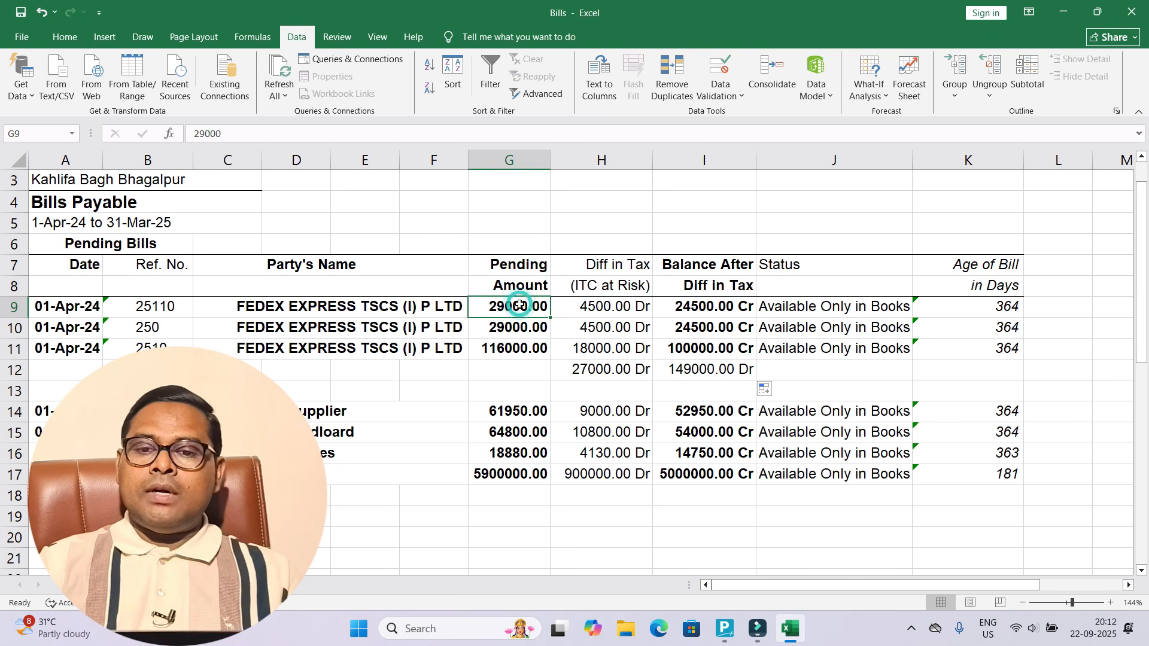
{"action": "left_click", "coordinate": [703, 305]}
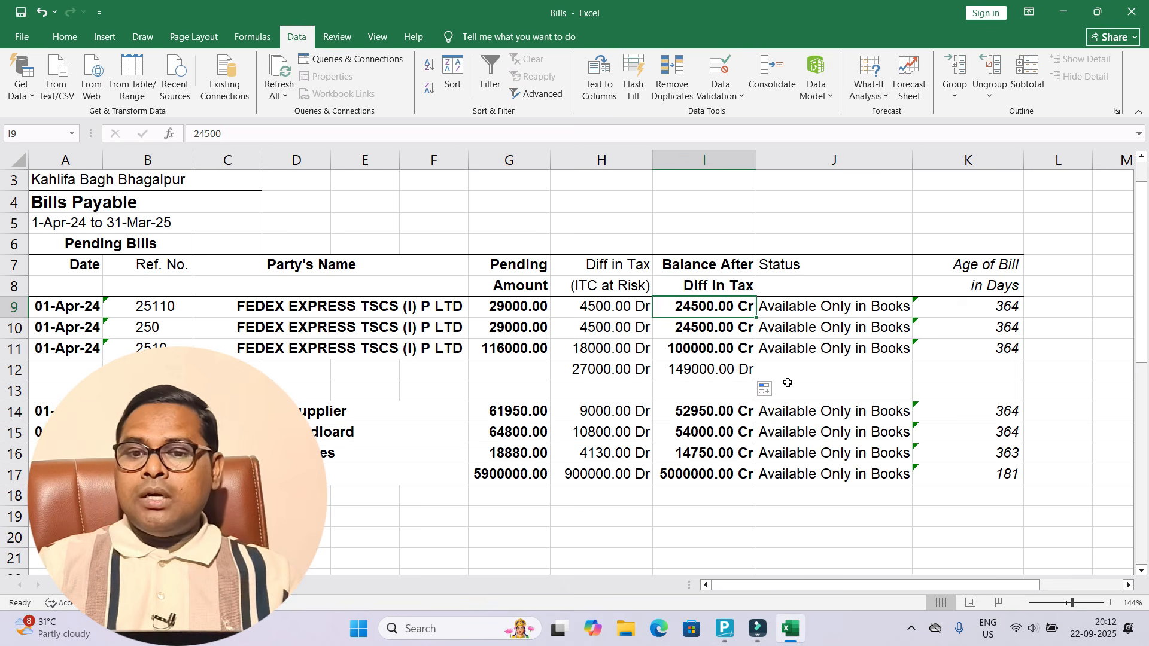
{"action": "left_click", "coordinate": [1040, 371]}
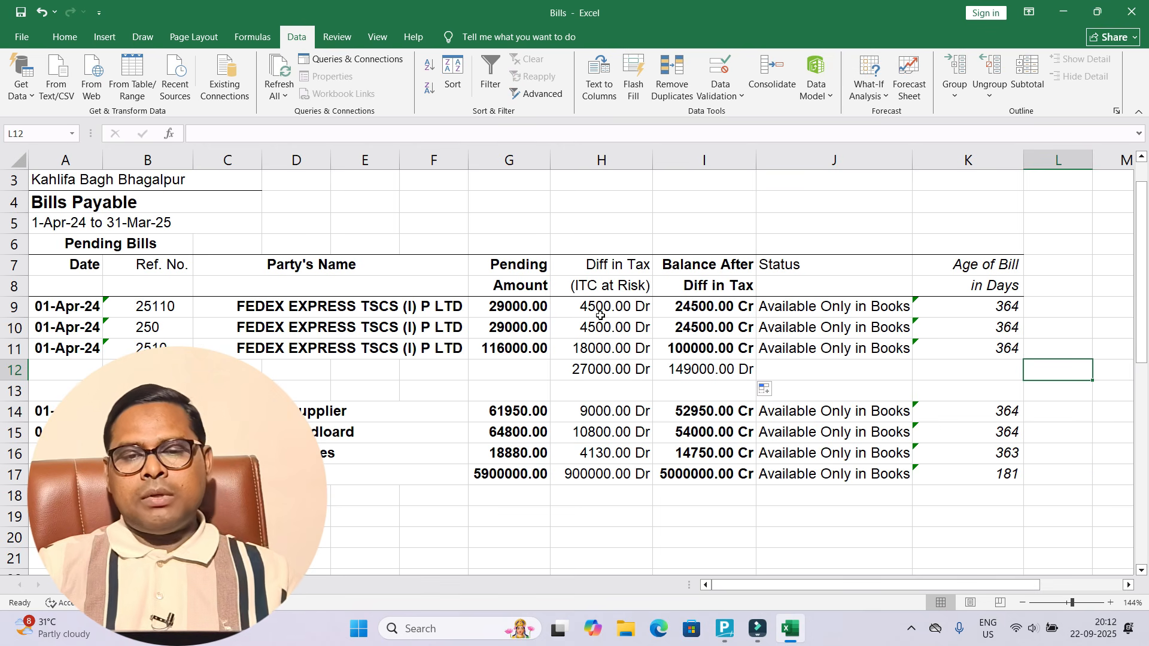
{"action": "left_click", "coordinate": [712, 349]}
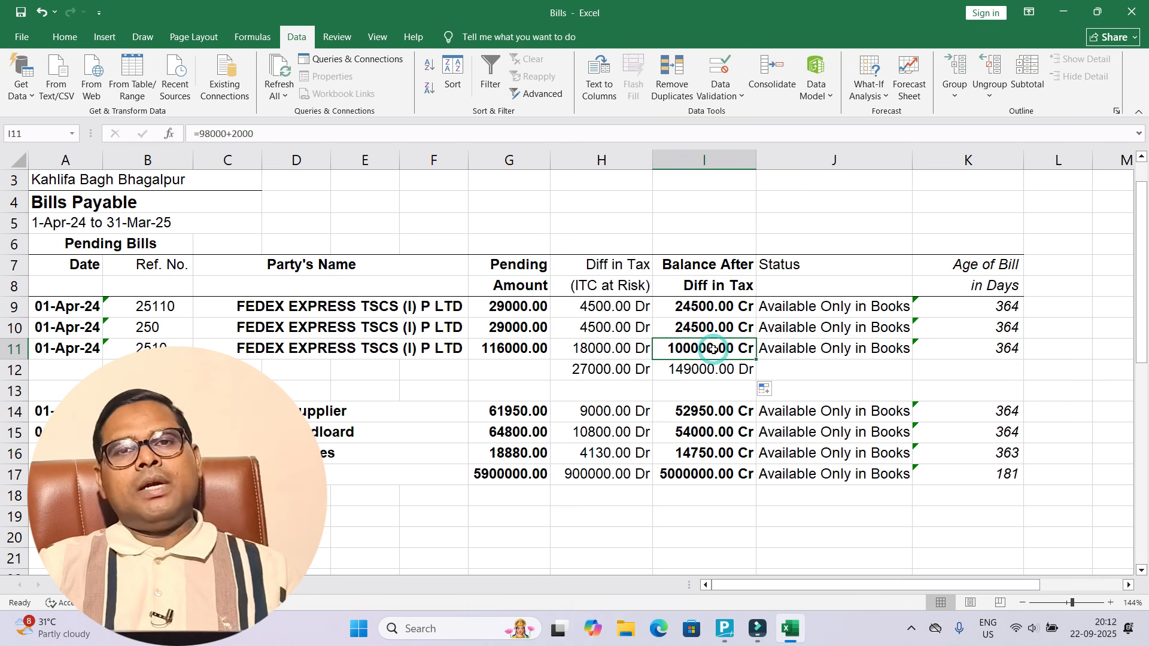
{"action": "left_click", "coordinate": [723, 266]}
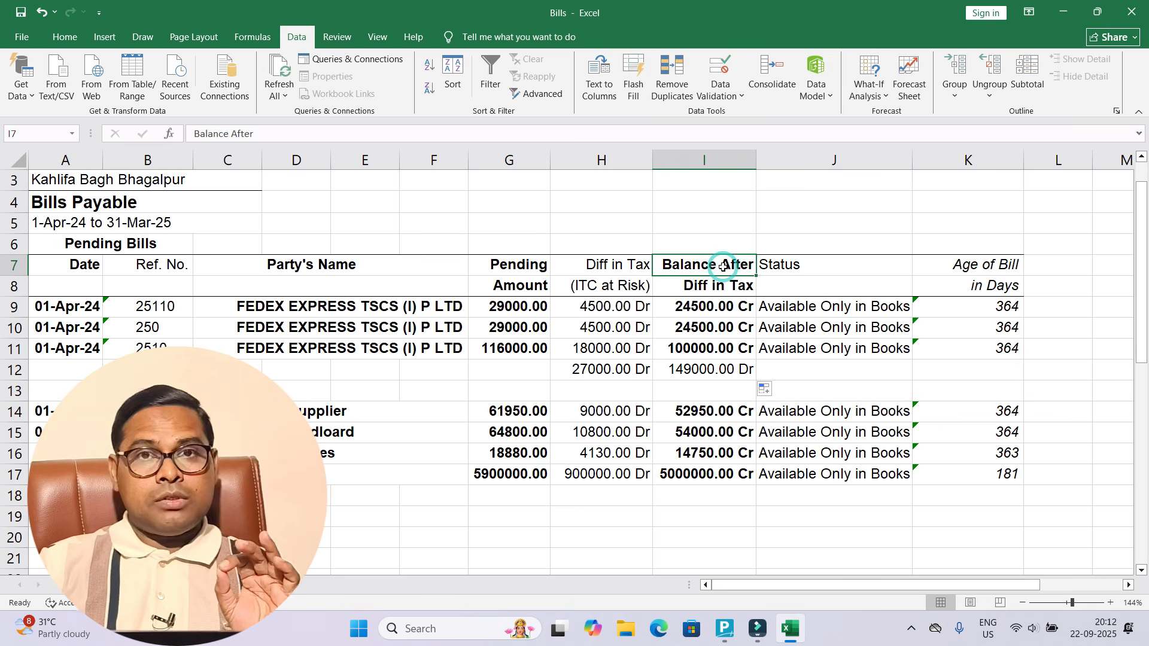
Step: Calculate 18% of the FedEx Express balance total in cell L12 with =I12*18/100
{"action": "left_click", "coordinate": [1067, 378]}
{"action": "type", "text": "="}
{"action": "key", "text": "Left"}
{"action": "key", "text": "Left"}
{"action": "key", "text": "Left"}
{"action": "key", "text": "Left"}
{"action": "key", "text": "Right"}
{"action": "type", "text": "*18/100"}
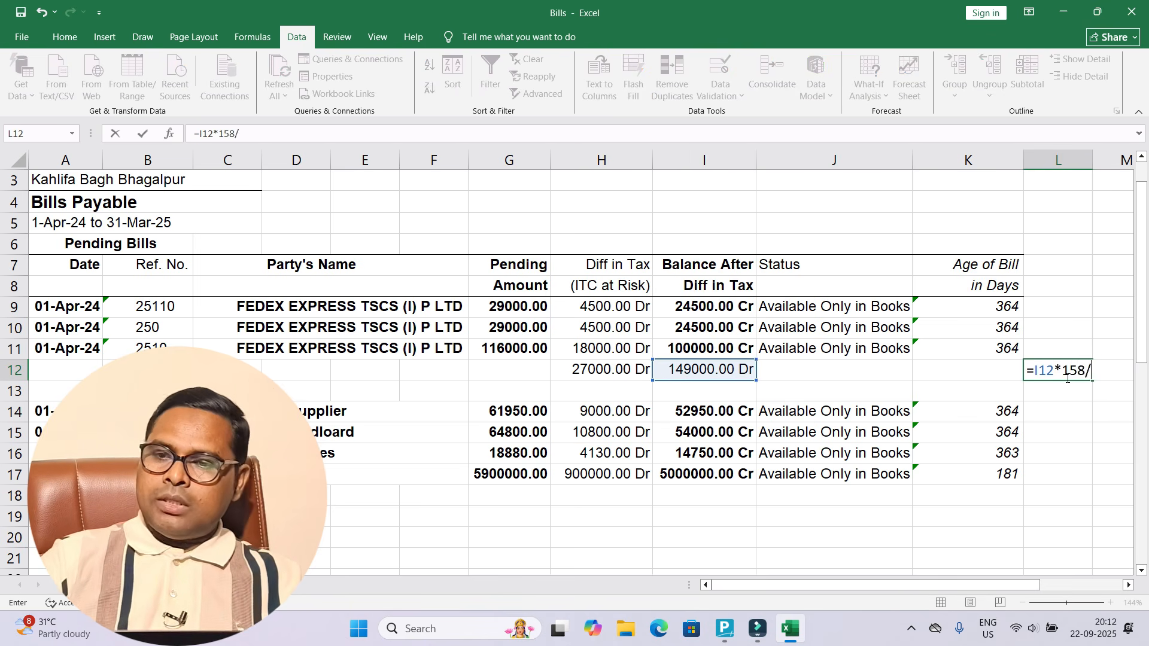
{"action": "key", "text": "Return"}
{"action": "left_click", "coordinate": [1072, 363]}
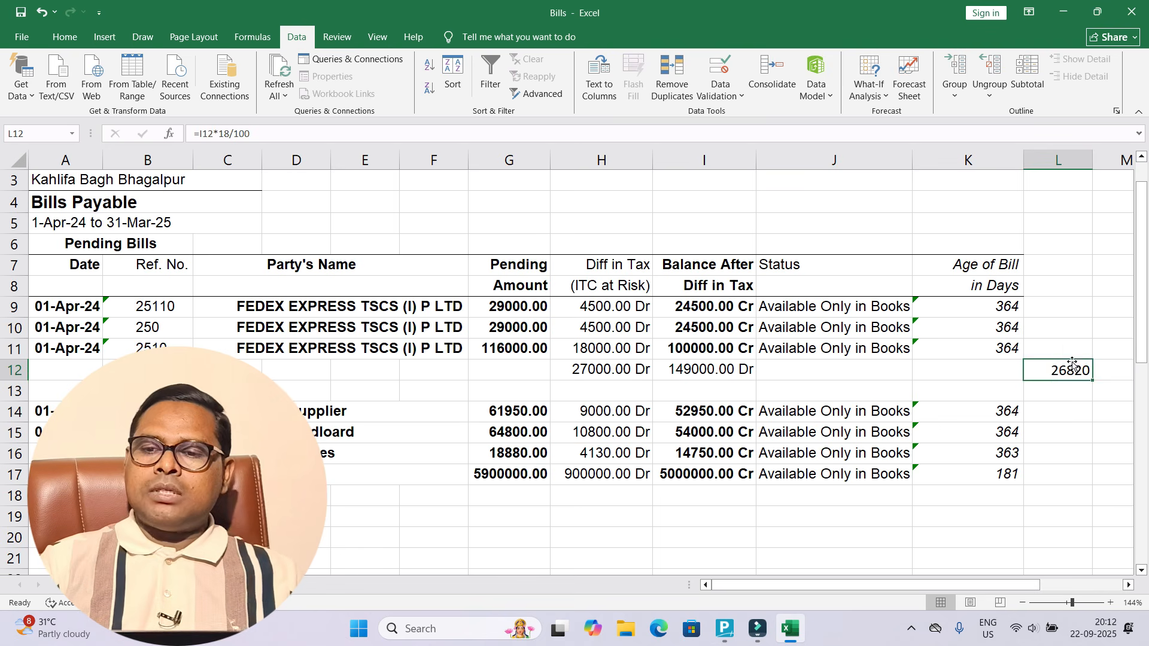
Step: Compare the ITC at Risk total in H12 with the FedEx Express balances in I9:I12 and the pending amount in G9
{"action": "left_click", "coordinate": [1107, 370]}
{"action": "left_click", "coordinate": [604, 371]}
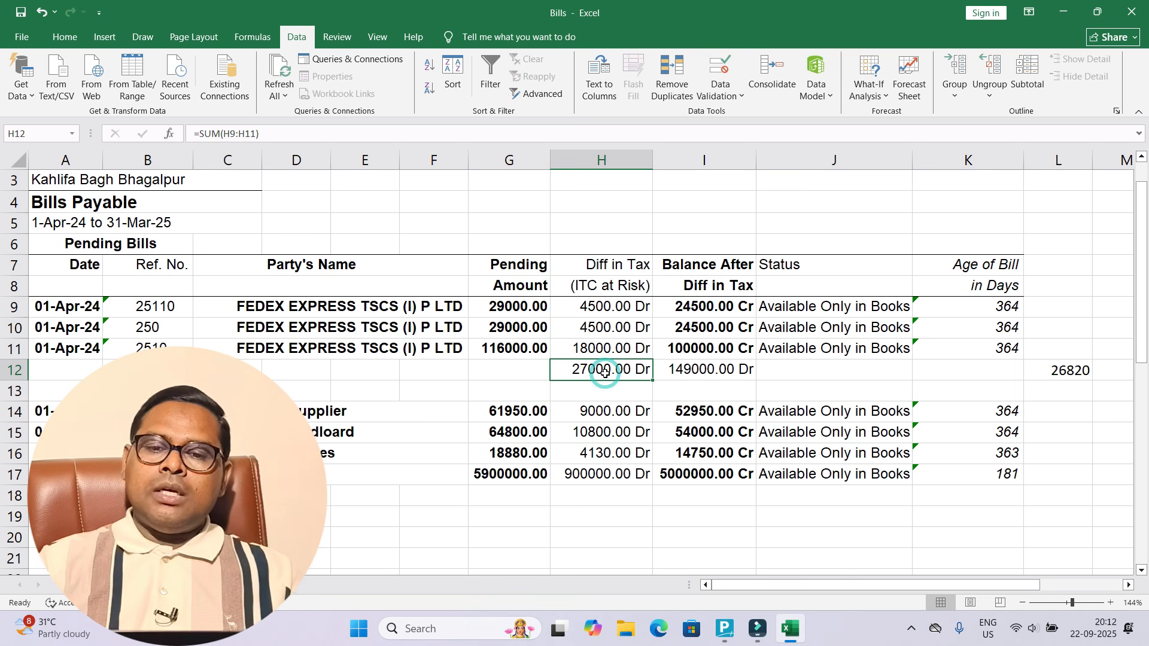
{"action": "left_click_drag", "start_coordinate": [731, 370], "coordinate": [721, 317]}
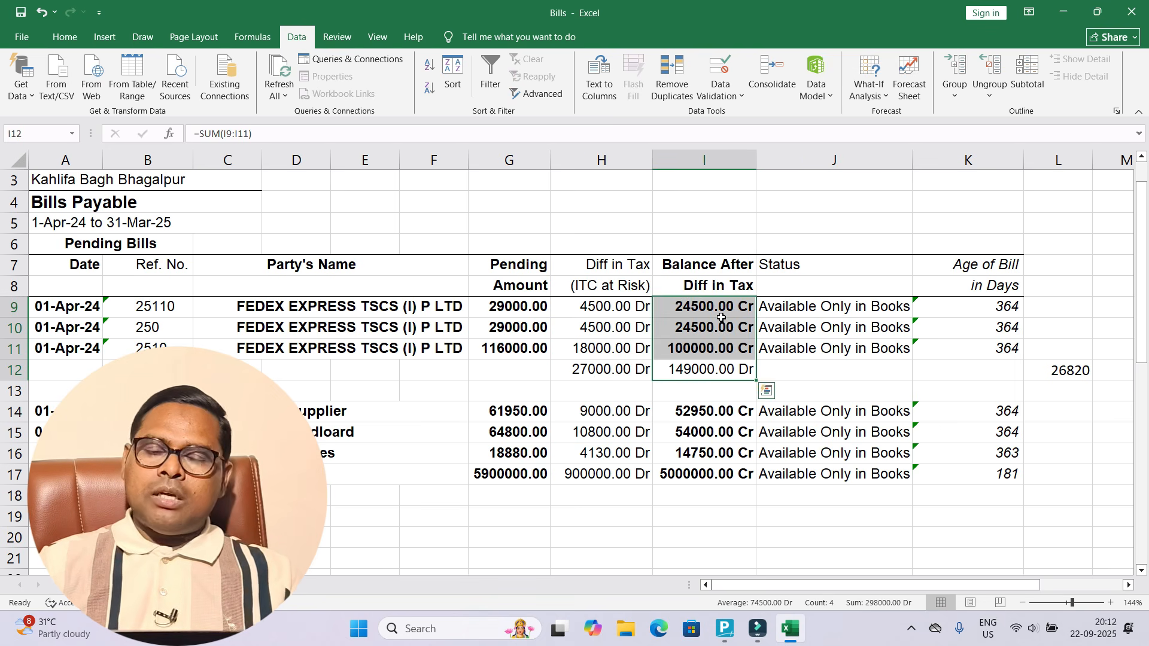
{"action": "left_click", "coordinate": [722, 317]}
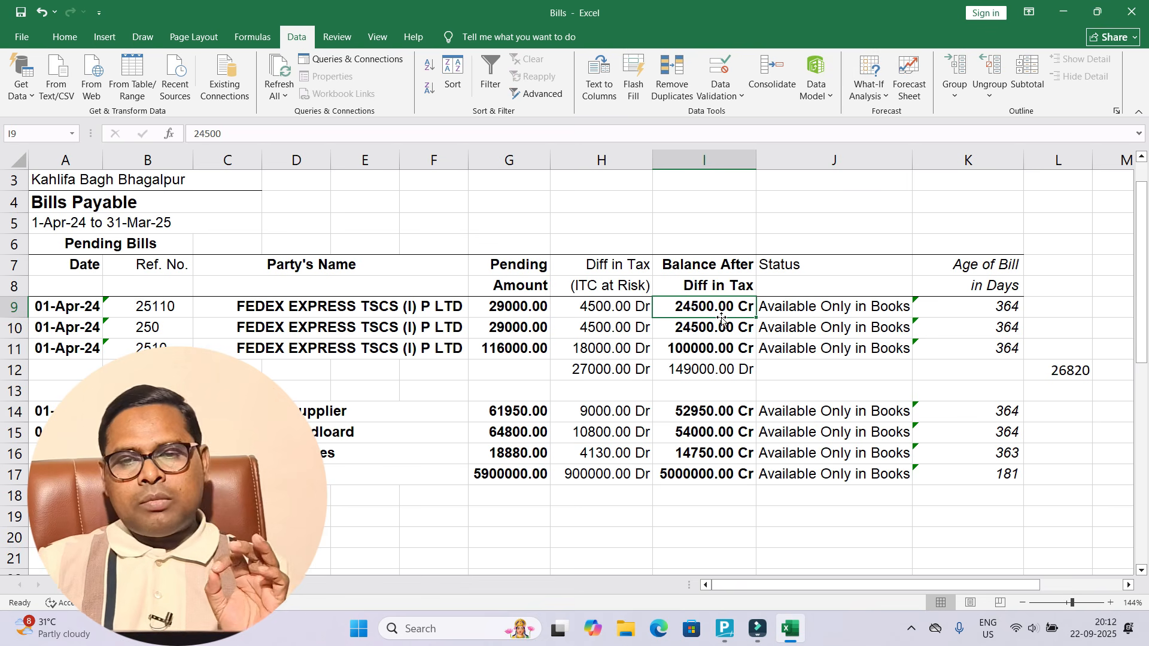
{"action": "left_click", "coordinate": [512, 310]}
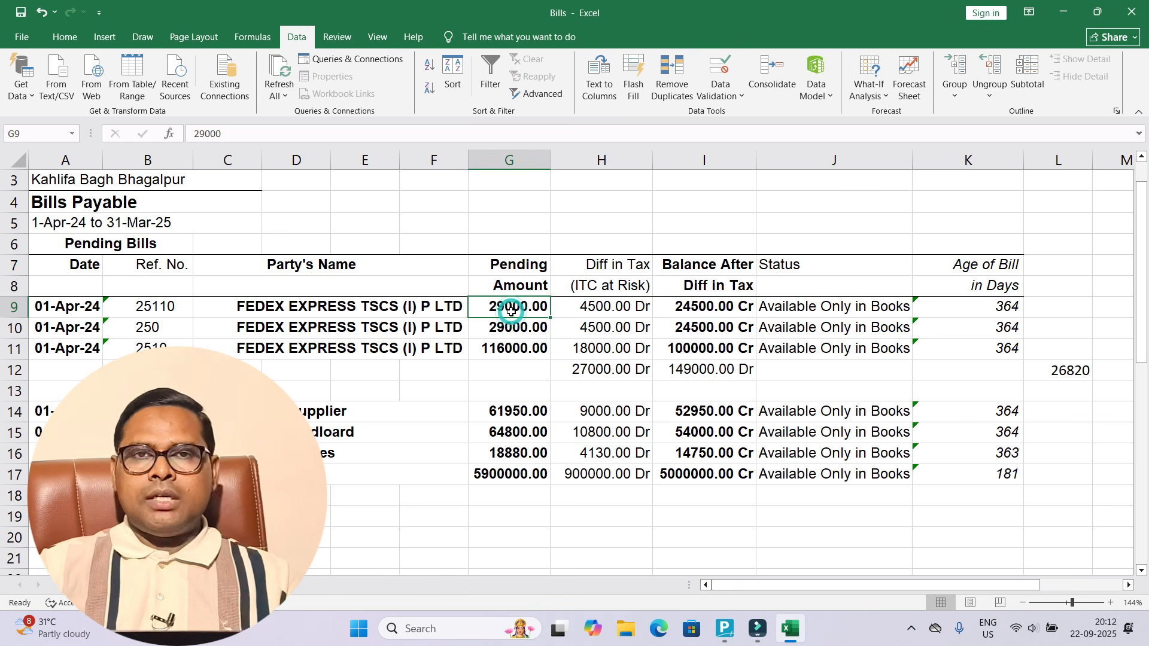
Step: Switch to TallyPrime and abandon the unfinished ITC reversal journal voucher, returning to Gateway of Tally
{"action": "key", "text": "alt+Tab"}
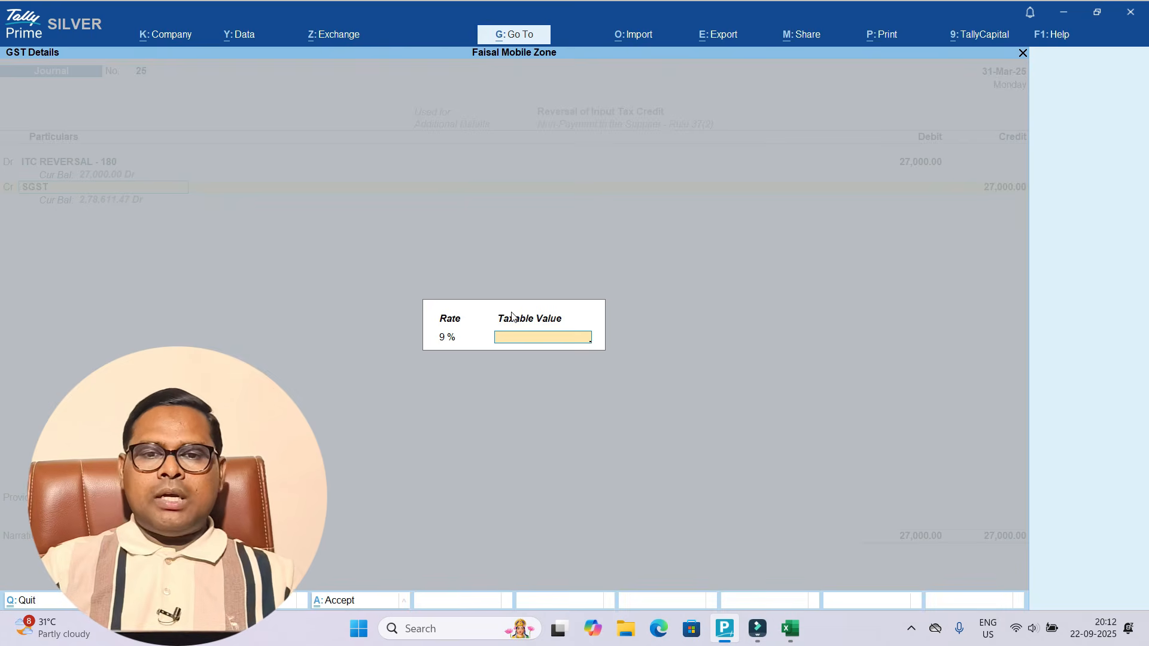
{"action": "key", "text": "Escape"}
{"action": "key", "text": "Escape"}
{"action": "key", "text": "Escape"}
{"action": "key", "text": "Escape"}
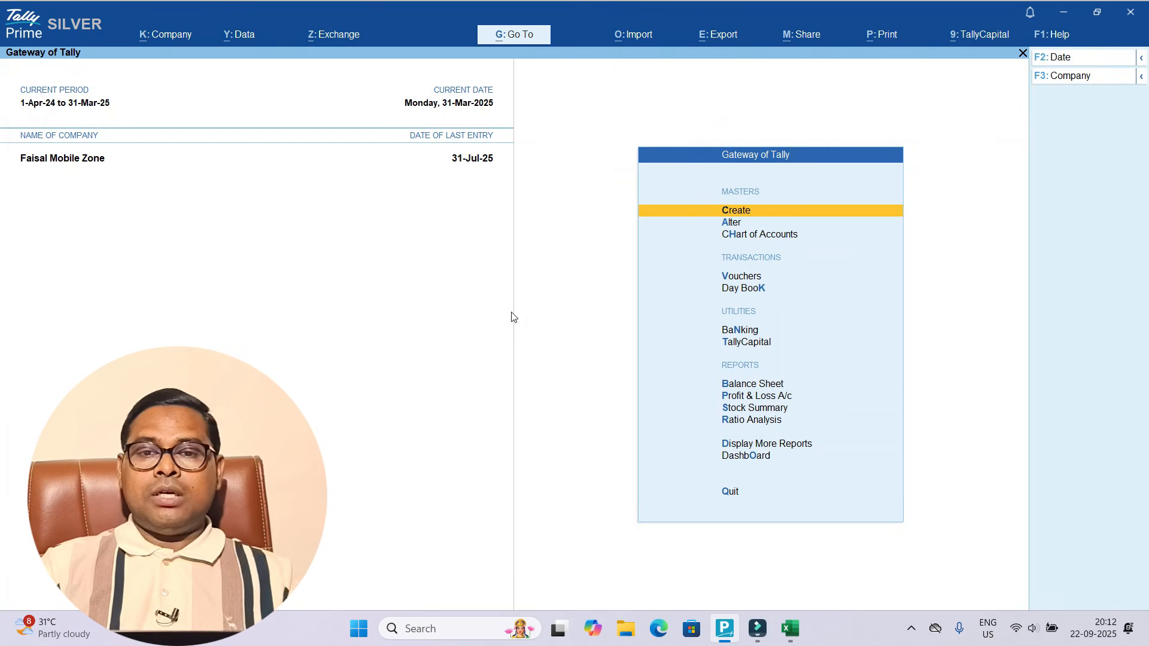
Step: Open the Bills Payable - GST report and drill down to the purchase voucher of the first FedEx Express bill
{"action": "left_click", "coordinate": [501, 36]}
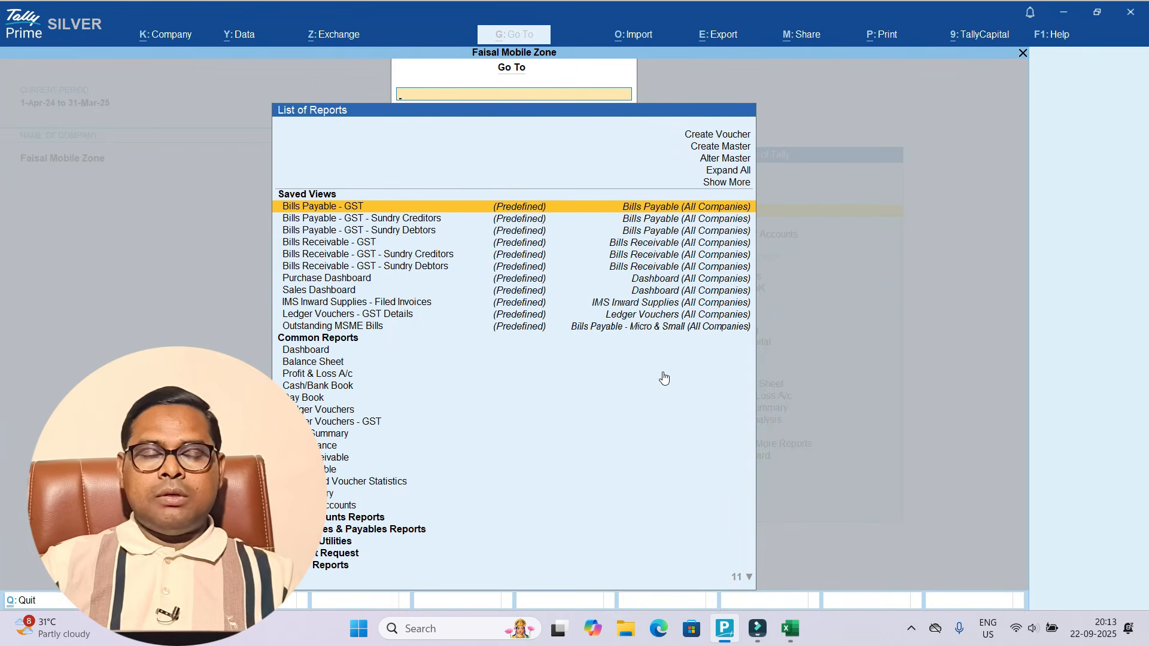
{"action": "key", "text": "Return"}
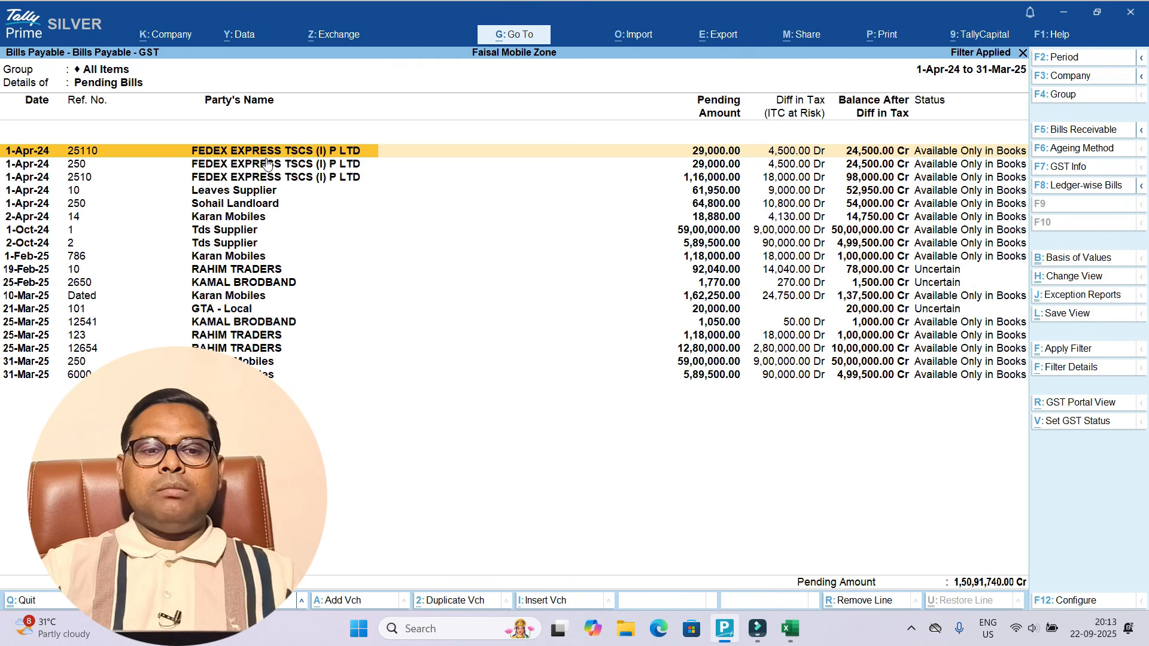
{"action": "key", "text": "Return"}
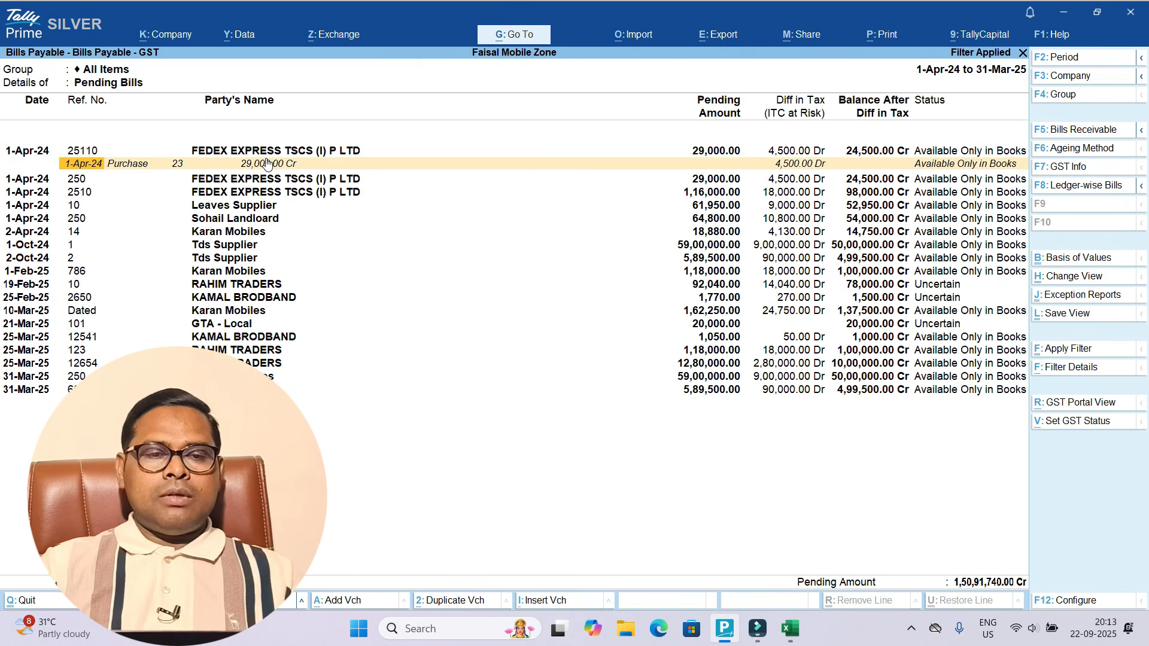
{"action": "key", "text": "Return"}
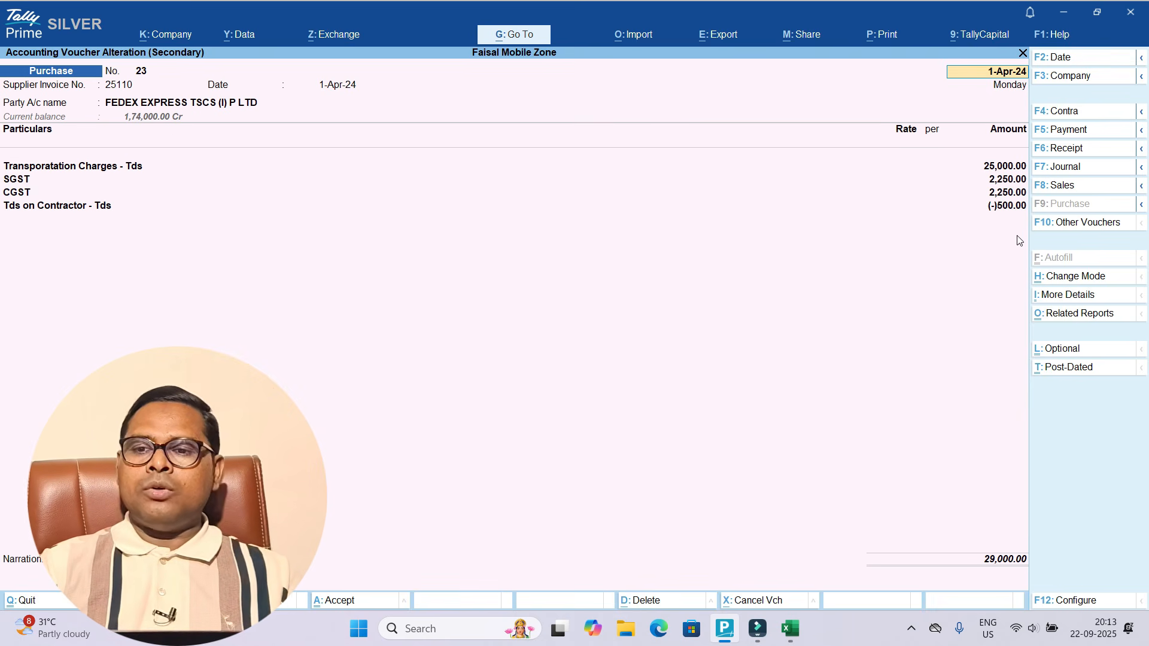
Step: Examine the tax, TDS deduction and total in the purchase voucher against the bill's pending amount in Excel
{"action": "key", "text": "ctrl"}
{"action": "mouse_move", "coordinate": [1031, 197]}
{"action": "left_mouse_down"}
{"action": "mouse_move", "coordinate": [942, 179]}
{"action": "mouse_move", "coordinate": [1031, 194]}
{"action": "left_mouse_up"}
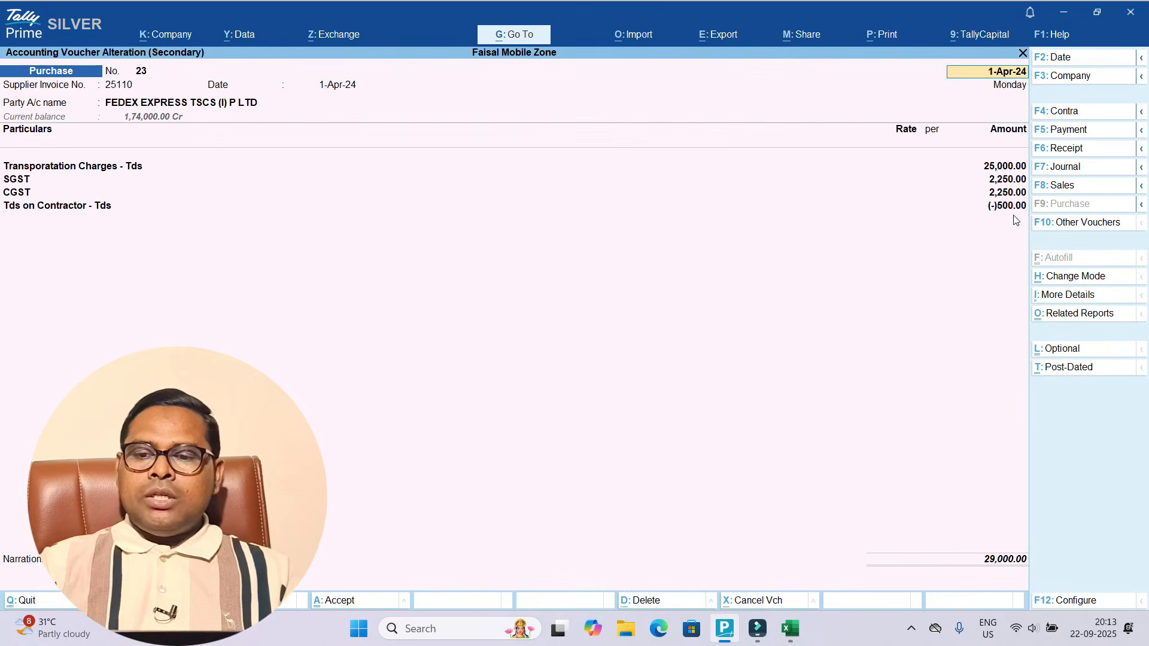
{"action": "key", "text": "alt+Tab"}
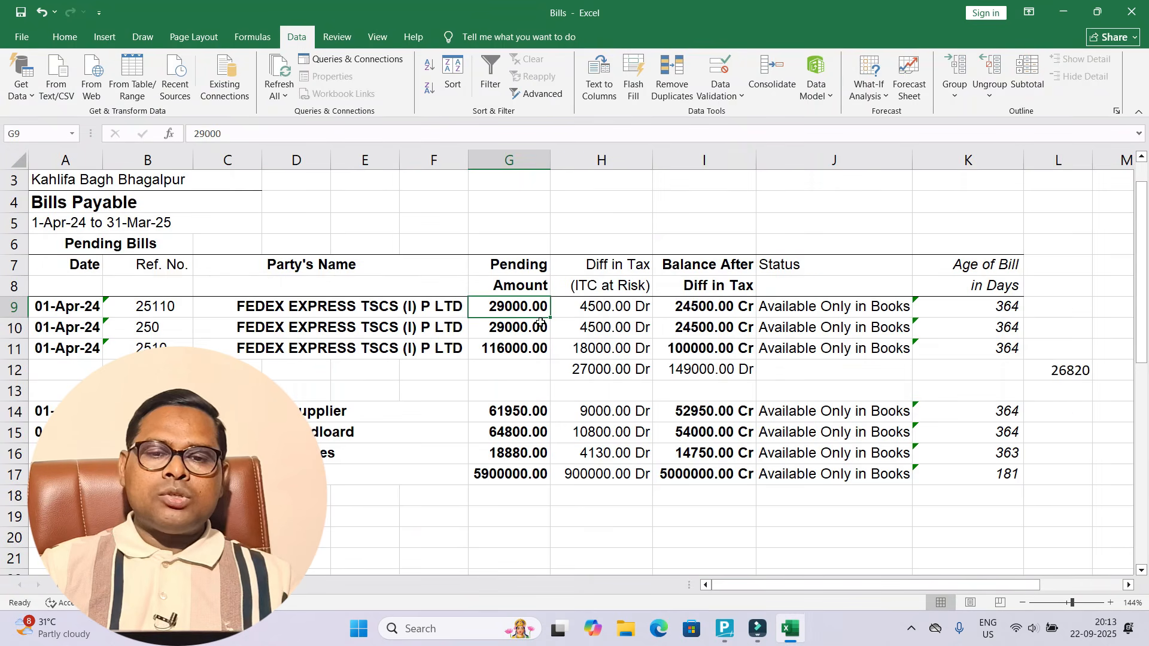
{"action": "key", "text": "alt+Tab"}
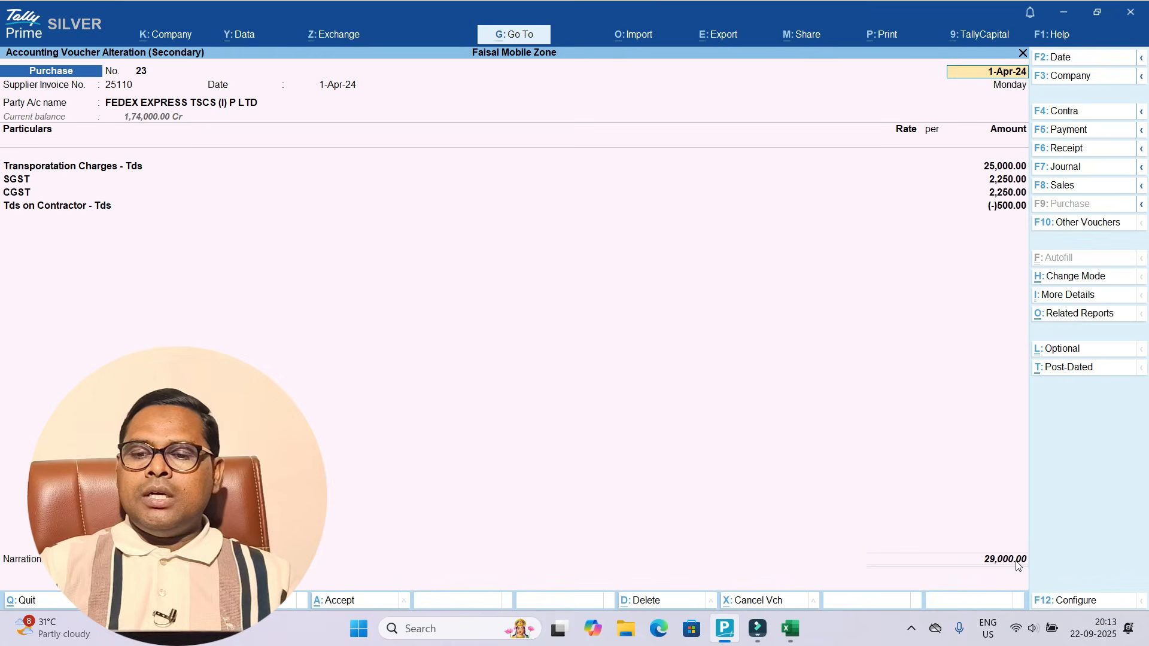
{"action": "key", "text": "ctrl"}
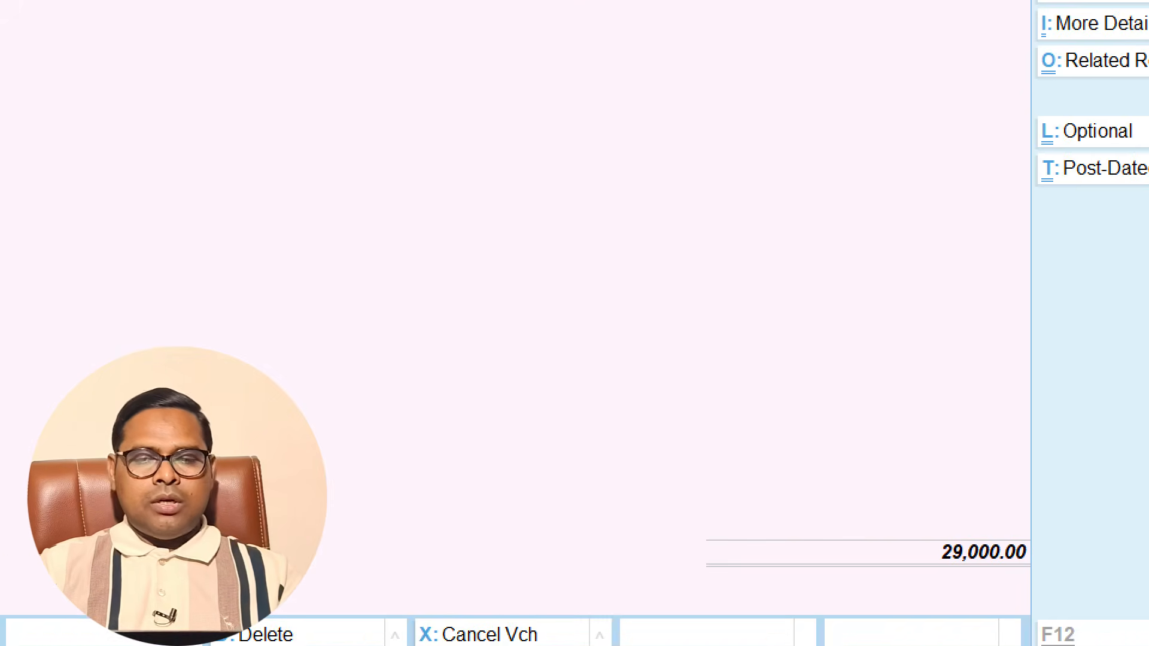
Step: Switch to Excel and review the first FedEx Express bill's ITC at Risk and balance, plus the balance total in I12
{"action": "key", "text": "alt+Tab"}
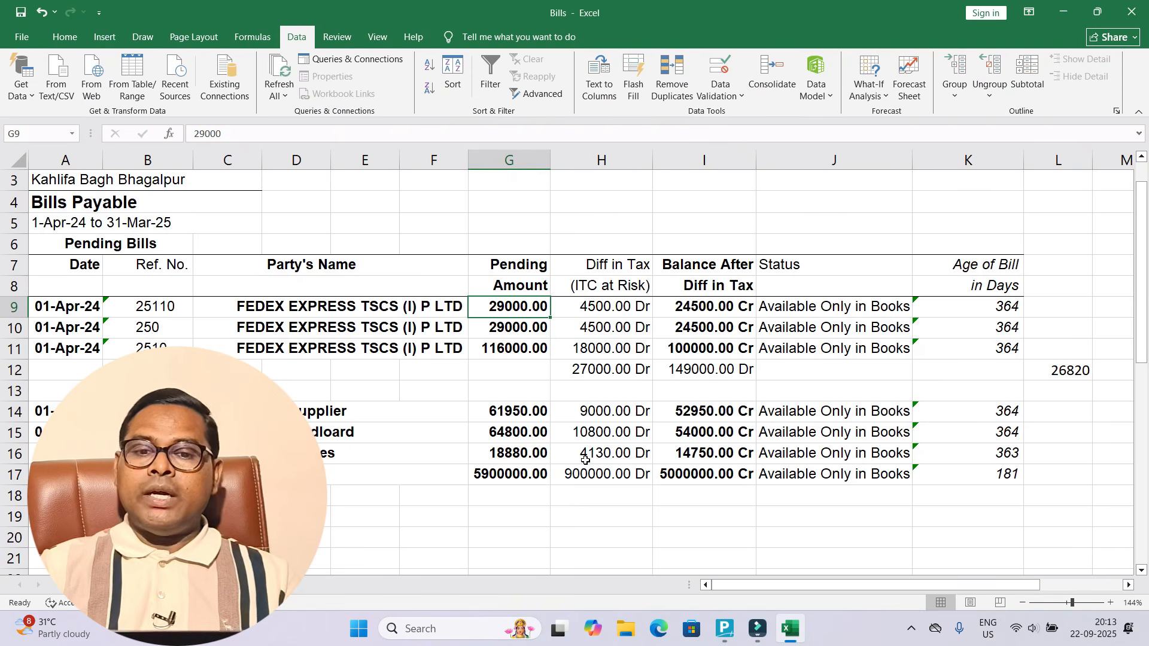
{"action": "left_click", "coordinate": [702, 309]}
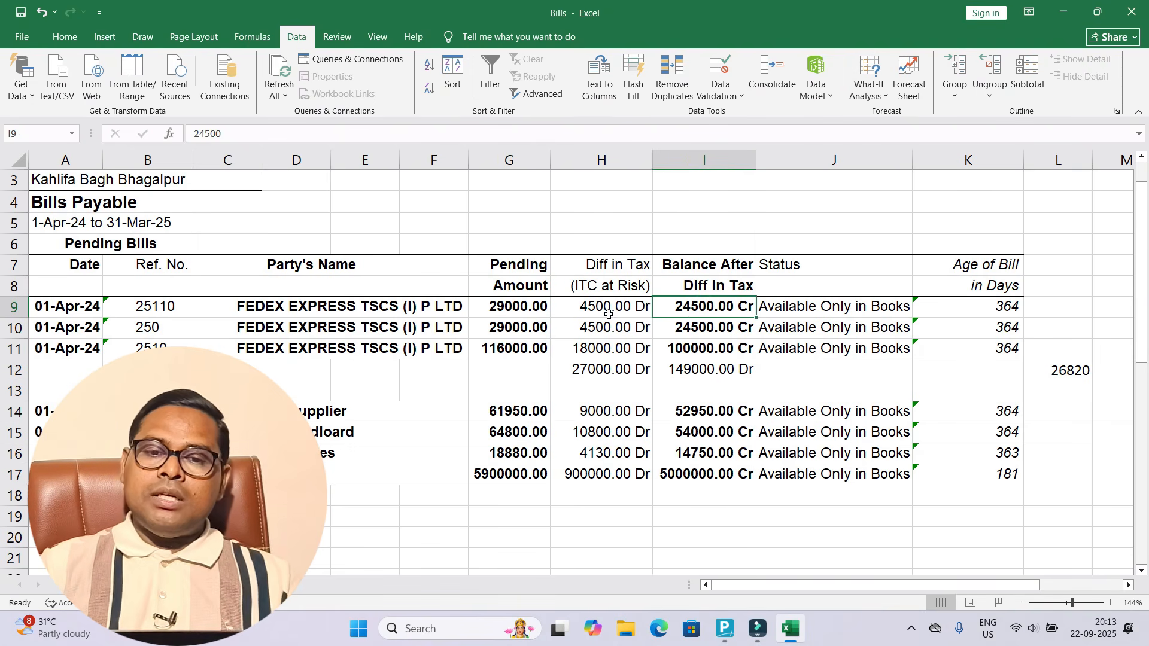
{"action": "left_click_drag", "start_coordinate": [623, 313], "coordinate": [685, 307]}
{"action": "left_click", "coordinate": [686, 308]}
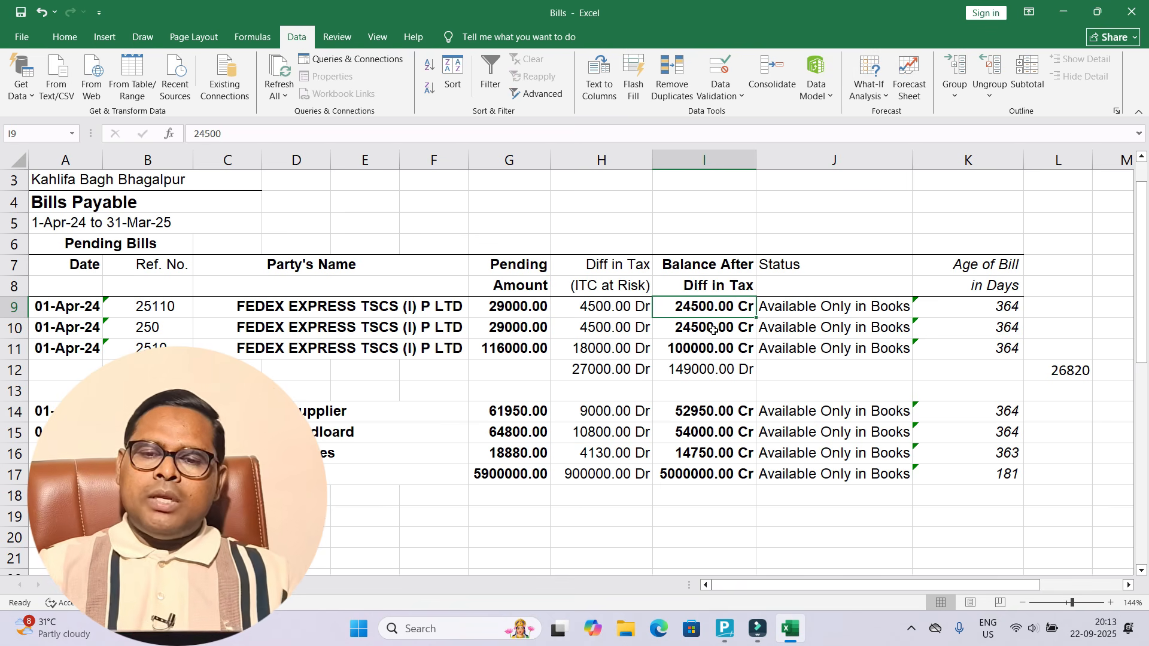
{"action": "mouse_move", "coordinate": [712, 366]}
{"action": "left_mouse_down"}
{"action": "mouse_move", "coordinate": [716, 250]}
{"action": "mouse_move", "coordinate": [717, 367]}
{"action": "left_mouse_up"}
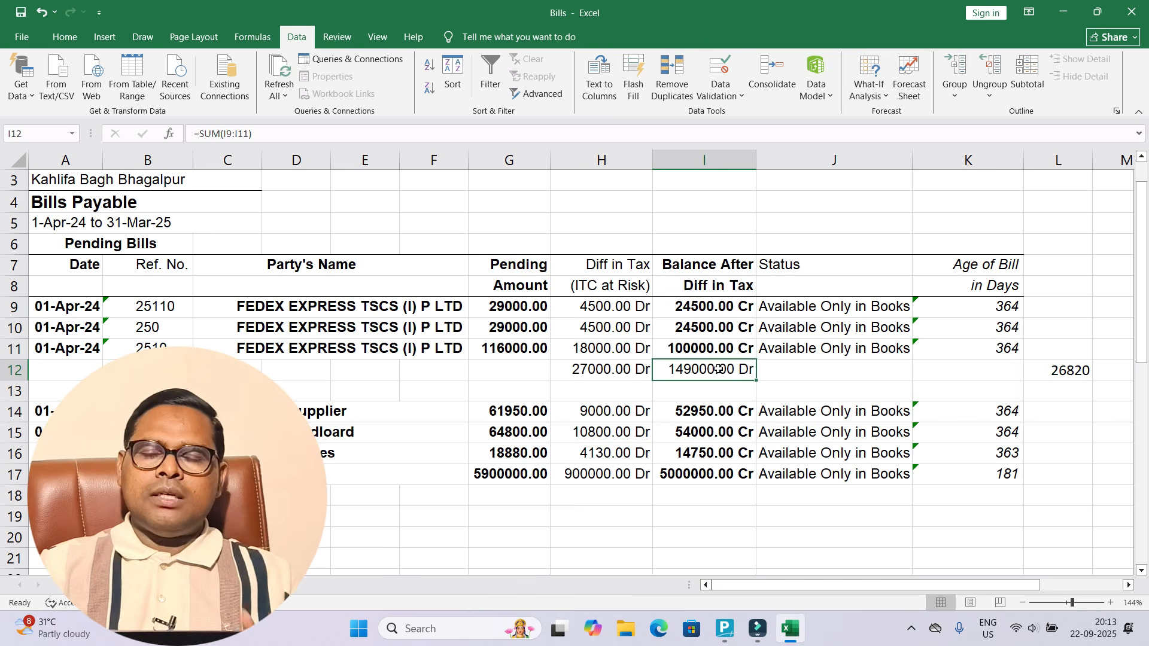
Step: Enter a taxable value of 100 in M11 and tax of 18 in M12, and total them with SUM in M13
{"action": "left_click", "coordinate": [1113, 349]}
{"action": "type", "text": "100"}
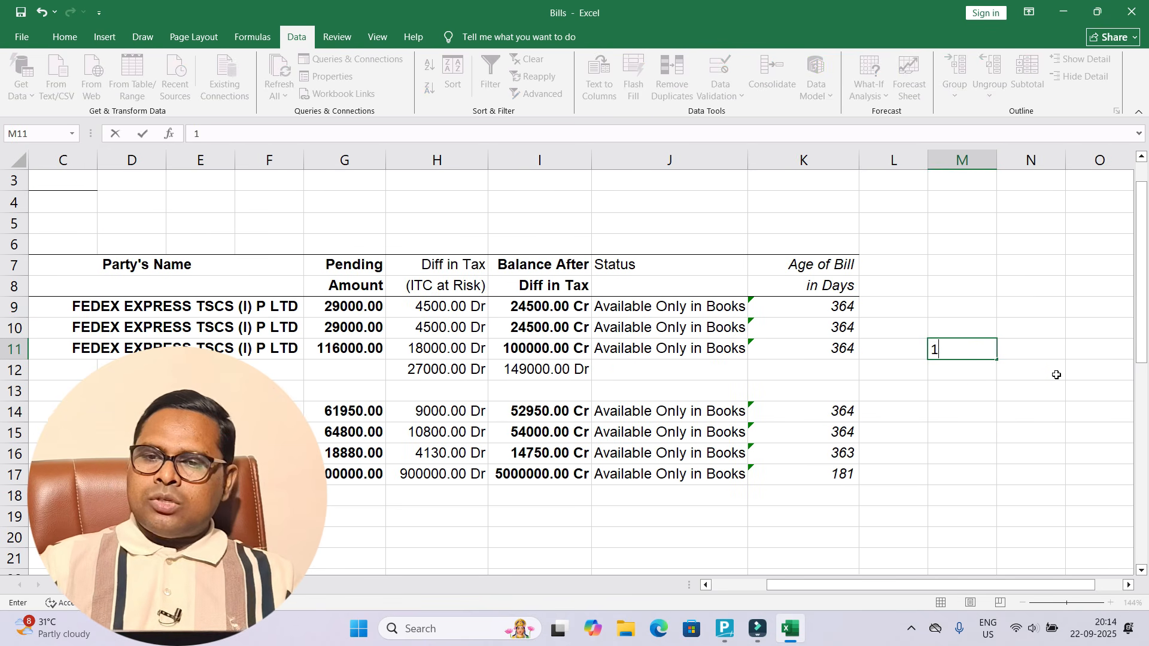
{"action": "key", "text": "Return"}
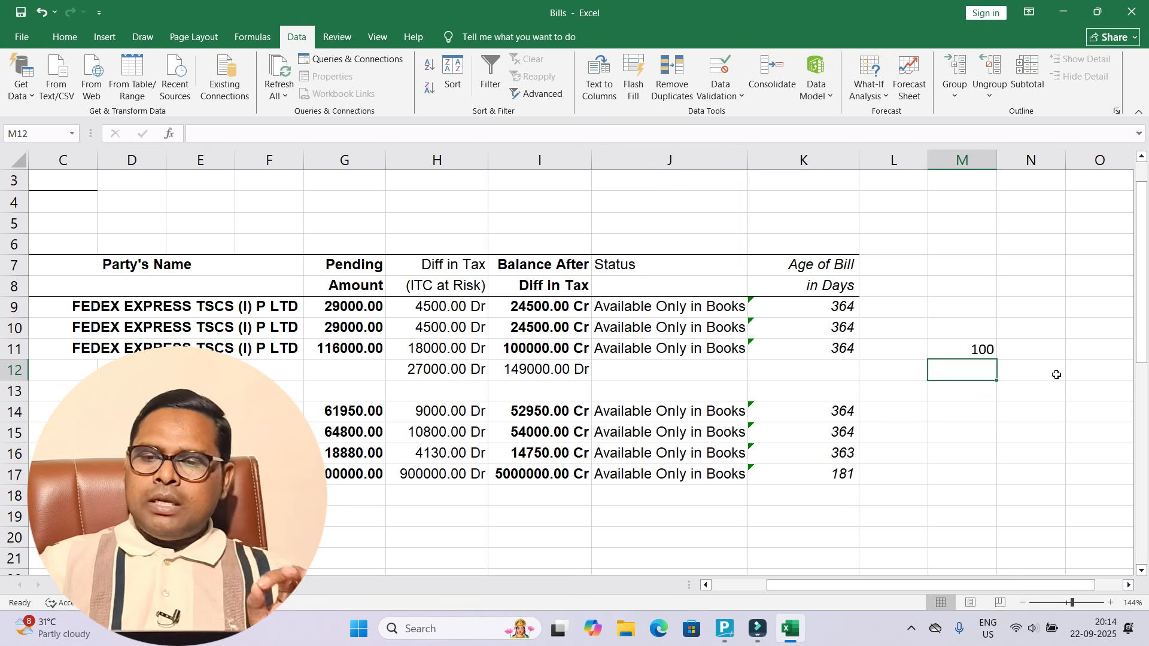
{"action": "type", "text": "18"}
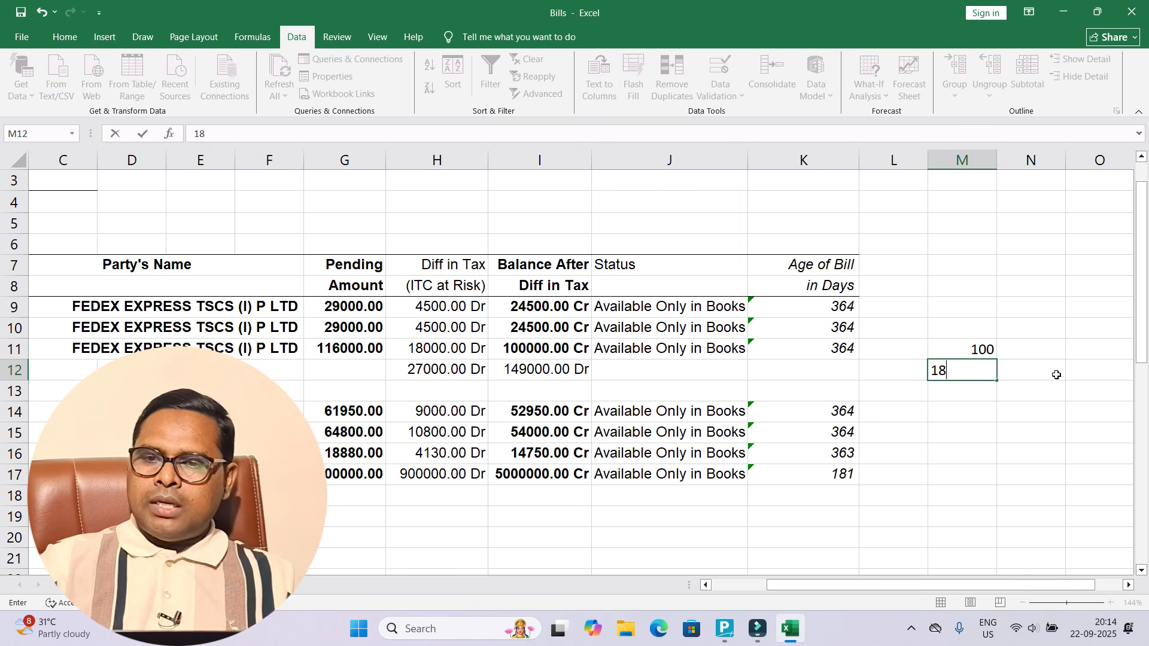
{"action": "key", "text": "Return"}
{"action": "key", "text": "alt+equal"}
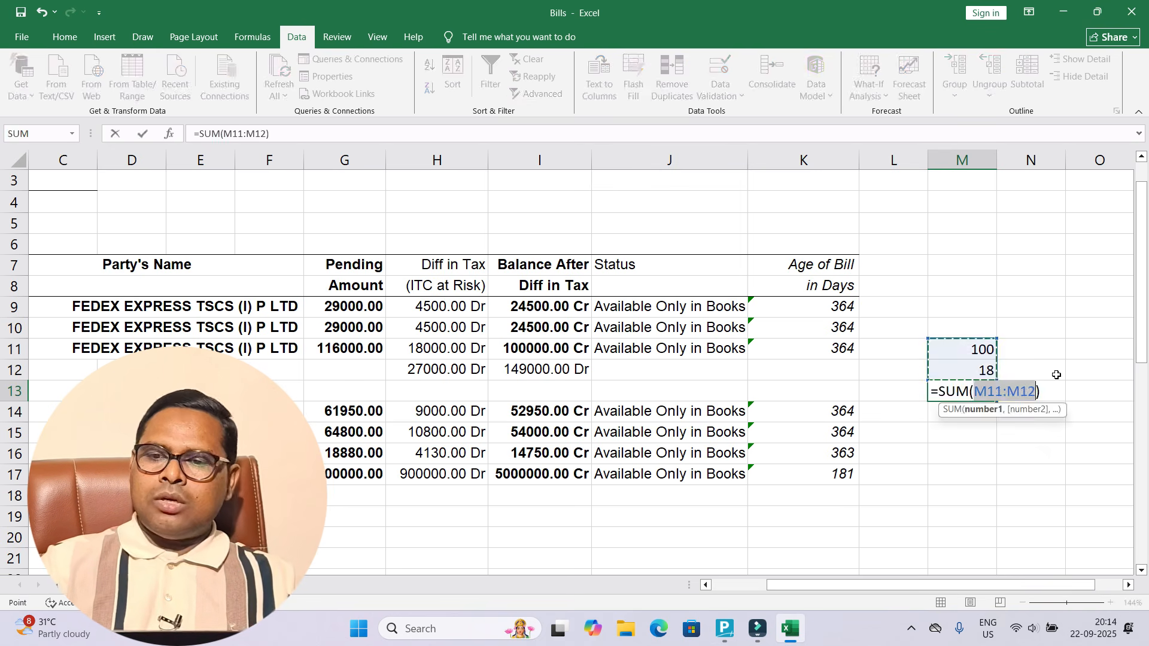
{"action": "key", "text": "Return"}
Step: Enter 18 in N13 beside the 118 total and the FedEx ITC at risk total, 27000, in N14
{"action": "key", "text": "Up"}
{"action": "key", "text": "Up"}
{"action": "key", "text": "Up"}
{"action": "key", "text": "Right"}
{"action": "type", "text": "1"}
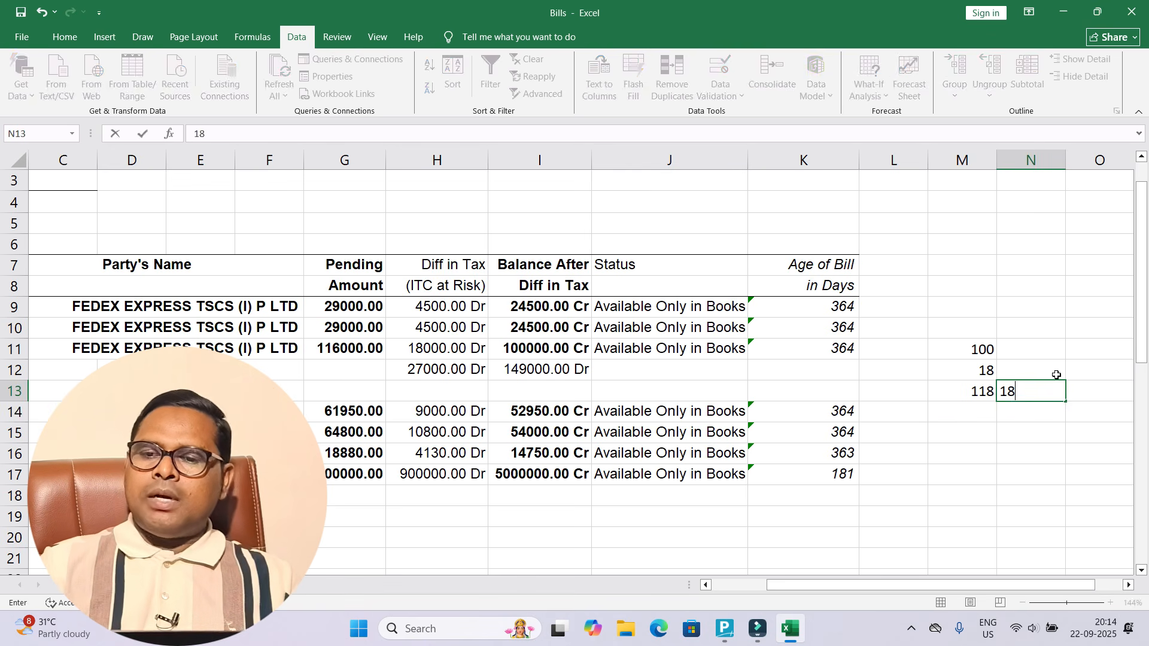
{"action": "type", "text": "8"}
{"action": "key", "text": "Return"}
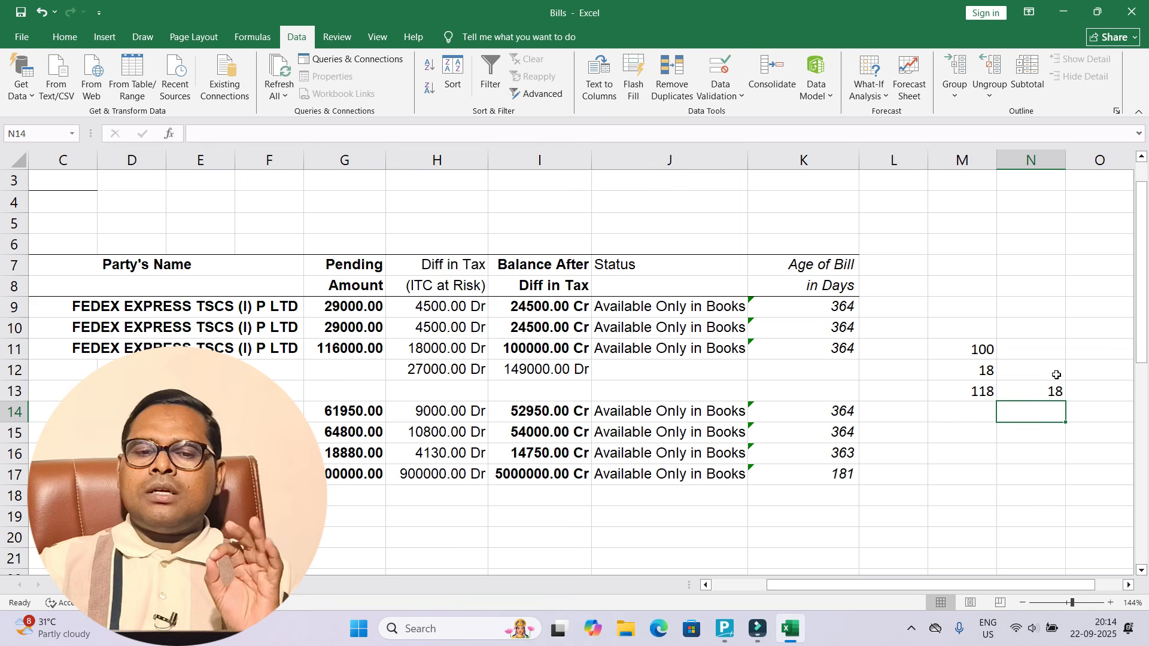
{"action": "left_click", "coordinate": [422, 375]}
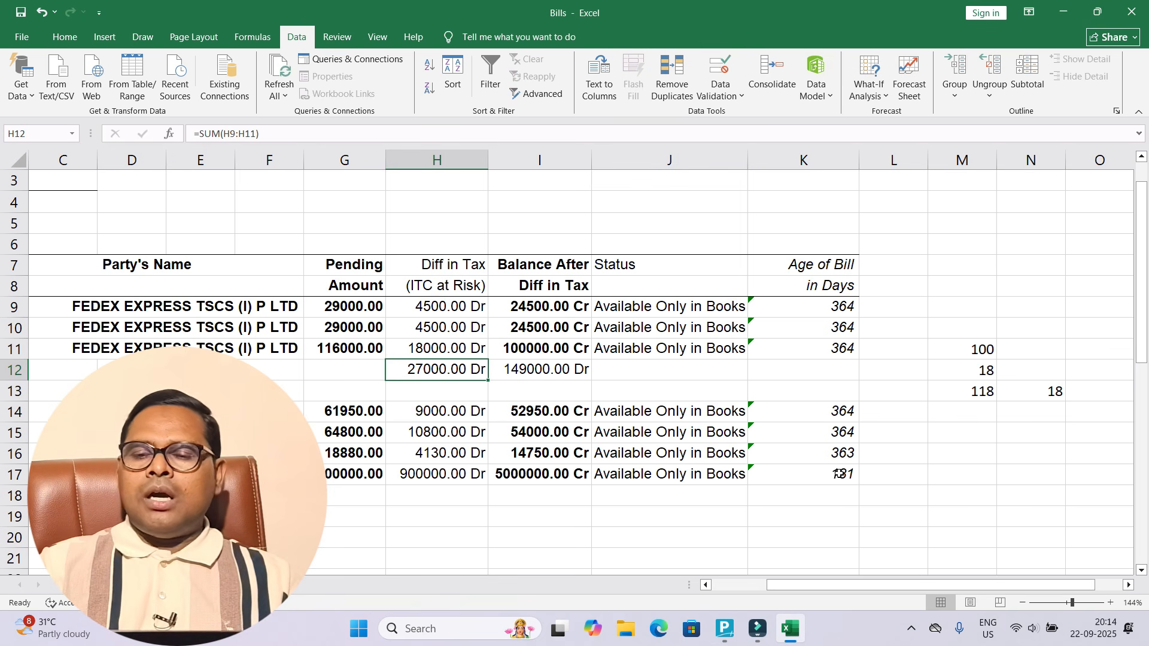
{"action": "left_click", "coordinate": [1039, 418]}
{"action": "type", "text": "27000"}
{"action": "key", "text": "Left"}
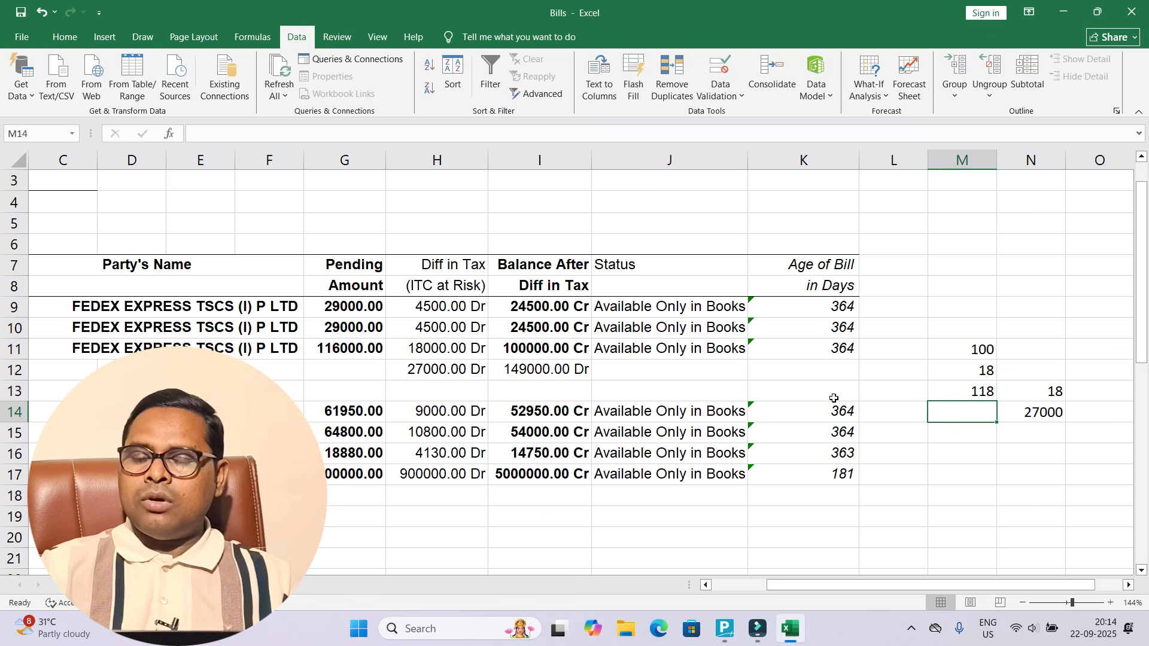
Step: Calculate the tax-inclusive bill value in M14 with the formula =(M13*N14)/N13
{"action": "left_click", "coordinate": [979, 413]}
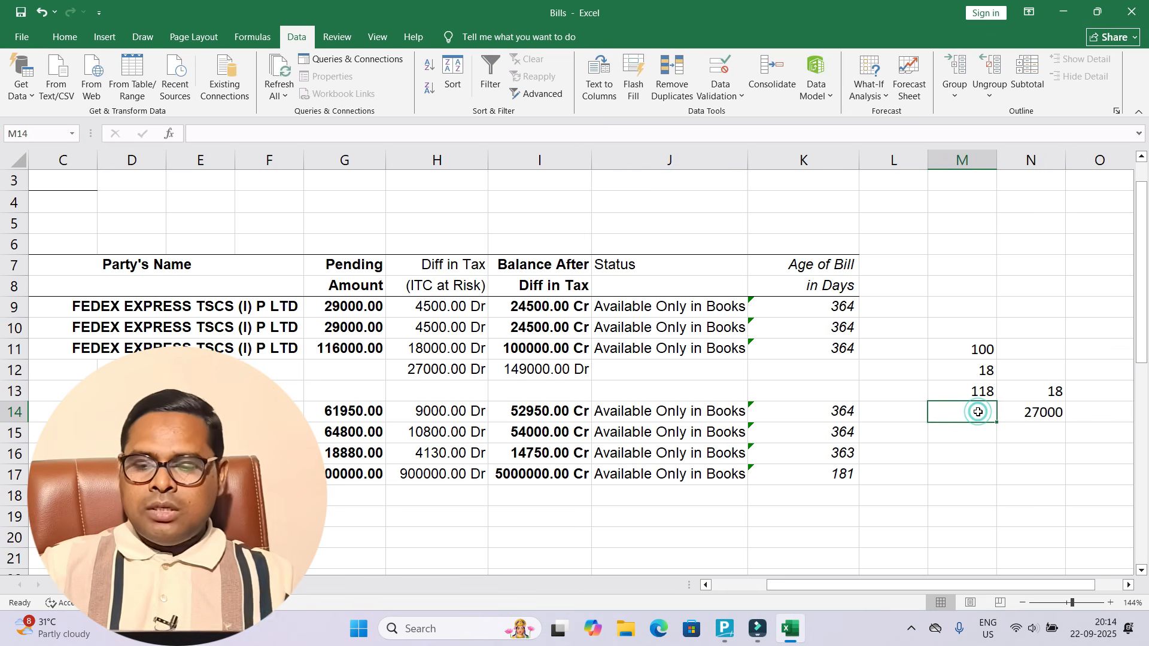
{"action": "type", "text": "?"}
{"action": "key", "text": "Return"}
{"action": "left_click", "coordinate": [978, 412]}
{"action": "type", "text": "="}
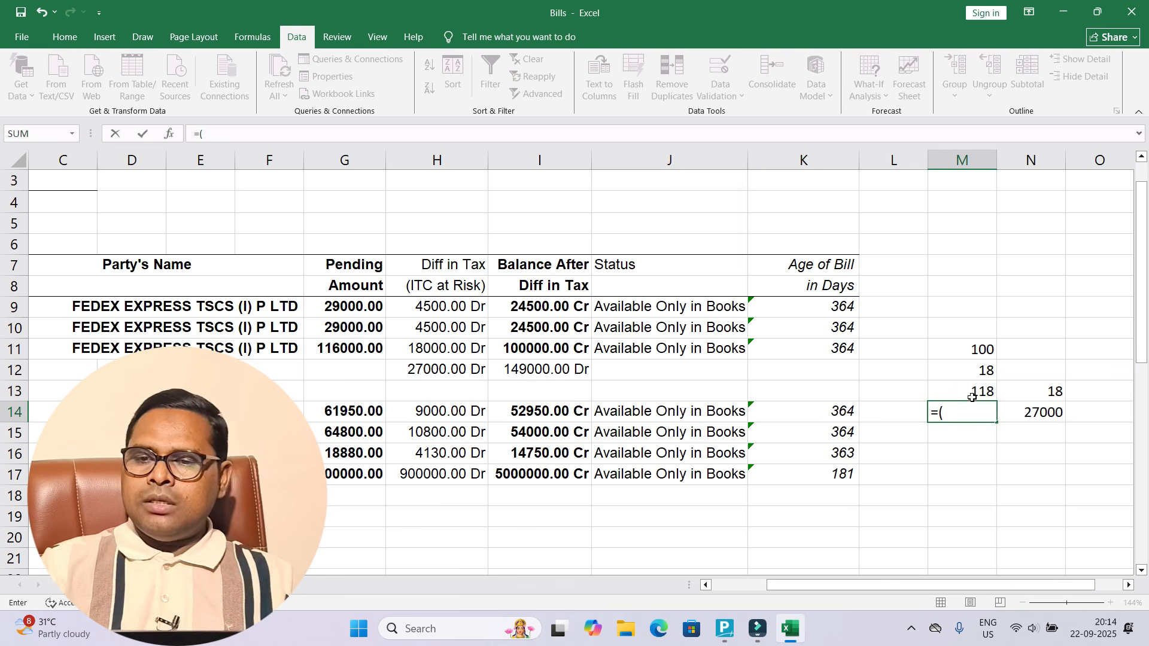
{"action": "type", "text": "("}
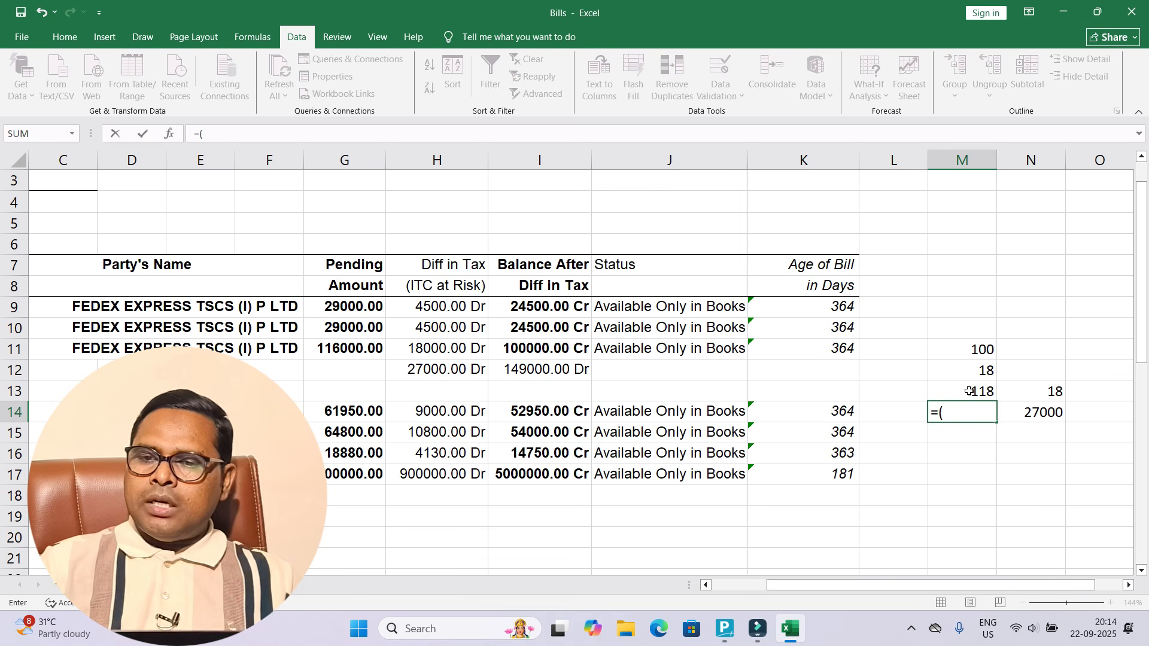
{"action": "left_click", "coordinate": [969, 391]}
{"action": "type", "text": "*"}
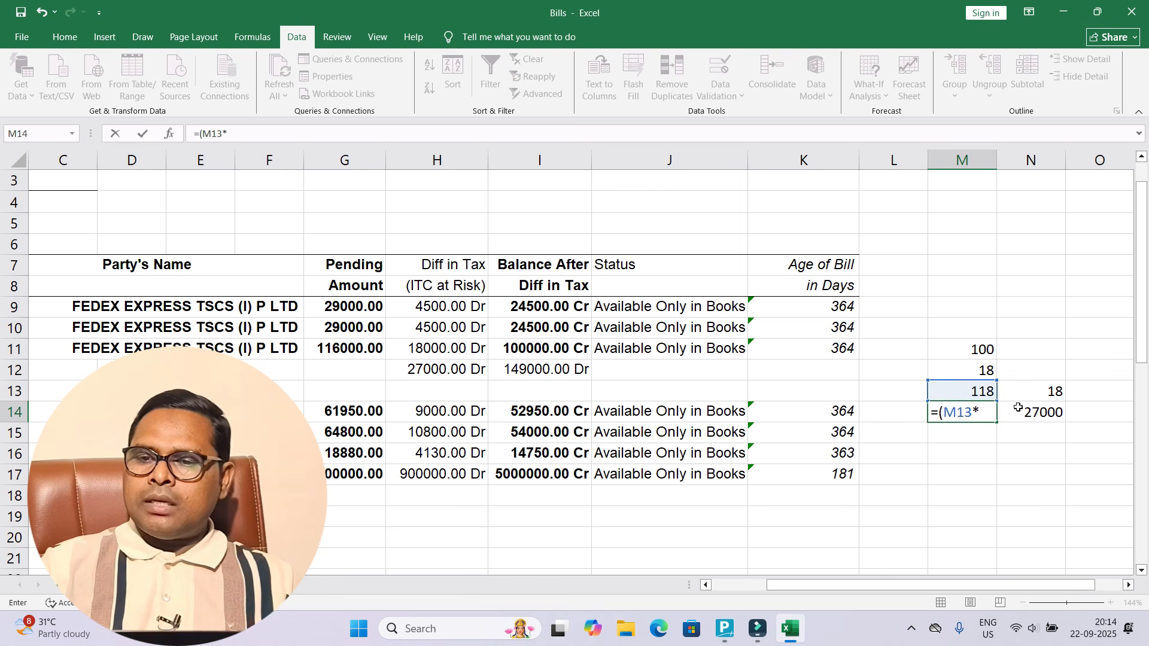
{"action": "left_click", "coordinate": [1019, 409]}
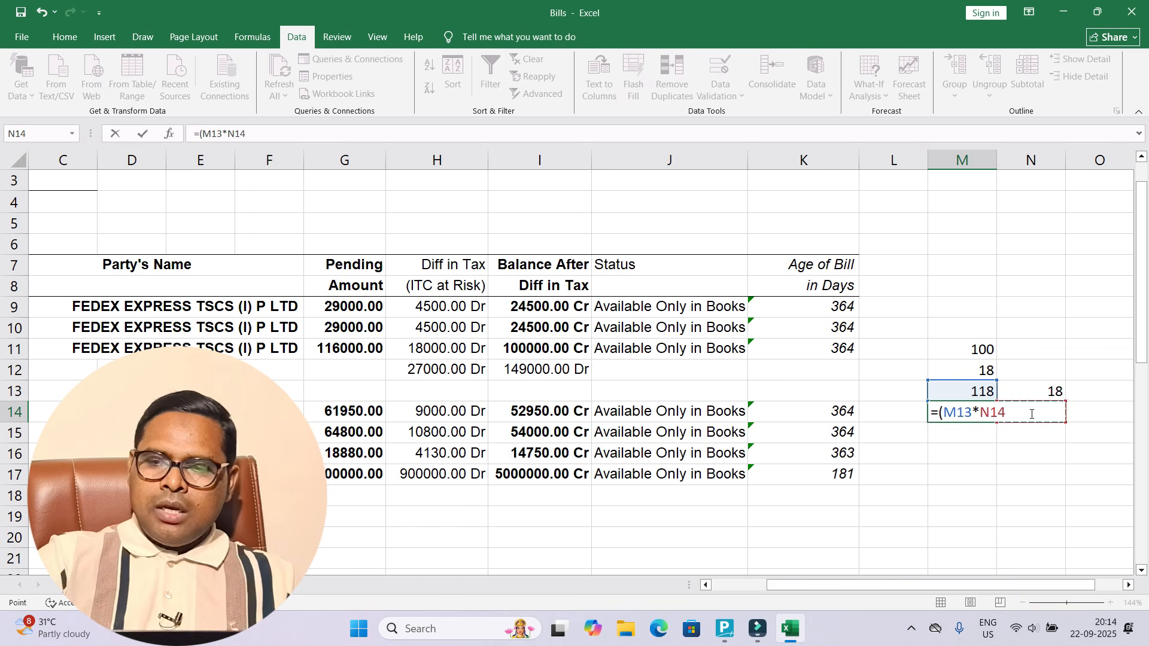
{"action": "type", "text": ")"}
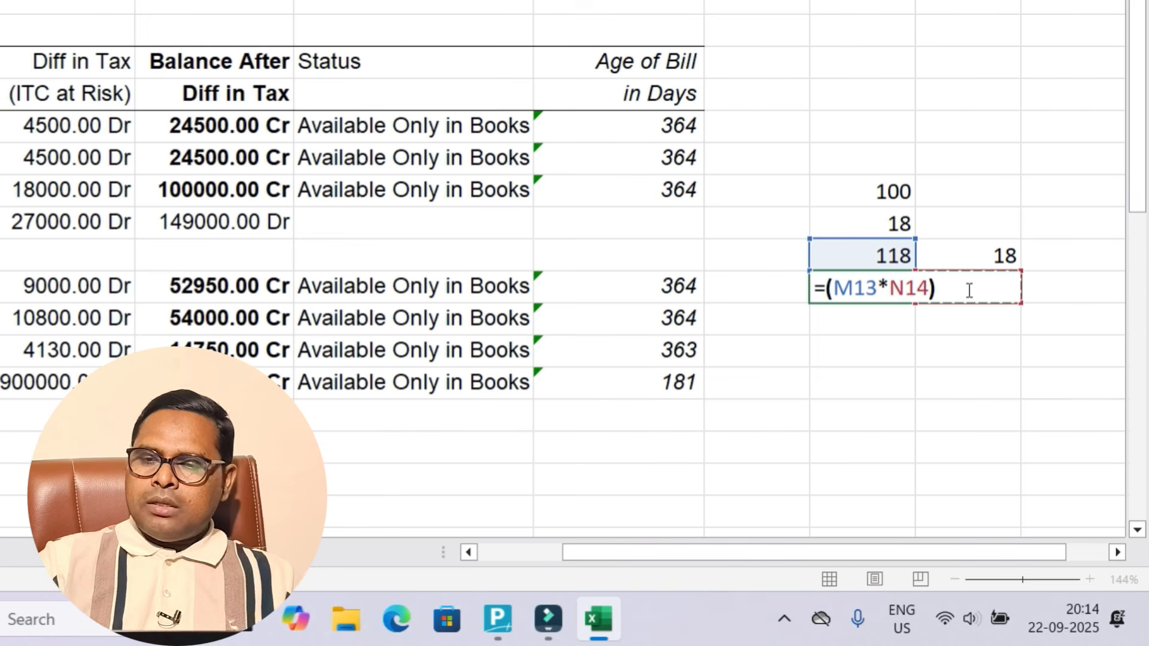
{"action": "type", "text": "/"}
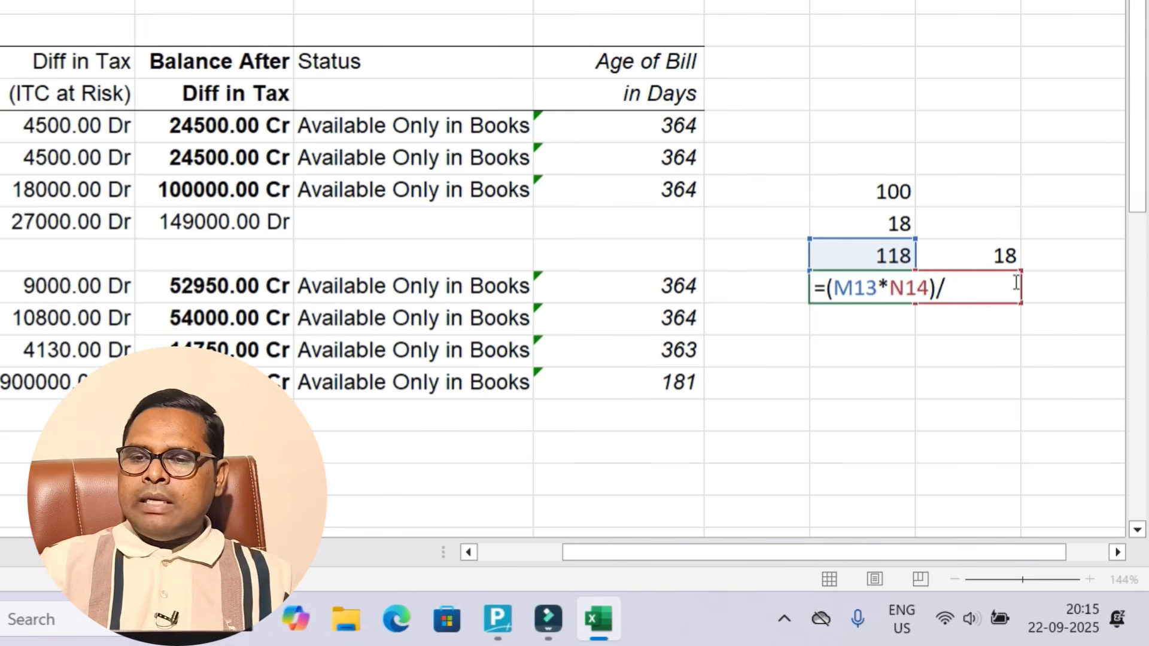
{"action": "left_click", "coordinate": [999, 251]}
{"action": "key", "text": "Return"}
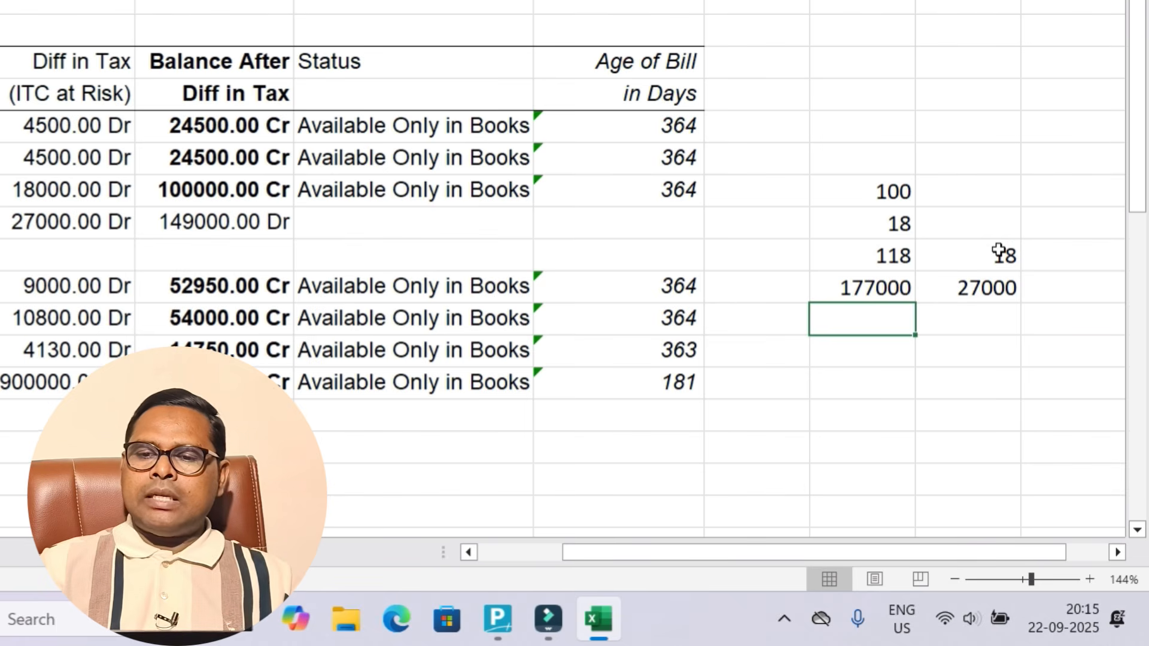
{"action": "left_click", "coordinate": [883, 291]}
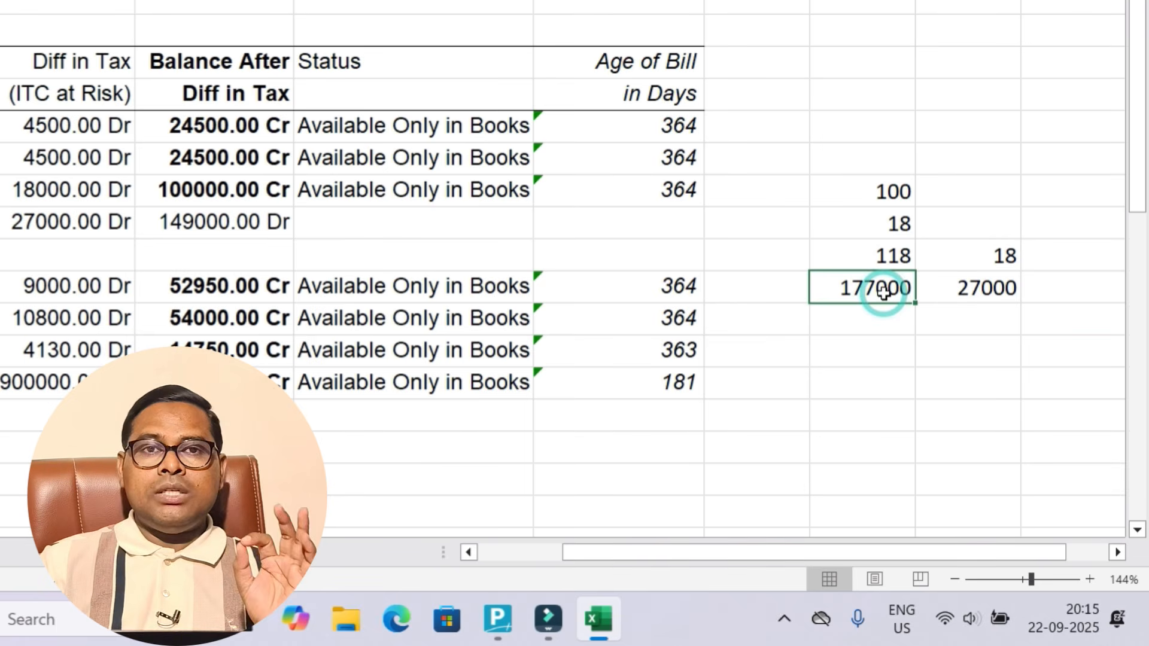
Step: Calculate the taxable value in M16 by subtracting the tax in N14 from the gross amount in M14
{"action": "left_click", "coordinate": [869, 351]}
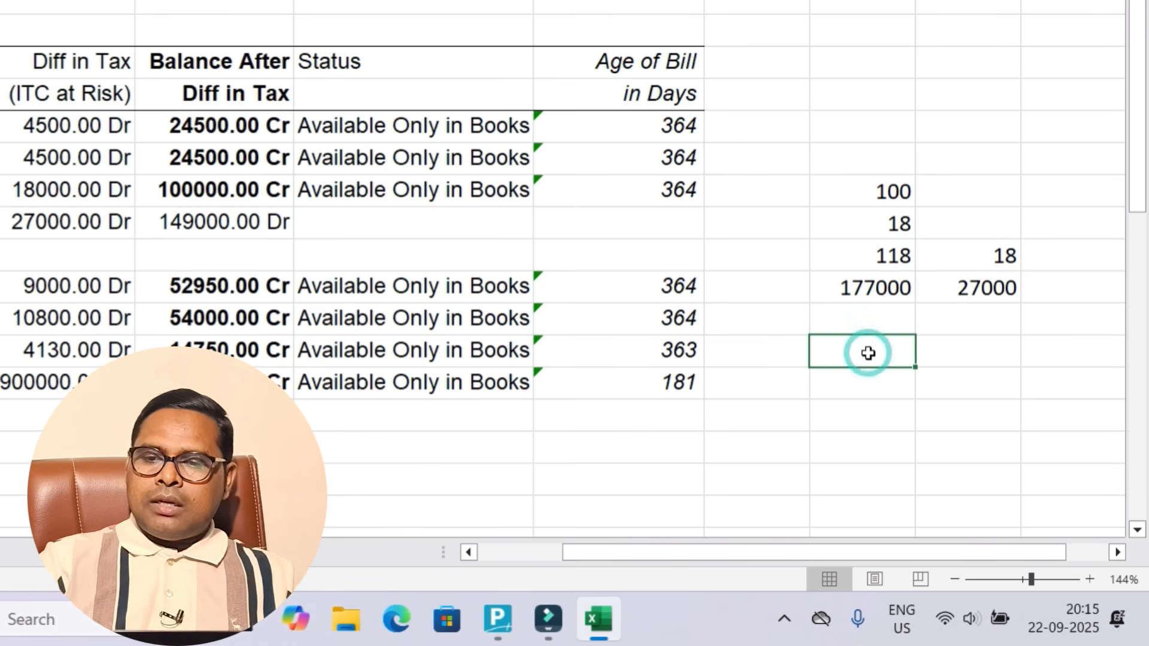
{"action": "type", "text": "="}
{"action": "left_click", "coordinate": [867, 289]}
{"action": "type", "text": "-"}
{"action": "left_click", "coordinate": [962, 288]}
{"action": "key", "text": "Return"}
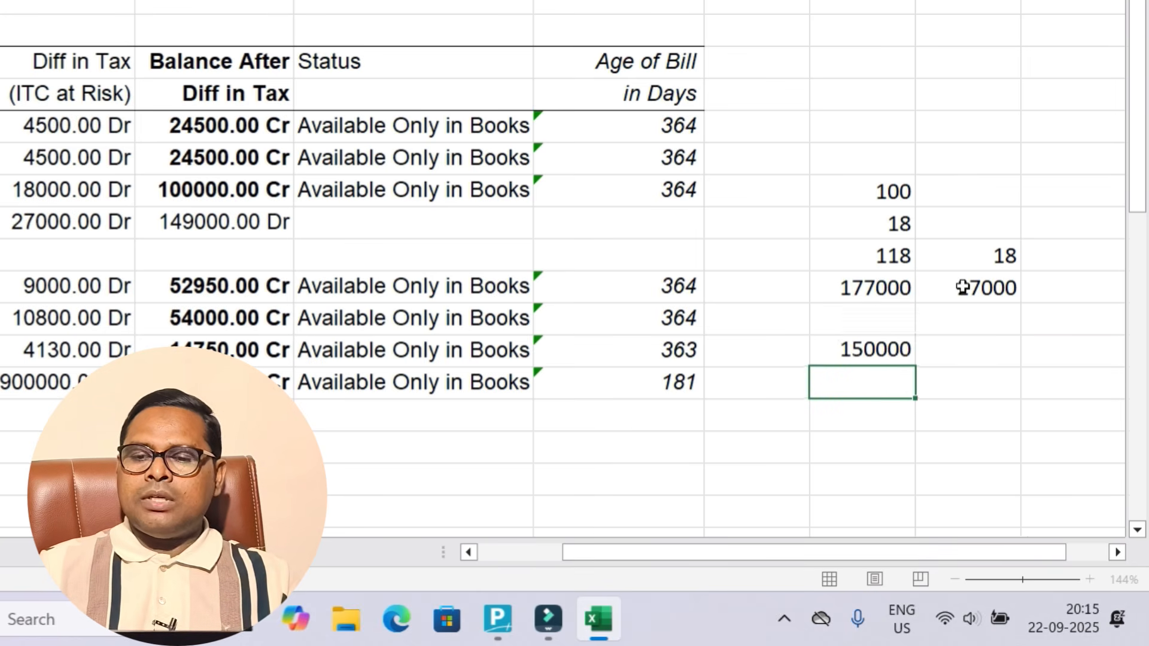
{"action": "left_click", "coordinate": [895, 351]}
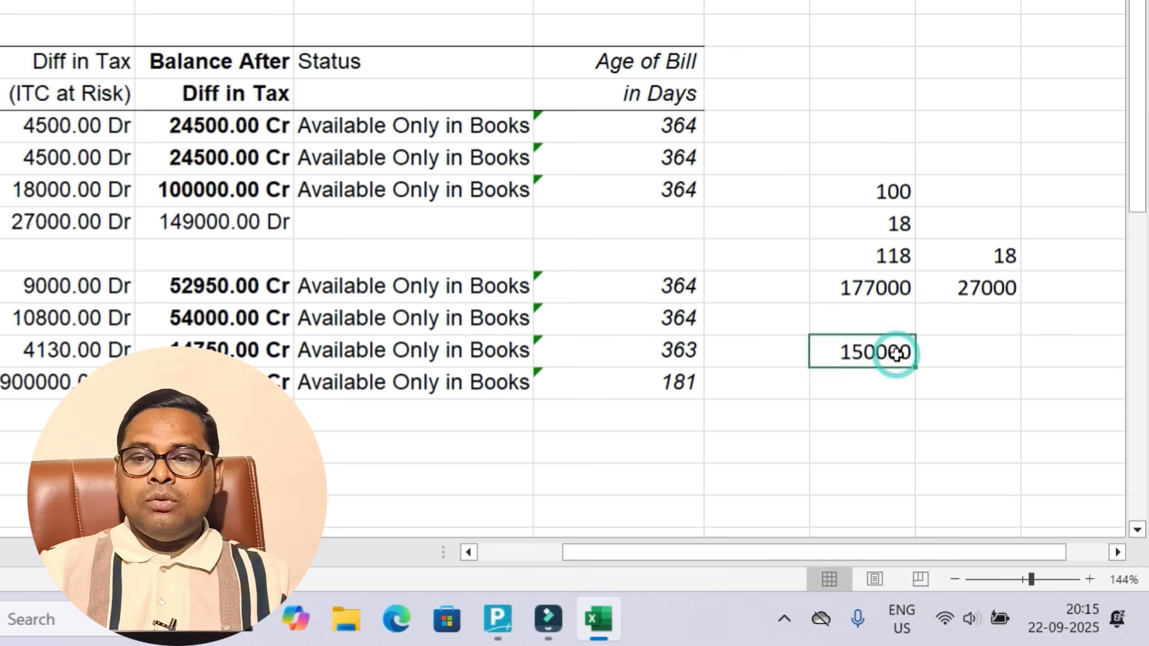
Step: Calculate 18% tax on the taxable value in N16 with =M16*18/100 and compare it with the ITC at risk total in H12
{"action": "left_click", "coordinate": [983, 354]}
{"action": "type", "text": "="}
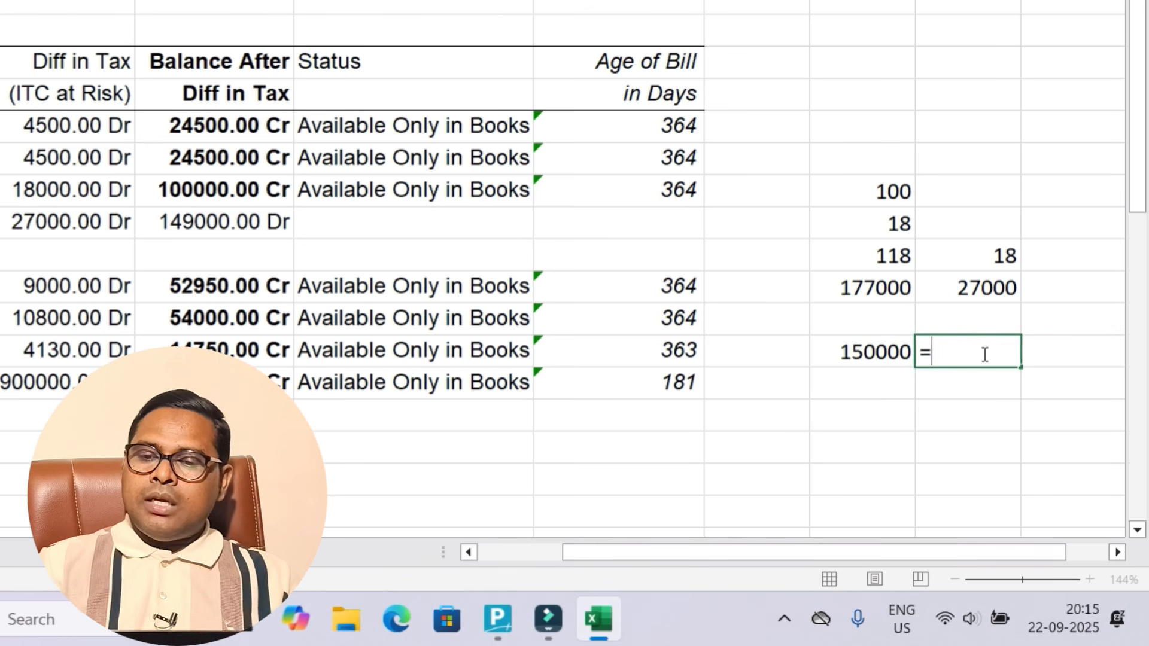
{"action": "left_click", "coordinate": [876, 359]}
{"action": "type", "text": "*18/100"}
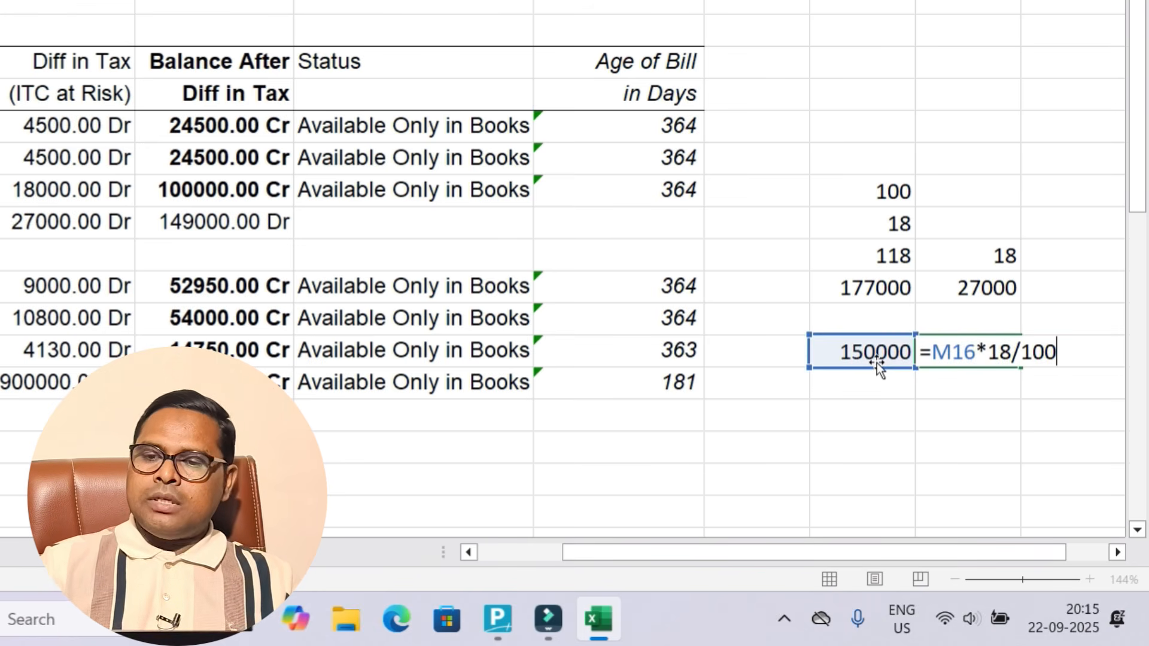
{"action": "key", "text": "Return"}
{"action": "left_click", "coordinate": [962, 347]}
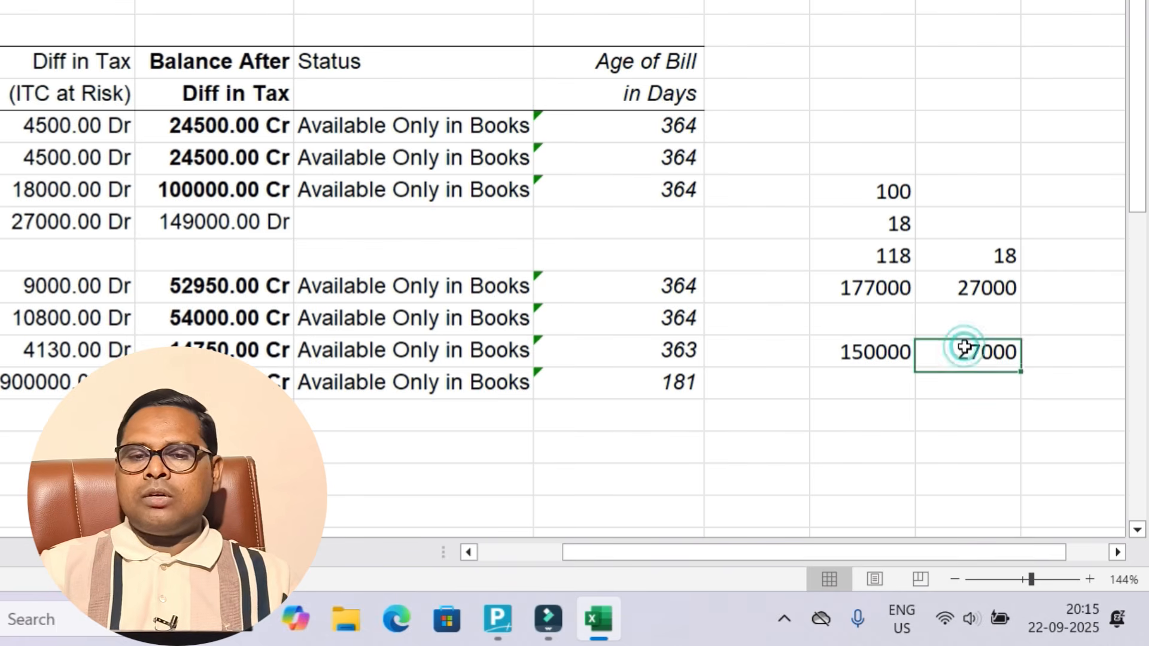
{"action": "left_click", "coordinate": [140, 242]}
{"action": "left_click", "coordinate": [84, 223]}
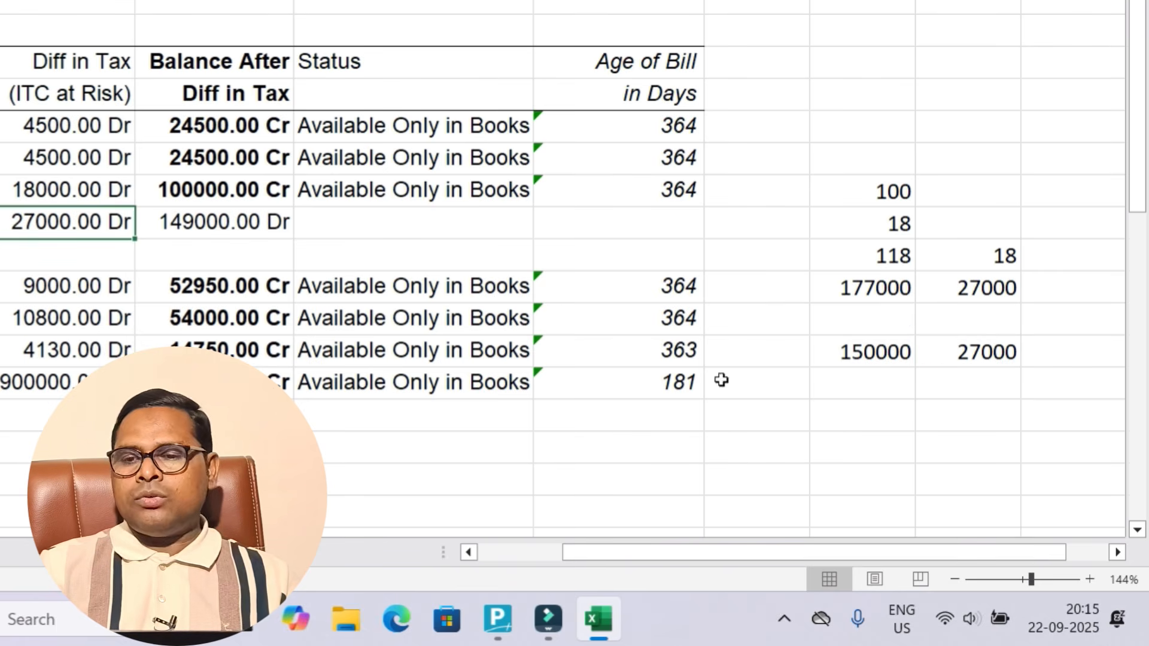
{"action": "left_click", "coordinate": [848, 355]}
Step: Switch to TallyPrime, leave the open purchase voucher and start a new journal voucher from Gateway of Tally
{"action": "key", "text": "alt+Tab"}
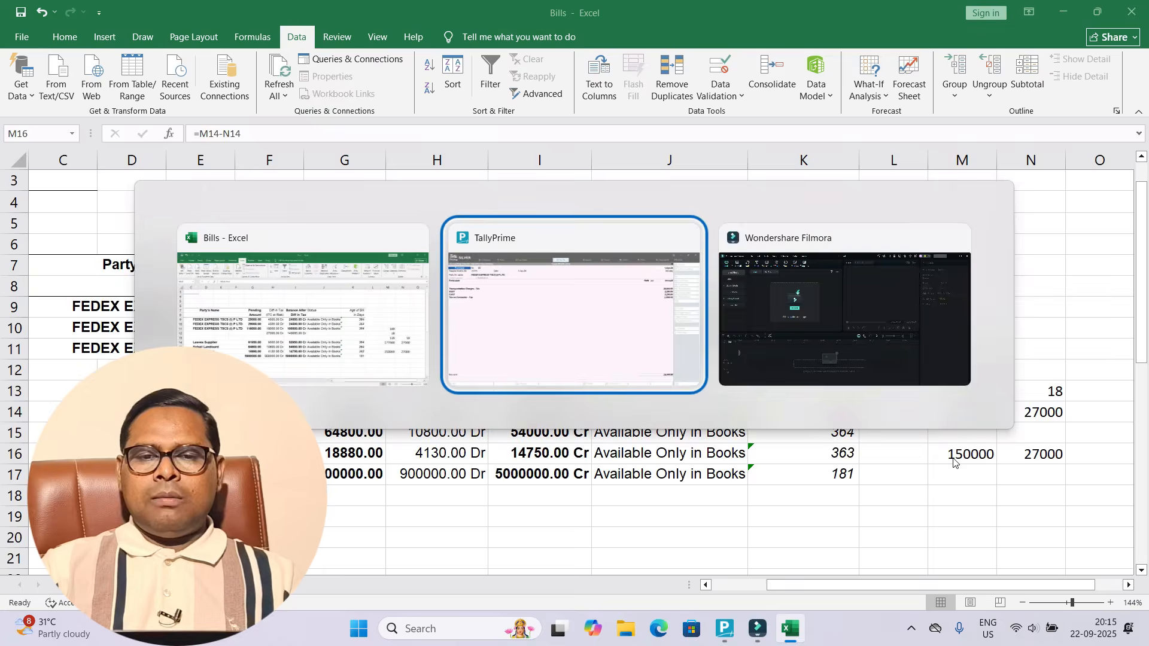
{"action": "key", "text": "Escape"}
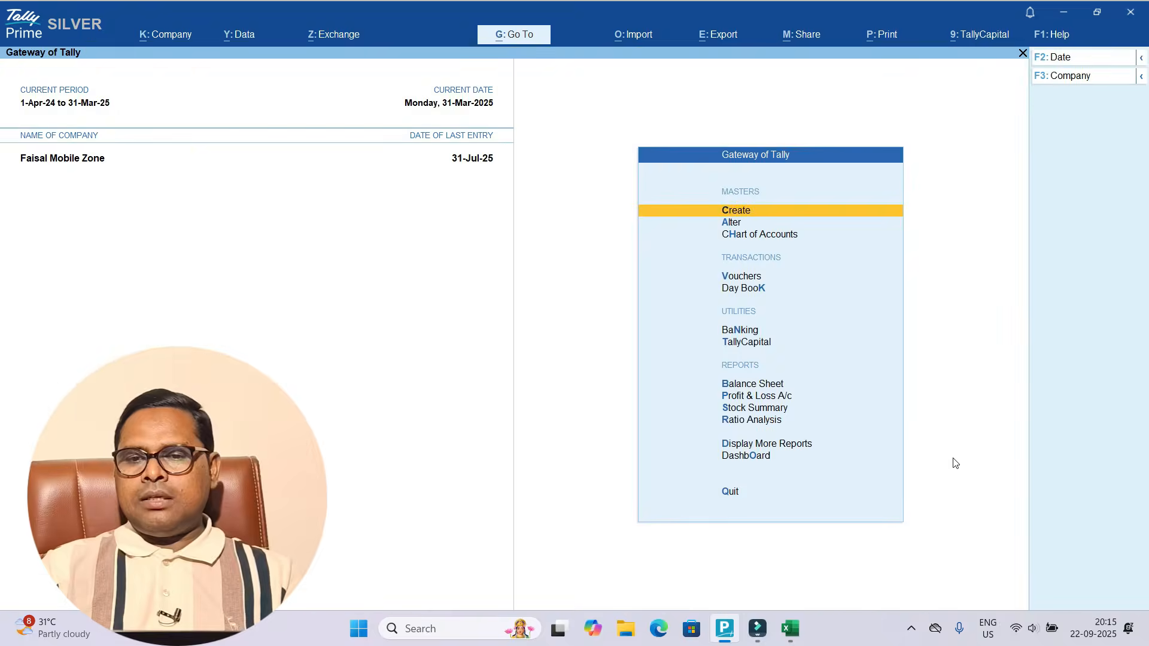
{"action": "key", "text": "v"}
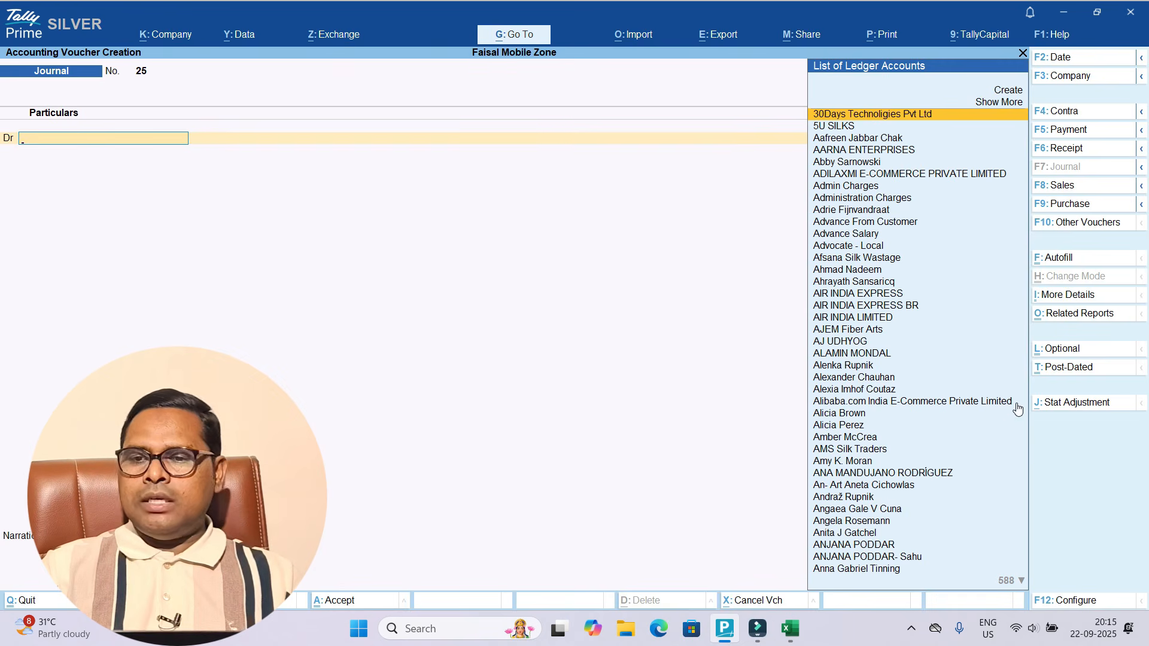
Step: Set the journal's GST stat adjustment to Reversal of Input Tax Credit with Non-Payment to the Supplier - Rule 37(2)
{"action": "left_click", "coordinate": [1049, 409]}
{"action": "key", "text": "Return"}
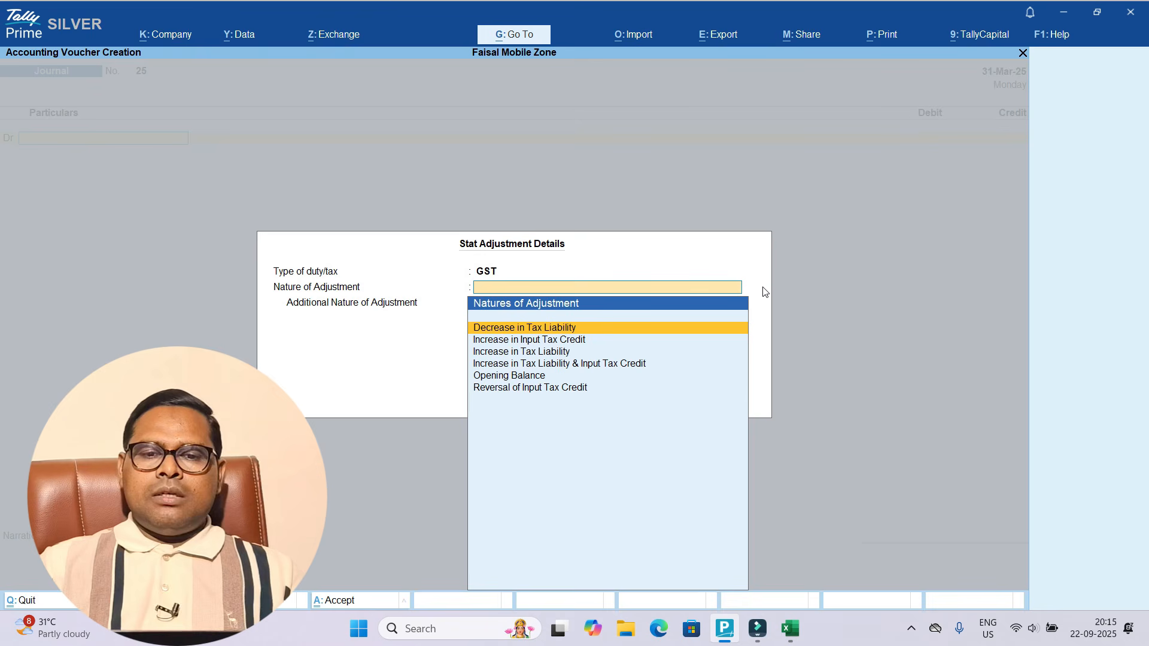
{"action": "key", "text": "Down"}
{"action": "key", "text": "Down"}
{"action": "key", "text": "Down"}
{"action": "key", "text": "Down"}
{"action": "key", "text": "Down"}
{"action": "key", "text": "Return"}
{"action": "key", "text": "Down"}
{"action": "key", "text": "Down"}
{"action": "key", "text": "Down"}
{"action": "key", "text": "Down"}
{"action": "key", "text": "Down"}
{"action": "key", "text": "Return"}
Step: Debit the ITC REVERSAL - 180 ledger with 27000
{"action": "type", "text": "ITC"}
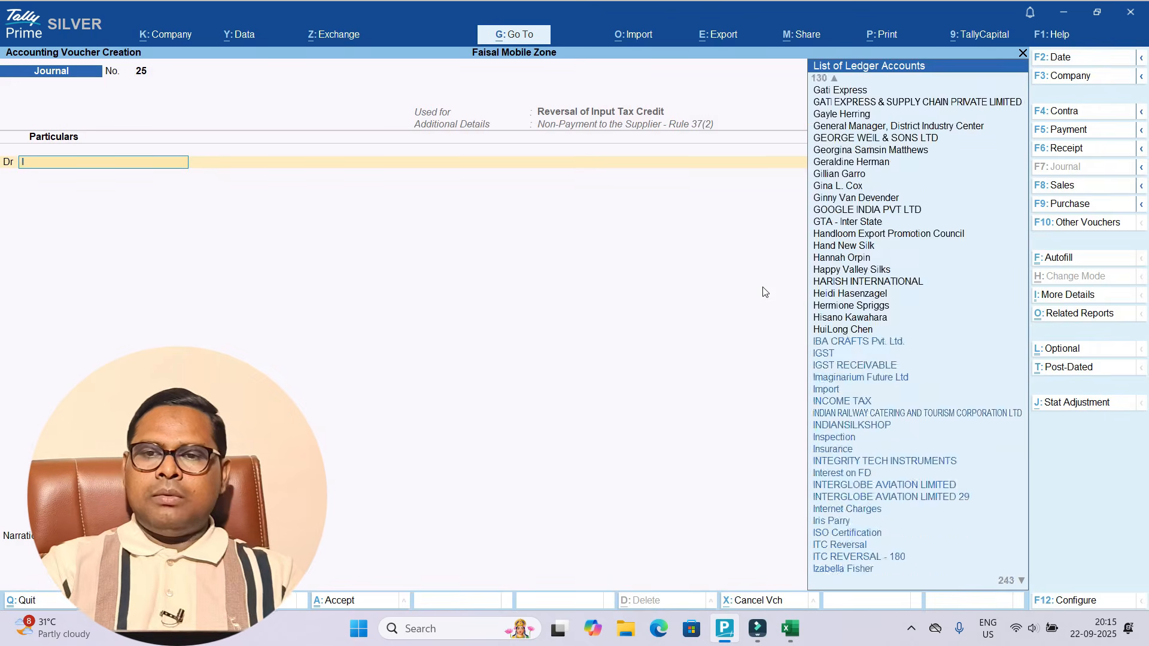
{"action": "key", "text": "Down"}
{"action": "key", "text": "Down"}
{"action": "key", "text": "Return"}
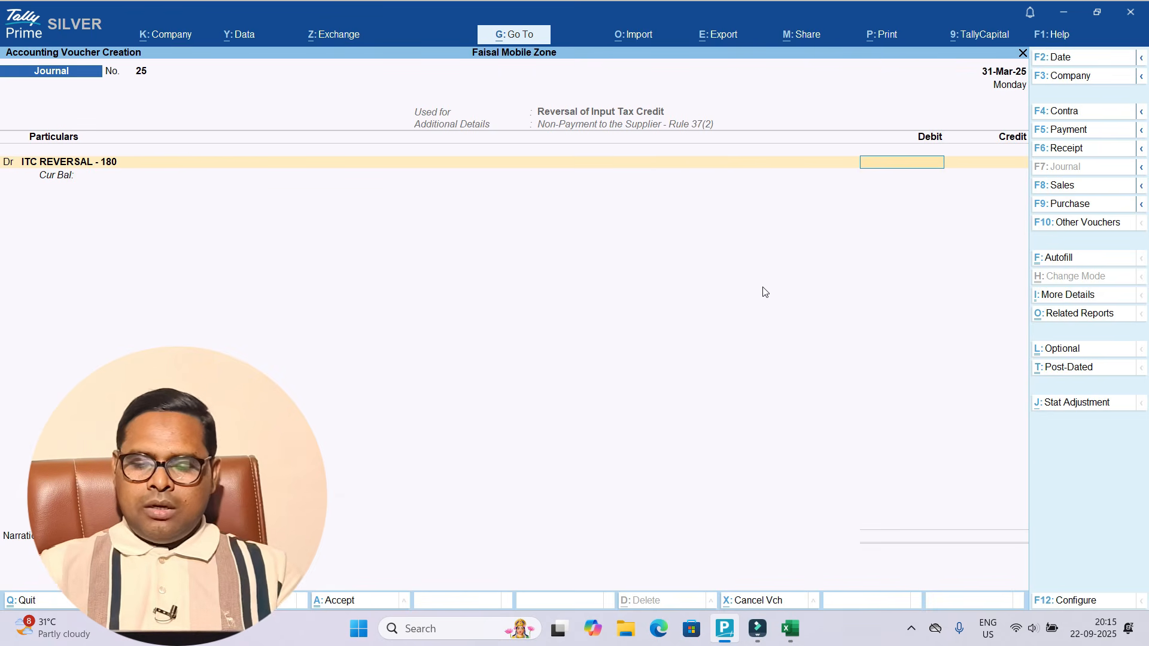
{"action": "type", "text": "27000"}
{"action": "key", "text": "Return"}
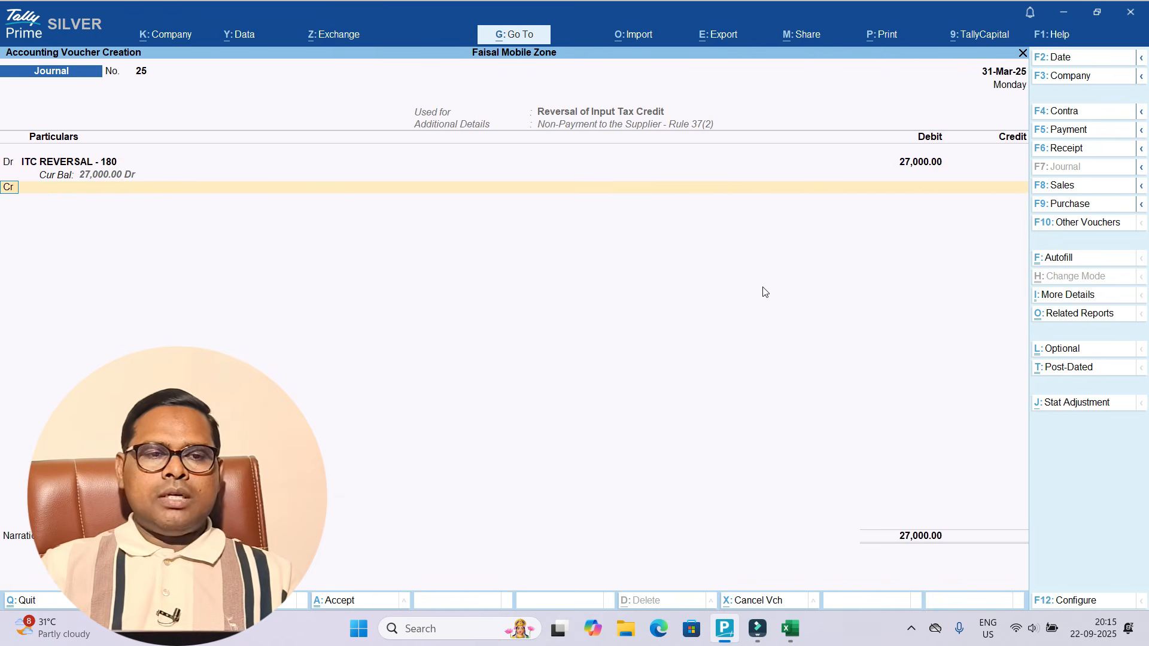
Step: Add SGST as the credit ledger with a 9% rate and the 150000 taxable value calculated in Excel
{"action": "type", "text": "SGST"}
{"action": "key", "text": "Return"}
{"action": "key", "text": "Return"}
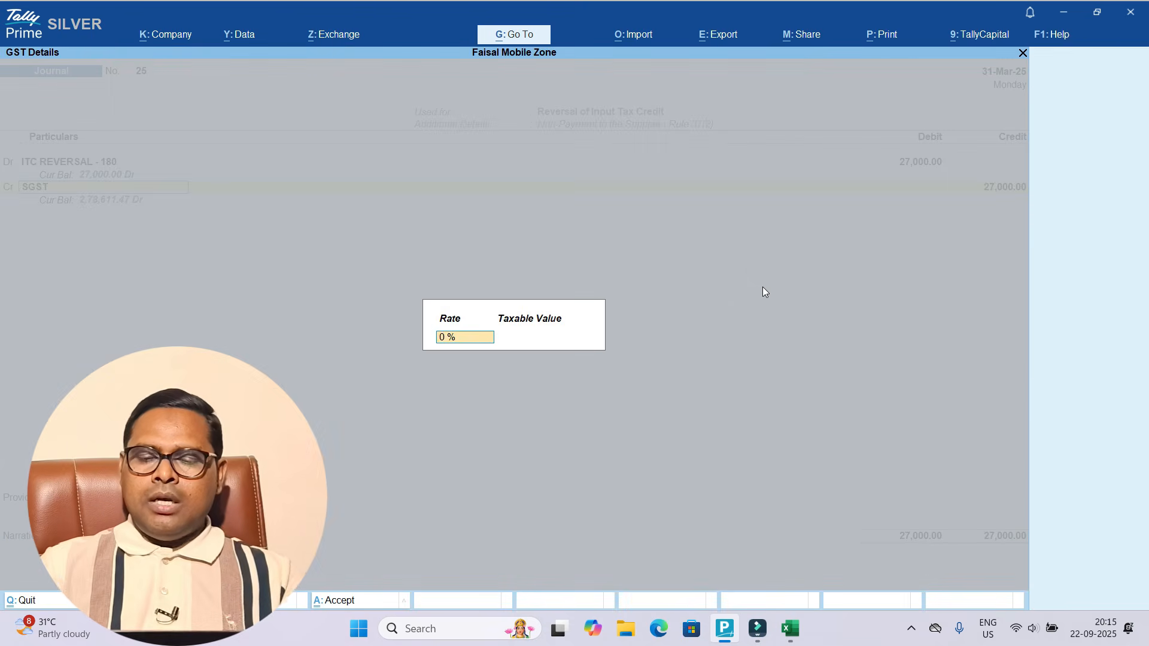
{"action": "type", "text": "9"}
{"action": "key", "text": "Return"}
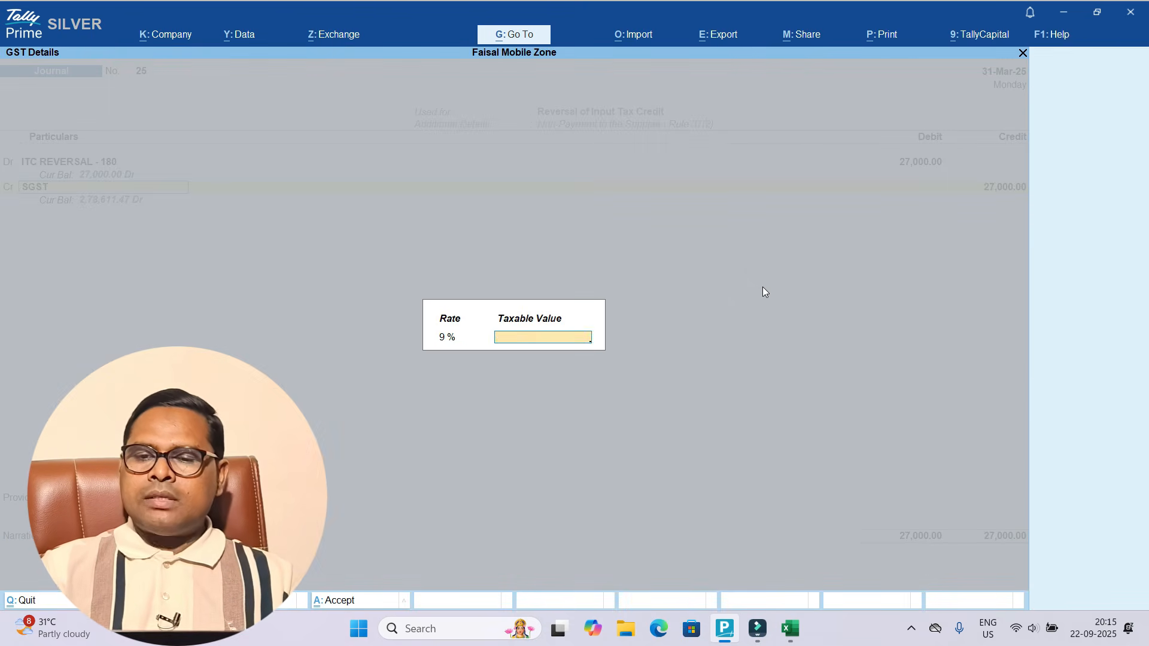
{"action": "key", "text": "alt+Tab"}
{"action": "key", "text": "alt+Tab"}
{"action": "type", "text": "150"}
{"action": "key", "text": "Return"}
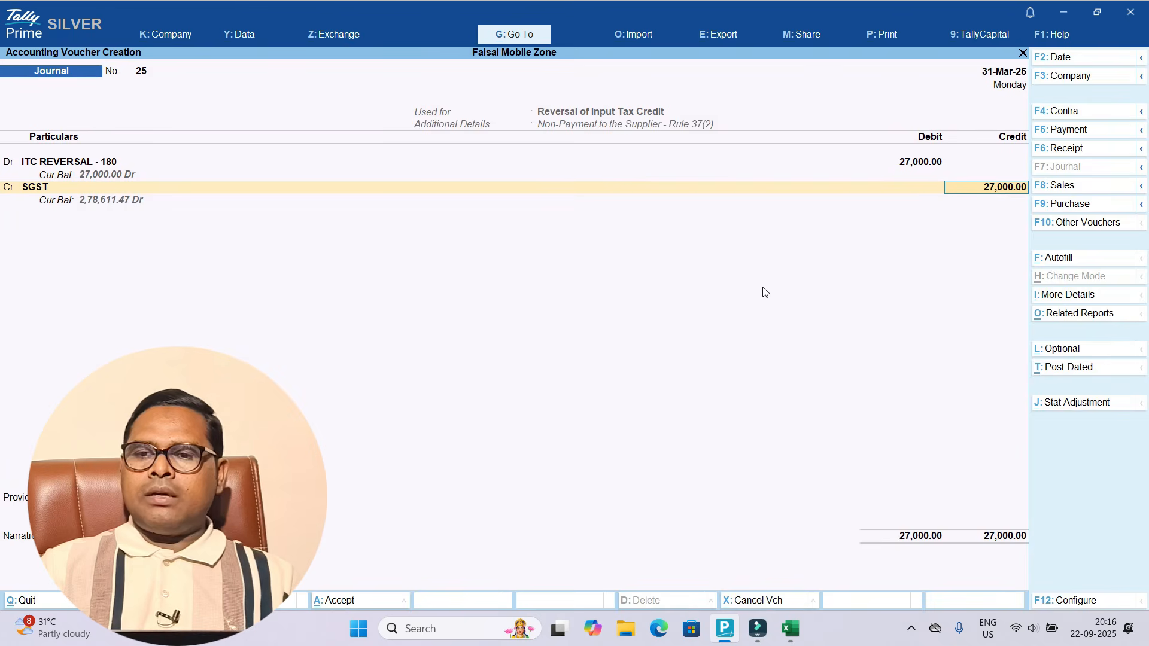
Step: Switch to the Bills workbook in Excel and halve the tax in N16 with the formula =N16/2 in cell O16
{"action": "key", "text": "alt+Tab"}
{"action": "key", "text": "Right"}
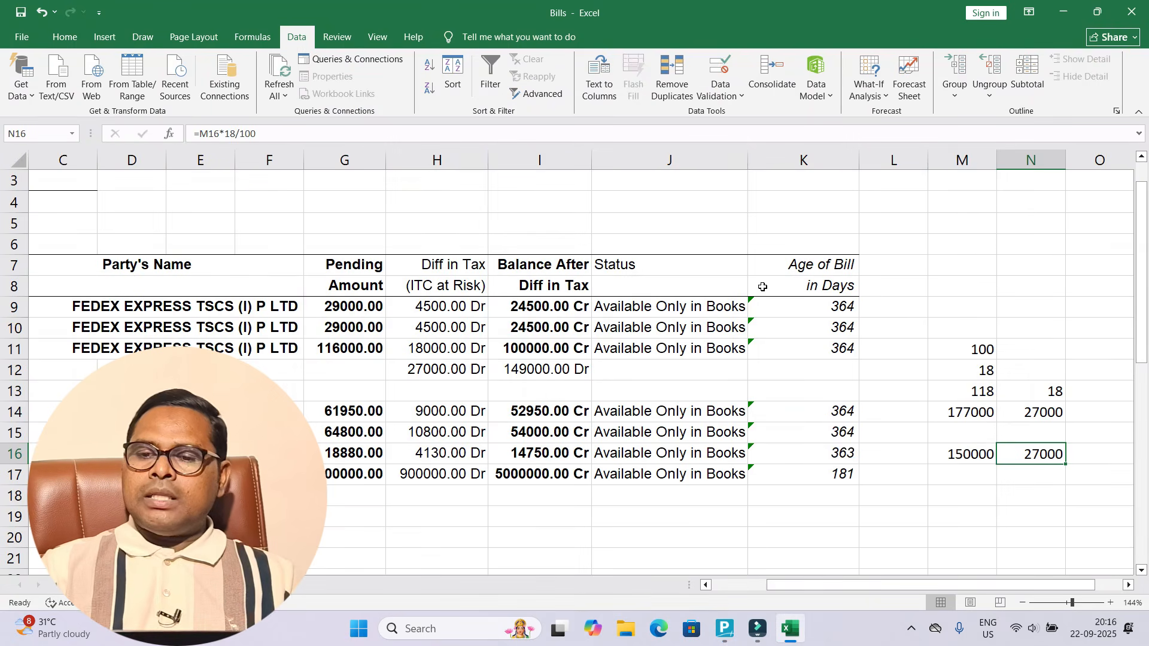
{"action": "key", "text": "Right"}
{"action": "type", "text": "="}
{"action": "key", "text": "Left"}
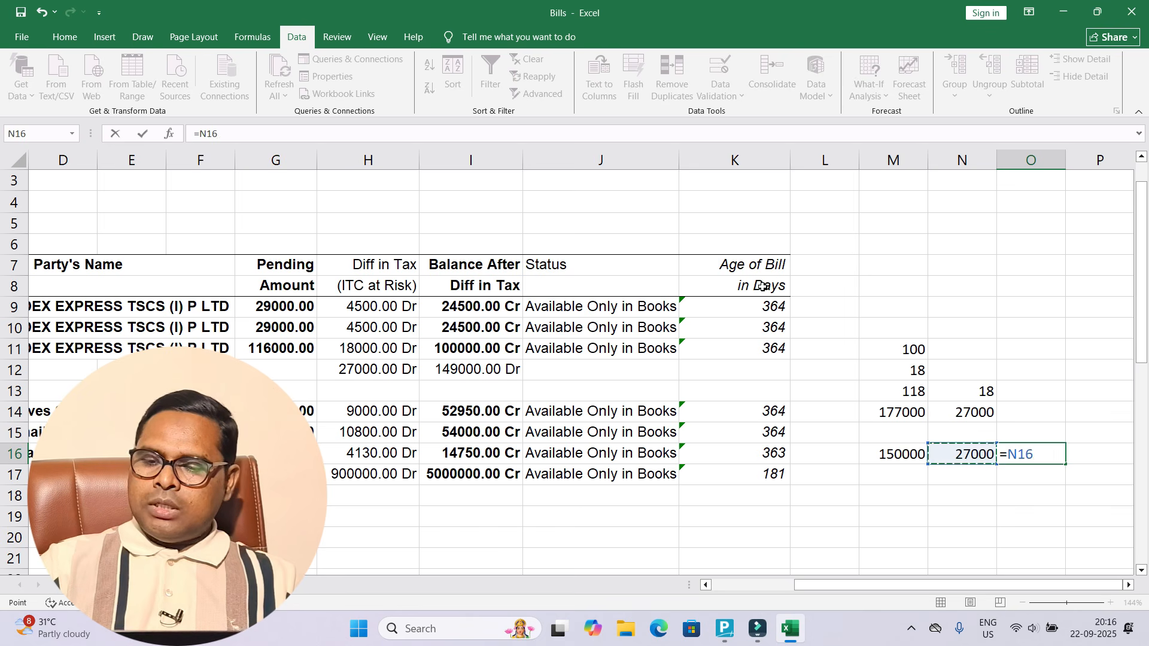
{"action": "type", "text": "/2"}
{"action": "key", "text": "Return"}
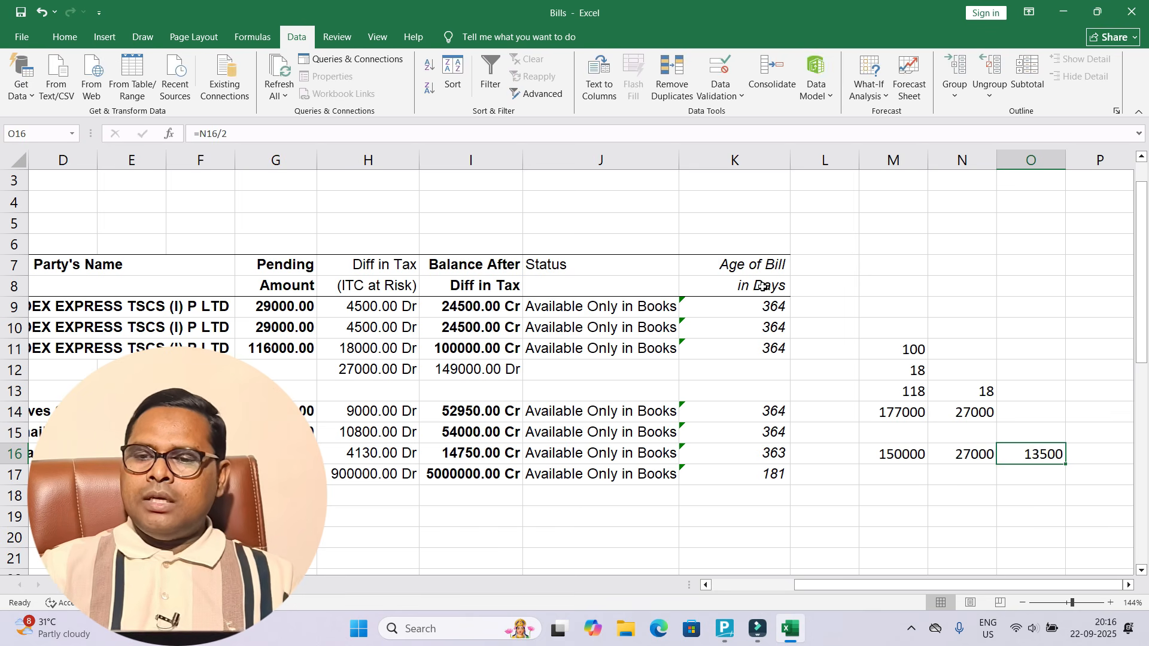
Step: Return to TallyPrime and set the SGST credit amount to 13500
{"action": "key", "text": "alt+Tab"}
{"action": "type", "text": "13500"}
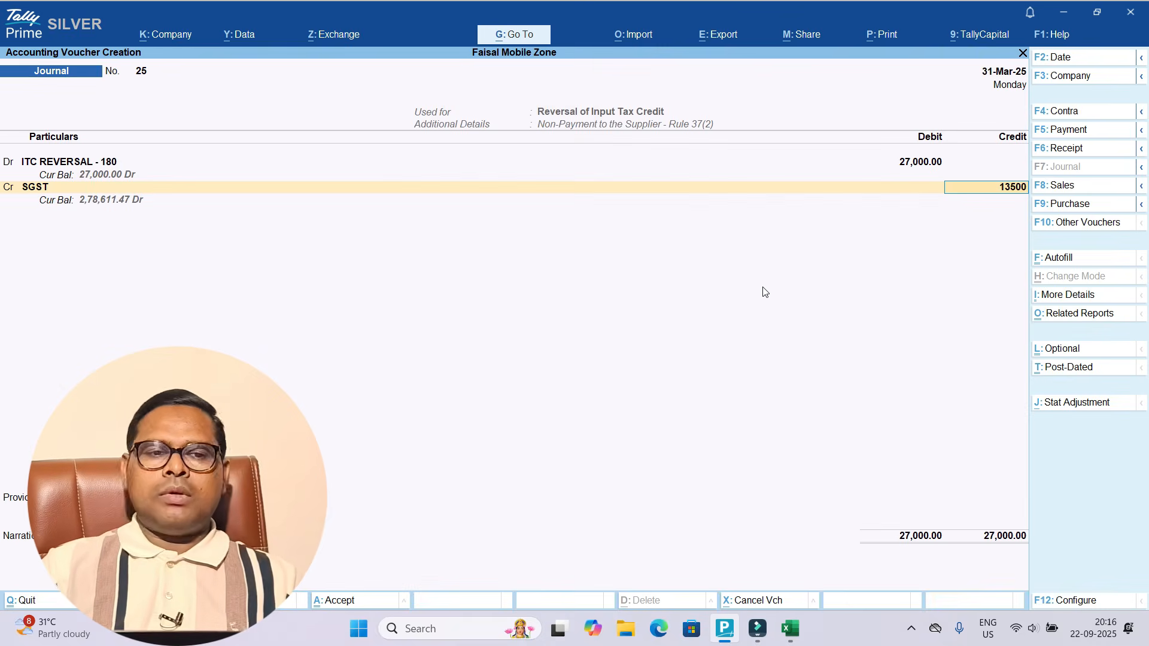
{"action": "key", "text": "Return"}
Step: Add CGST as the second credit ledger with a 9% rate, 1,50,000 taxable value and 13,500 credit
{"action": "key", "text": "Return"}
{"action": "type", "text": "CGST"}
{"action": "key", "text": "Return"}
{"action": "key", "text": "Return"}
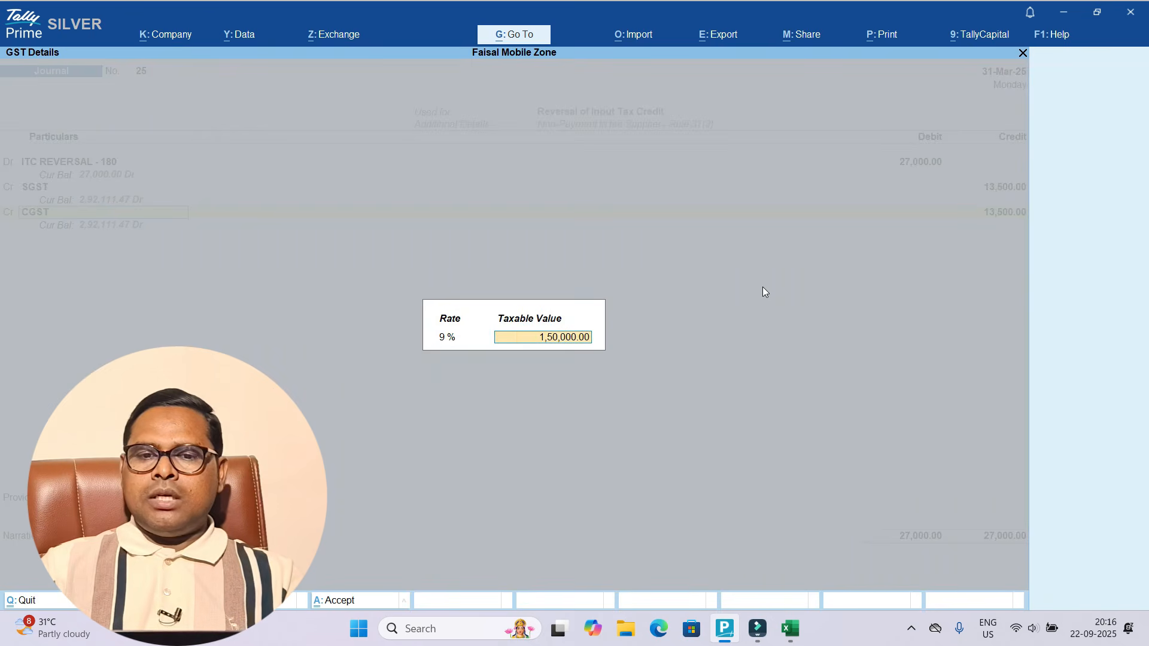
{"action": "key", "text": "Return"}
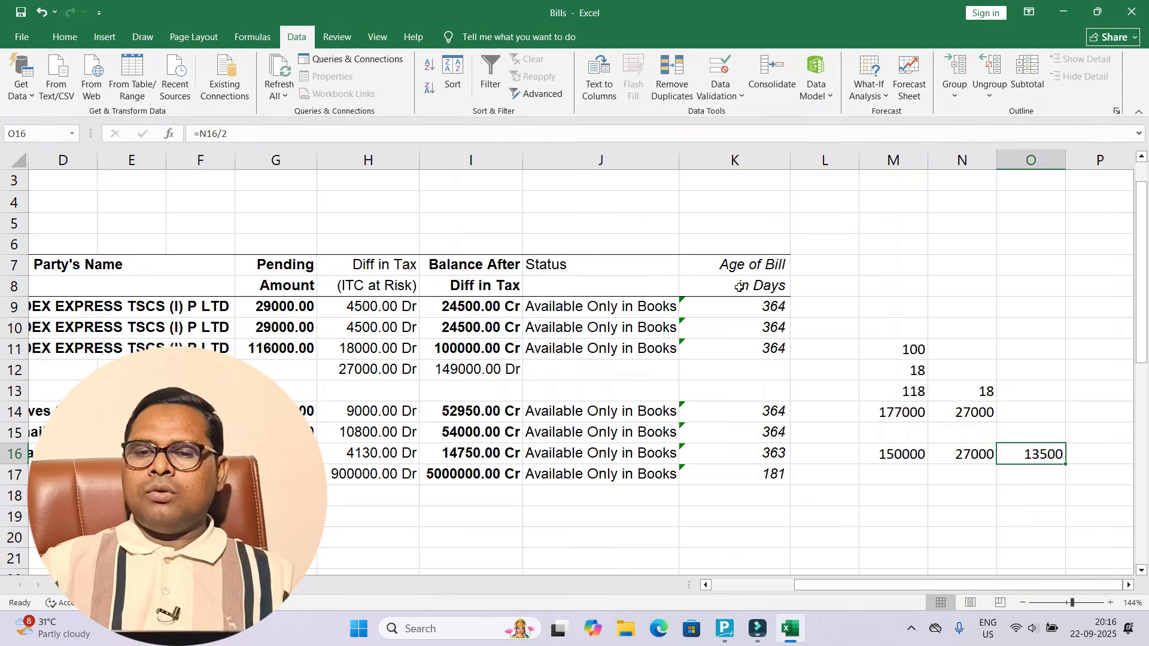
{"action": "key", "text": "Return"}
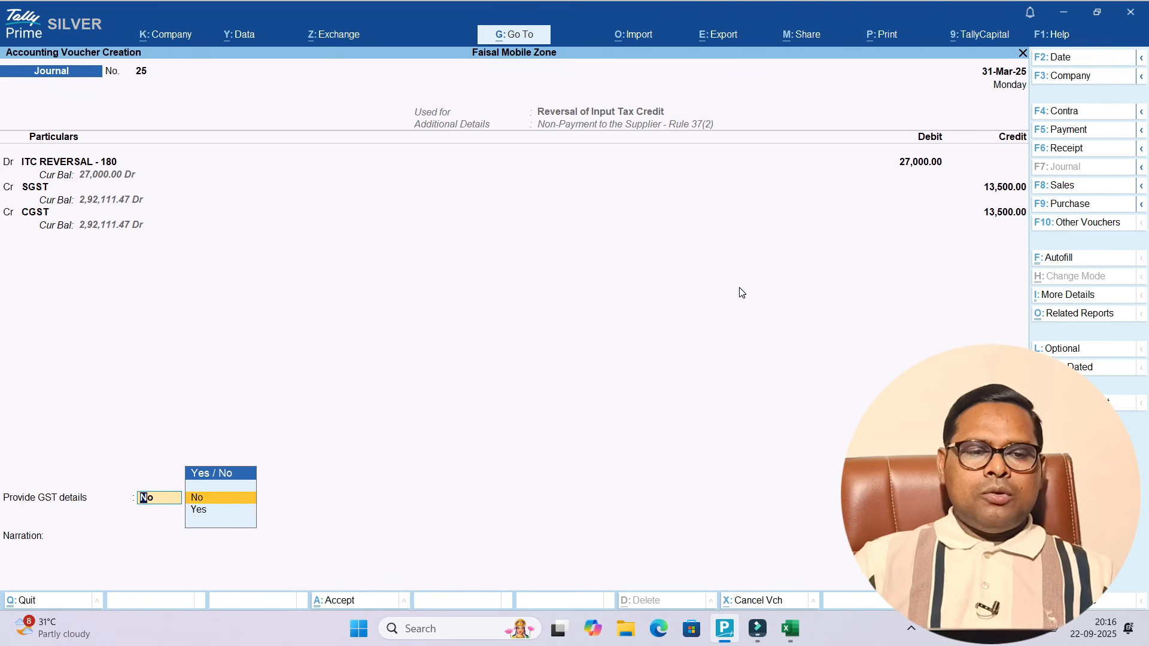
Step: Provide the journal's GST details with Services as the type of supply, leave the narration blank and save the voucher
{"action": "key", "text": "Down"}
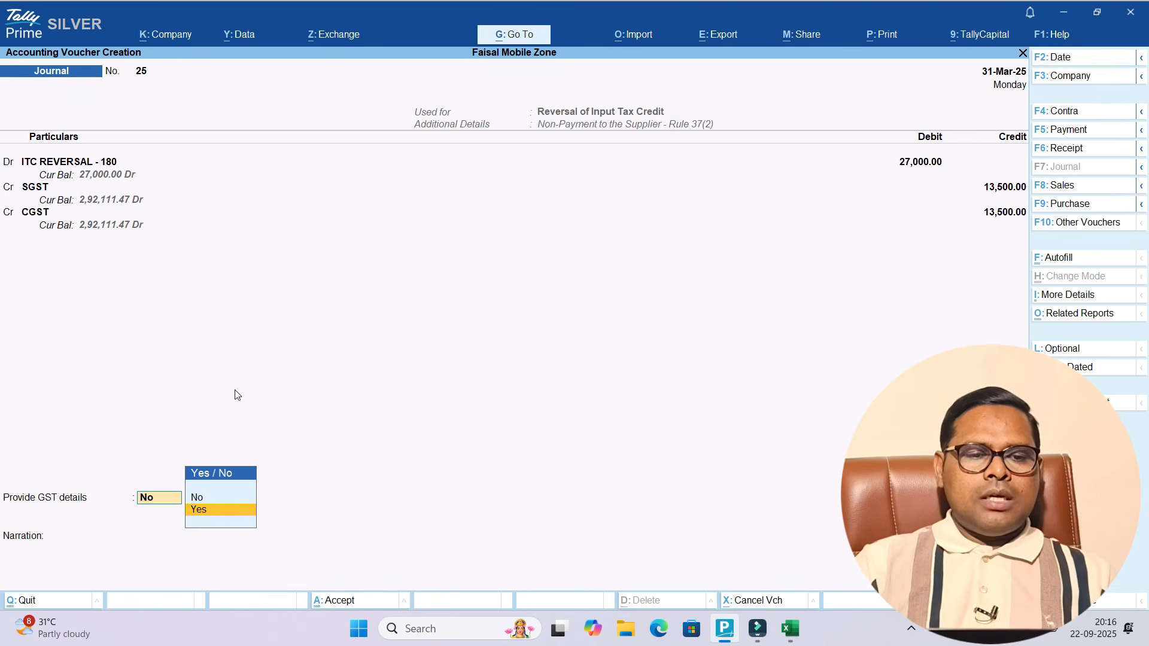
{"action": "key", "text": "Return"}
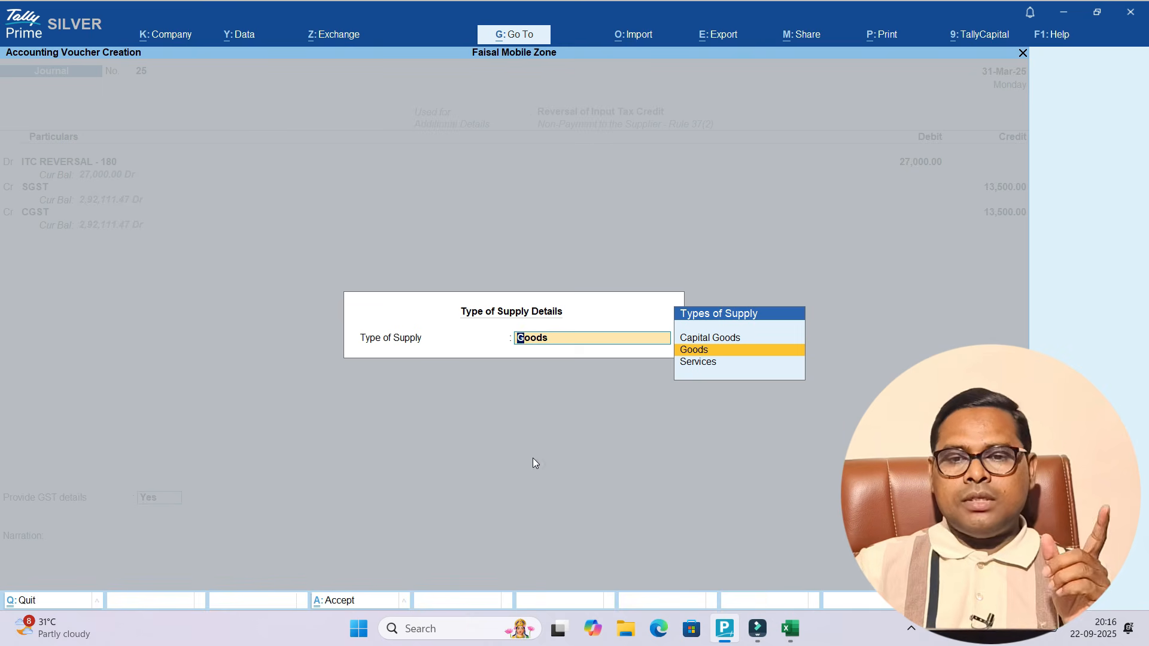
{"action": "left_click", "coordinate": [708, 367]}
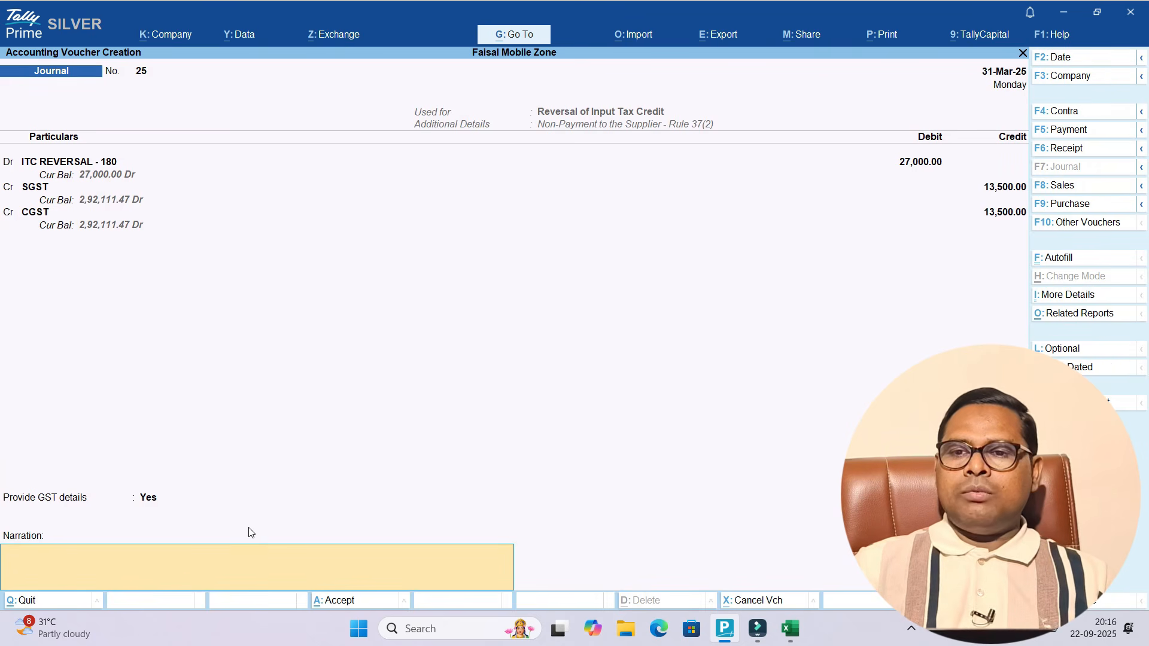
{"action": "key", "text": "Return"}
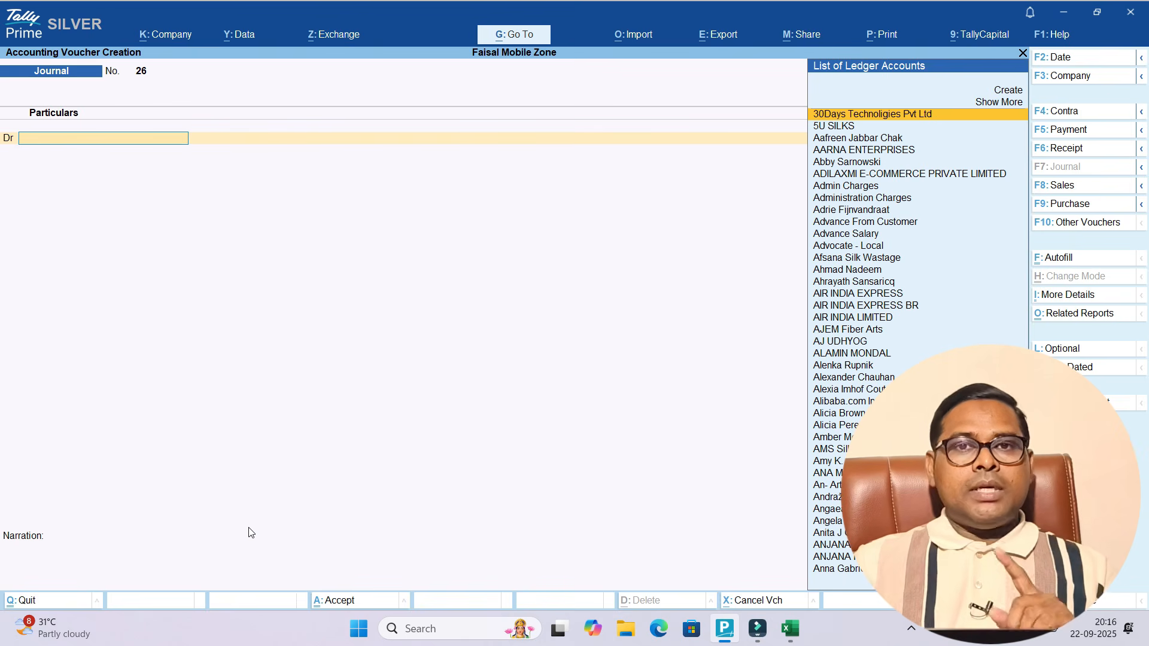
Step: Leave the blank journal voucher and open the GSTR-3B report for the period 1-Mar-25 to 31-Mar-25
{"action": "key", "text": "Escape"}
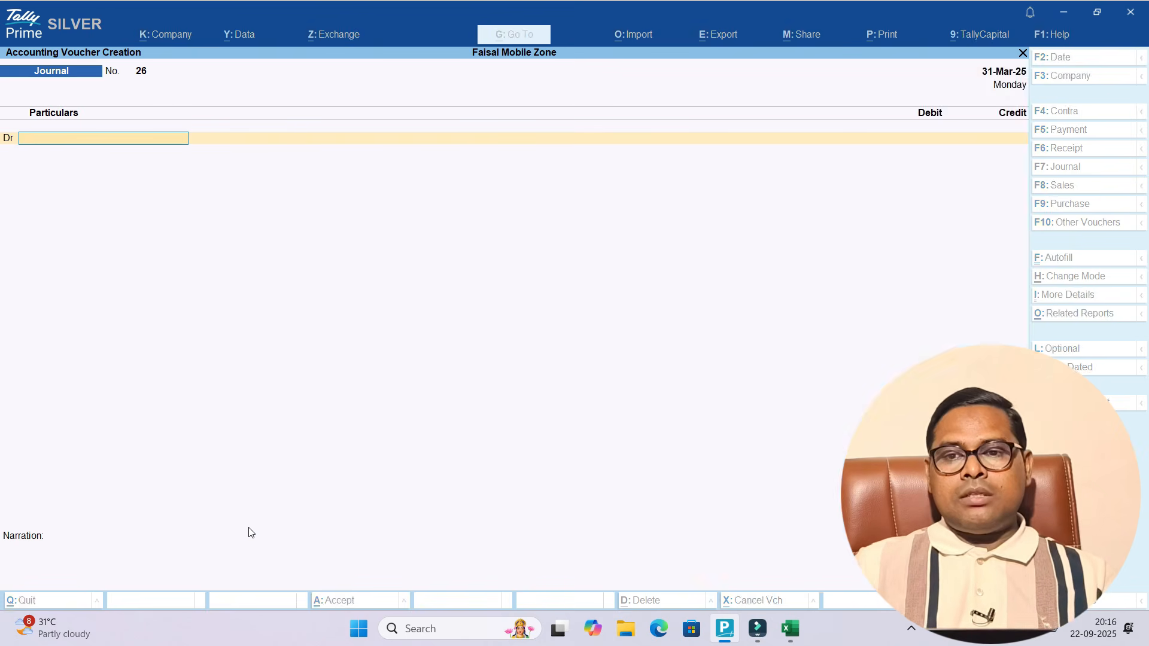
{"action": "key", "text": "Escape"}
{"action": "key", "text": "Escape"}
{"action": "key", "text": "Escape"}
{"action": "key", "text": "d"}
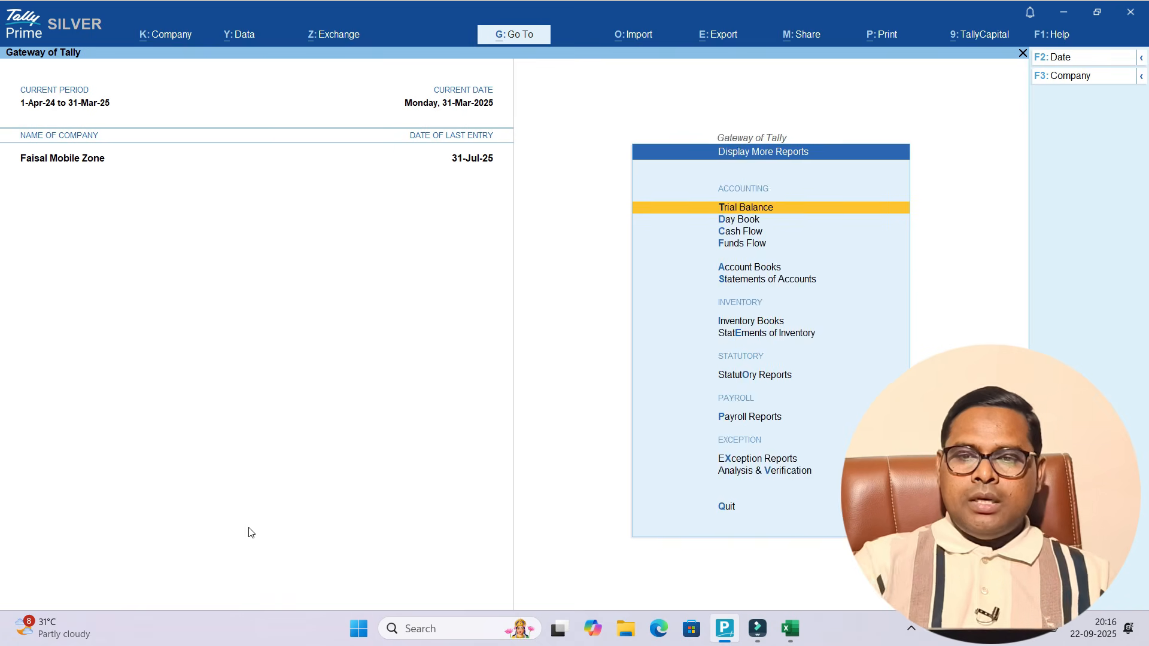
{"action": "key", "text": "o"}
{"action": "key", "text": "Down"}
{"action": "key", "text": "Down"}
{"action": "key", "text": "Up"}
{"action": "key", "text": "Up"}
{"action": "key", "text": "Return"}
{"action": "key", "text": "Down"}
{"action": "key", "text": "Down"}
{"action": "key", "text": "Down"}
{"action": "key", "text": "Up"}
{"action": "key", "text": "Return"}
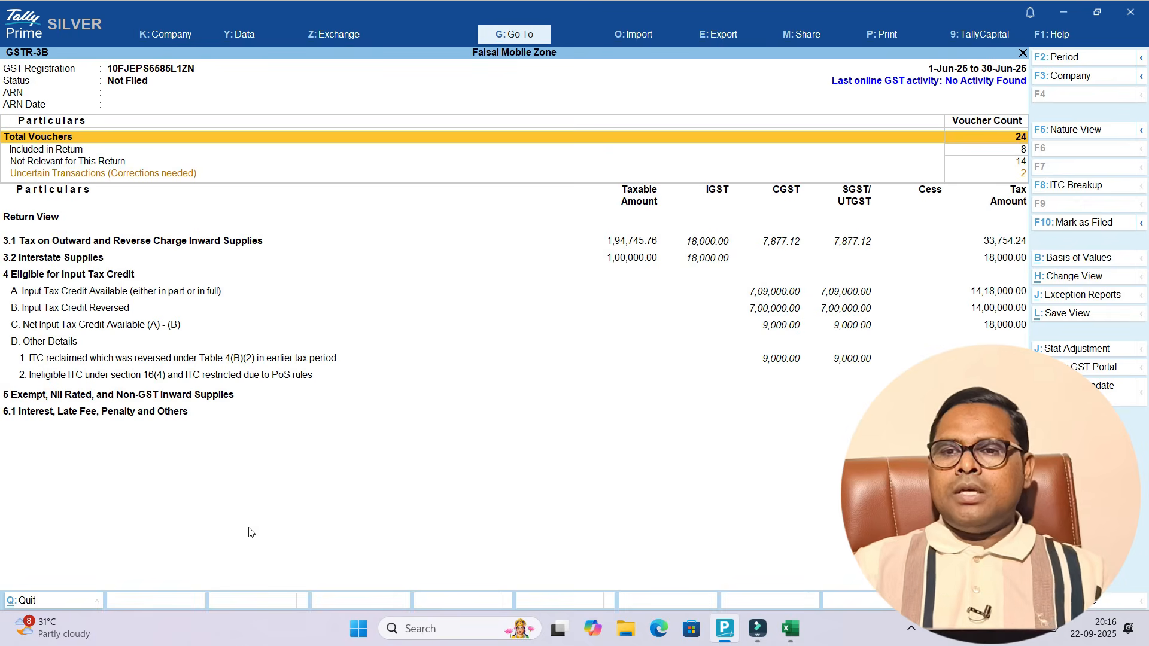
{"action": "key", "text": "alt+F2"}
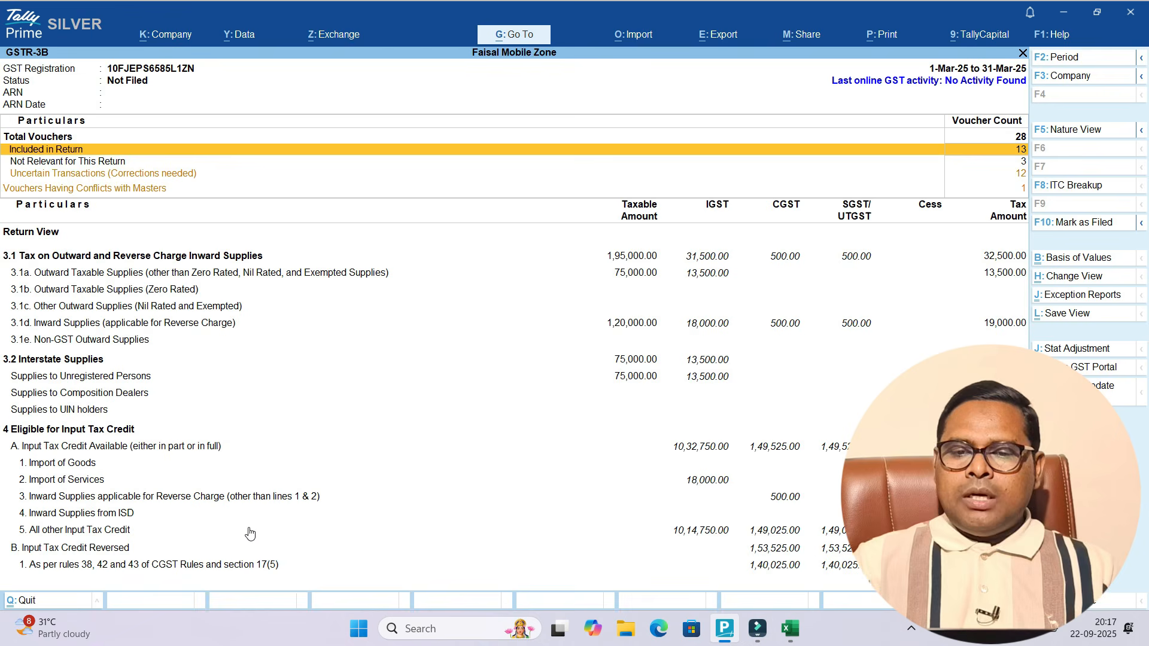
Step: Examine the GSTR-3B return view, especially Input Tax Credit Reversed under section 4 Eligible for Input Tax Credit
{"action": "key", "text": "Down"}
{"action": "key", "text": "Down"}
{"action": "key", "text": "Down"}
{"action": "key", "text": "Down"}
{"action": "key", "text": "Down"}
{"action": "key", "text": "Down"}
{"action": "key", "text": "Down"}
{"action": "key", "text": "Down"}
{"action": "key", "text": "Down"}
{"action": "key", "text": "Down"}
{"action": "key", "text": "Down"}
{"action": "key", "text": "Down"}
{"action": "key", "text": "Down"}
{"action": "key", "text": "Down"}
{"action": "key", "text": "Down"}
{"action": "key", "text": "Down"}
{"action": "key", "text": "Down"}
{"action": "key", "text": "Down"}
{"action": "key", "text": "Down"}
{"action": "key", "text": "Down"}
{"action": "key", "text": "Down"}
{"action": "key", "text": "Down"}
{"action": "key", "text": "Down"}
{"action": "key", "text": "Down"}
{"action": "key", "text": "Down"}
{"action": "key", "text": "Down"}
{"action": "key", "text": "Down"}
{"action": "key", "text": "Down"}
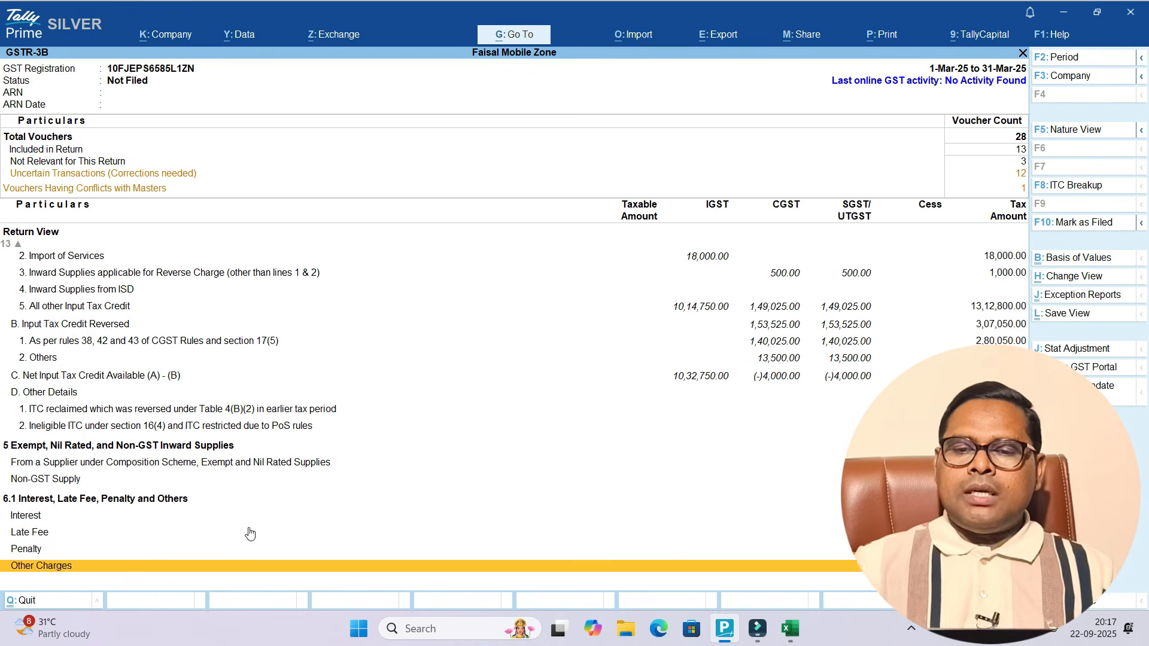
{"action": "key", "text": "Up"}
{"action": "key", "text": "Up"}
{"action": "key", "text": "Up"}
{"action": "key", "text": "Up"}
{"action": "key", "text": "Up"}
{"action": "key", "text": "Up"}
{"action": "key", "text": "Up"}
{"action": "key", "text": "Up"}
{"action": "key", "text": "Up"}
{"action": "key", "text": "Up"}
{"action": "key", "text": "Up"}
{"action": "key", "text": "Up"}
{"action": "key", "text": "Up"}
{"action": "key", "text": "Up"}
{"action": "key", "text": "Up"}
{"action": "key", "text": "Up"}
{"action": "key", "text": "Up"}
{"action": "key", "text": "Up"}
{"action": "key", "text": "Up"}
{"action": "key", "text": "Up"}
{"action": "key", "text": "Up"}
{"action": "key", "text": "Up"}
{"action": "key", "text": "Up"}
{"action": "key", "text": "Down"}
{"action": "key", "text": "Down"}
{"action": "key", "text": "Down"}
{"action": "key", "text": "Down"}
{"action": "key", "text": "Down"}
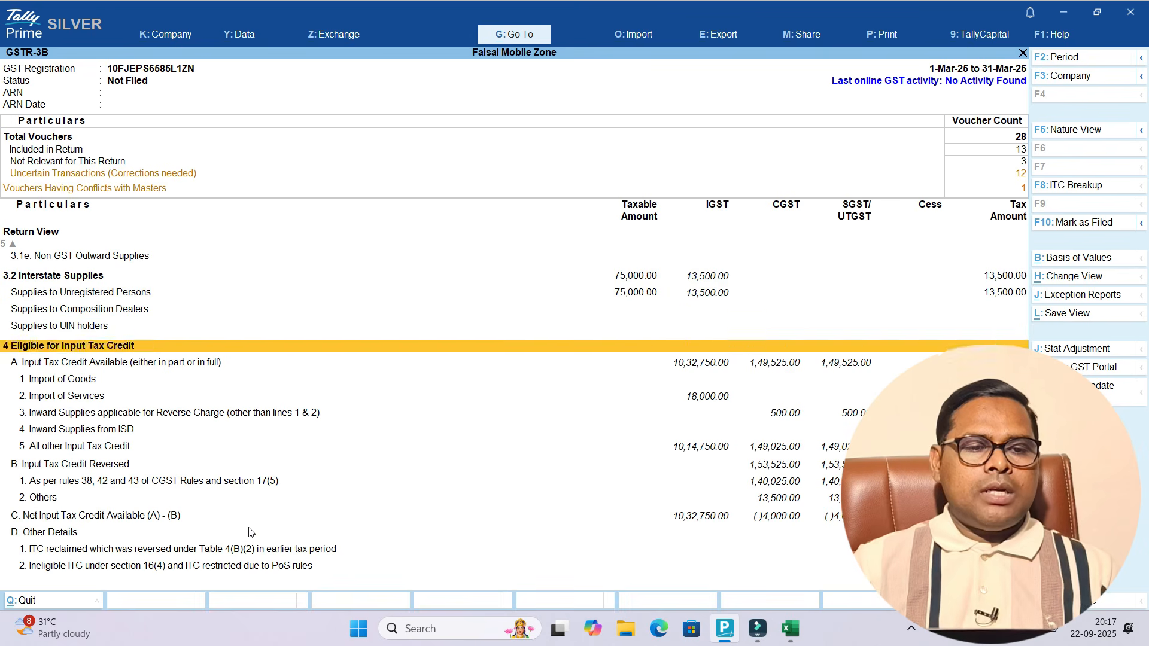
{"action": "key", "text": "Down"}
{"action": "key", "text": "Down"}
{"action": "key", "text": "Down"}
{"action": "key", "text": "Down"}
{"action": "key", "text": "Down"}
{"action": "key", "text": "Down"}
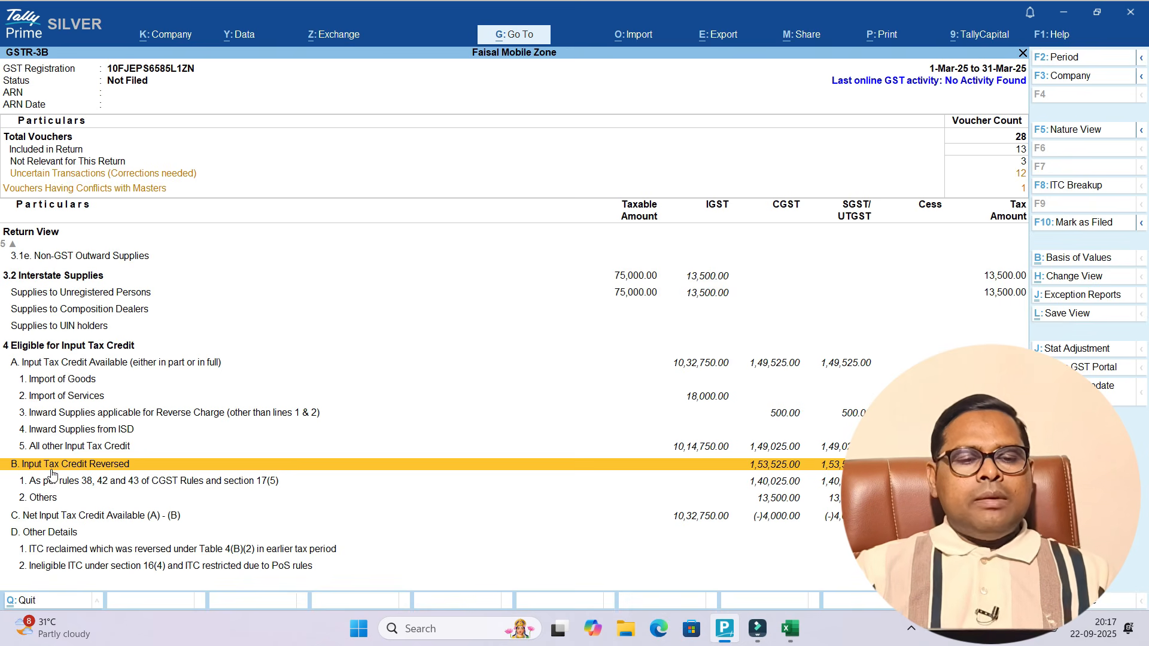
Step: Open the voucher register behind the Others row under Input Tax Credit Reversed
{"action": "left_click", "coordinate": [138, 483]}
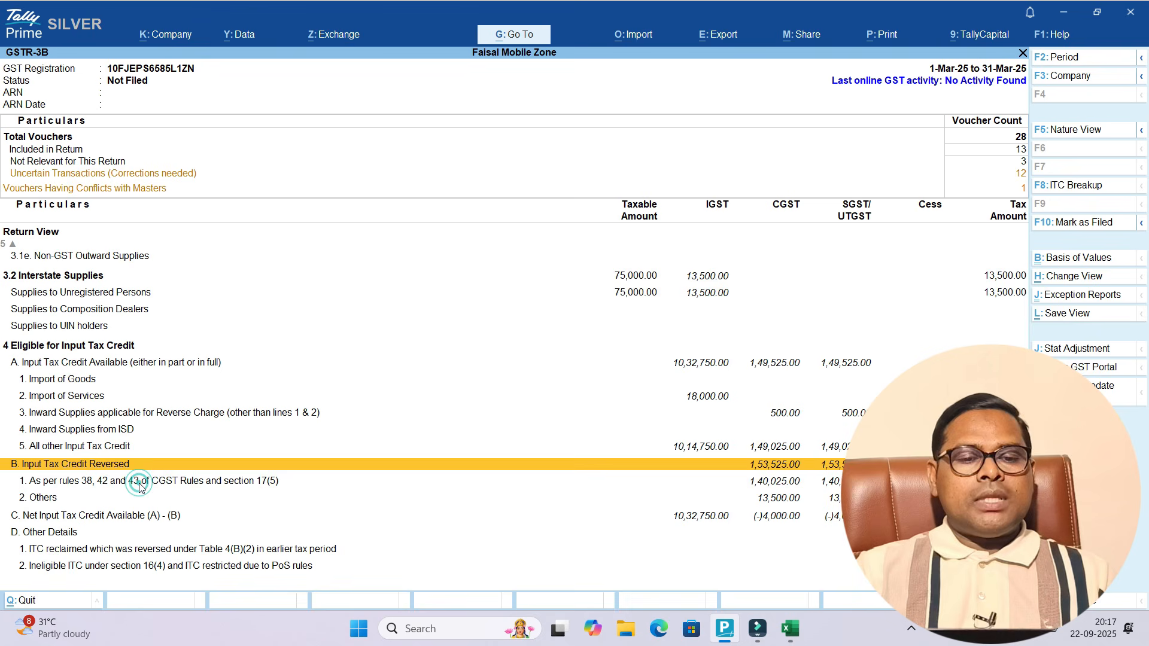
{"action": "left_click", "coordinate": [47, 501]}
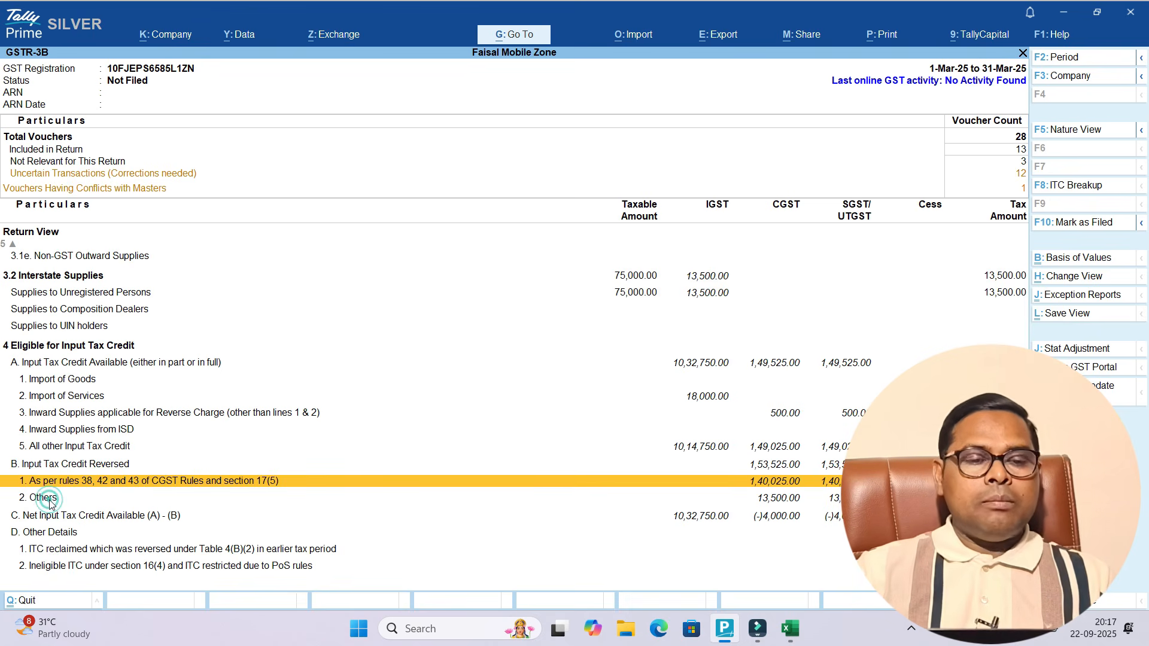
{"action": "left_click", "coordinate": [44, 504]}
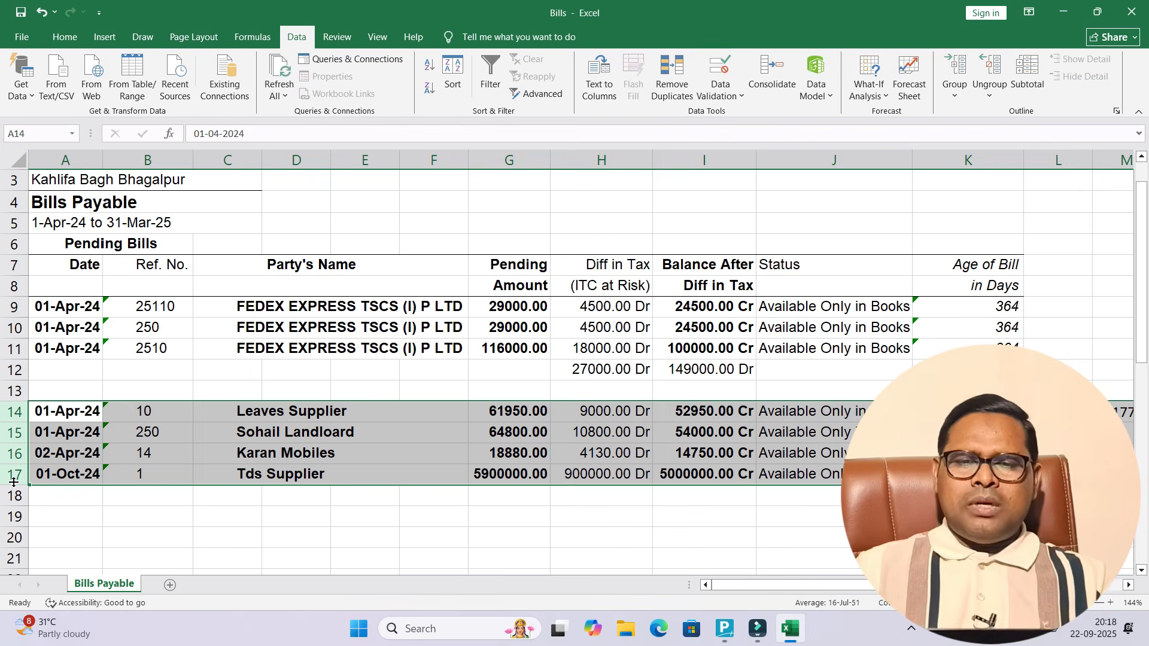
Step: Switch from Excel back to TallyPrime, leave the GSTR-3B reports and start a new journal voucher from Gateway of Tally
{"action": "key", "text": "alt+Tab"}
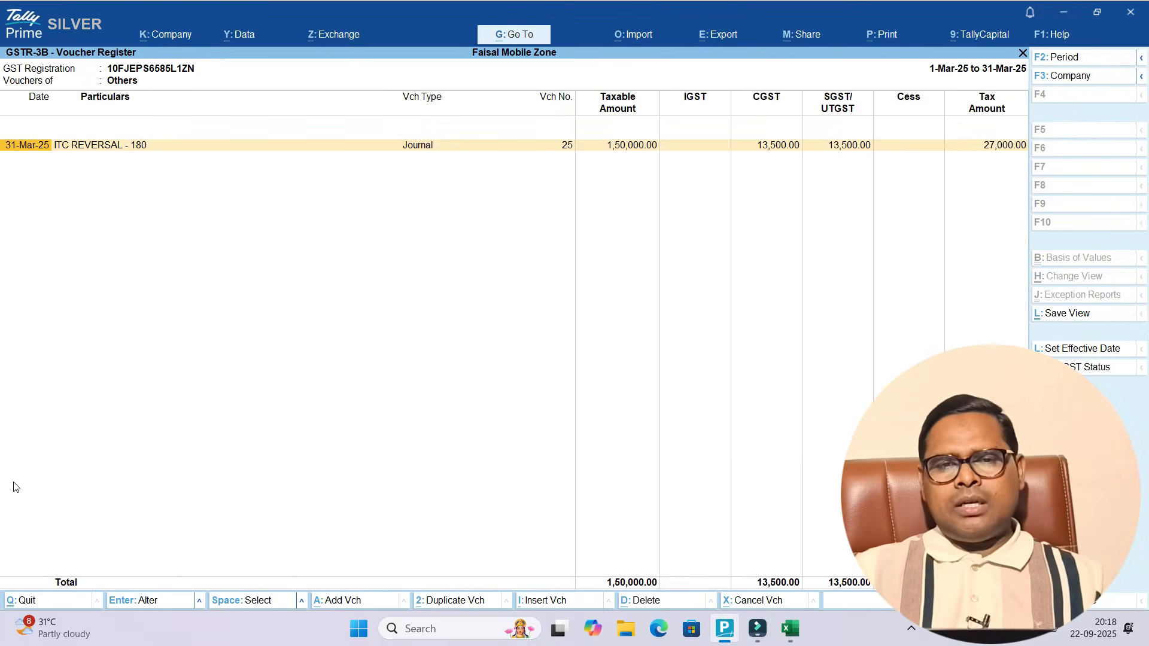
{"action": "key", "text": "Escape"}
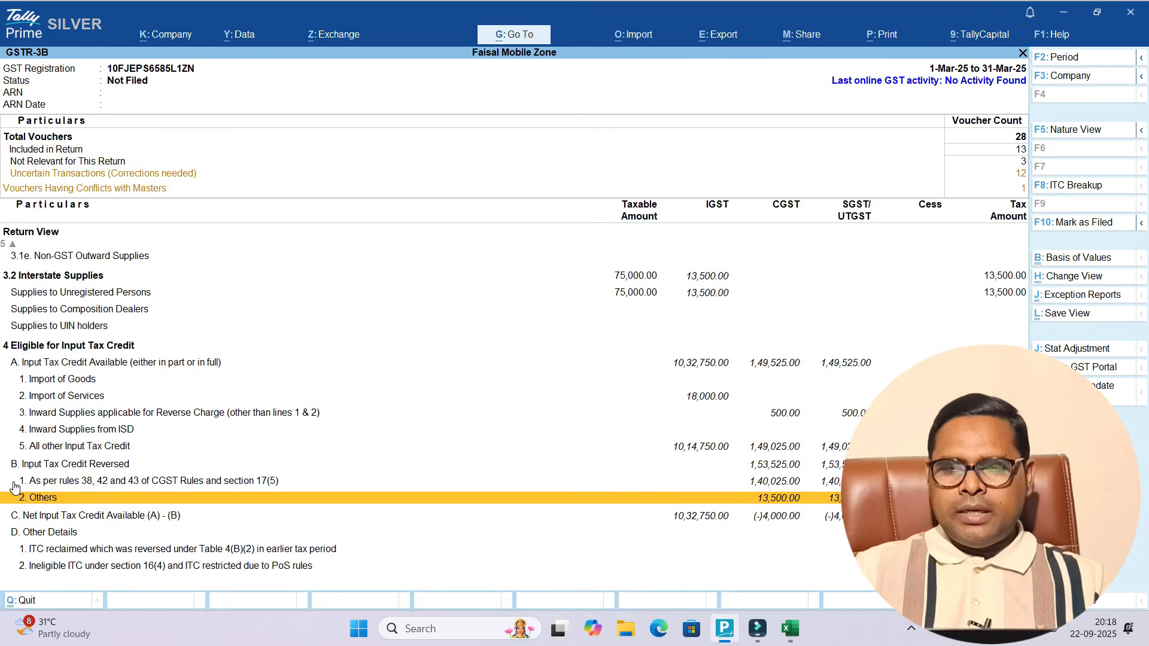
{"action": "key", "text": "Escape"}
{"action": "key", "text": "Escape"}
{"action": "key", "text": "Escape"}
{"action": "key", "text": "Escape"}
{"action": "key", "text": "Escape"}
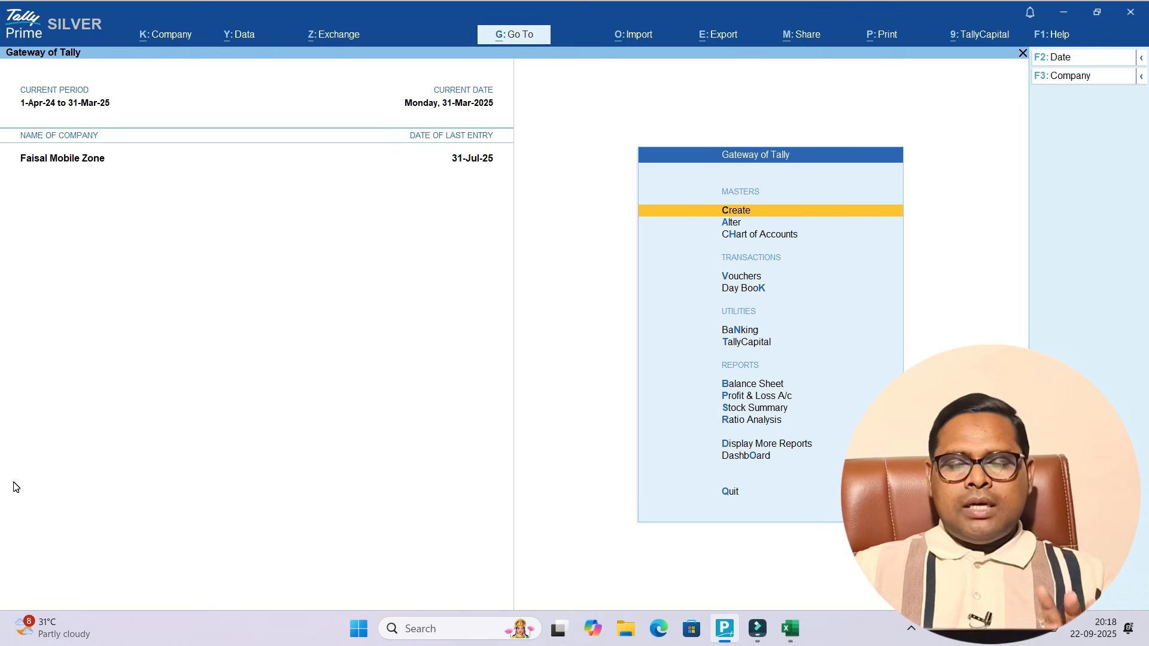
{"action": "key", "text": "v"}
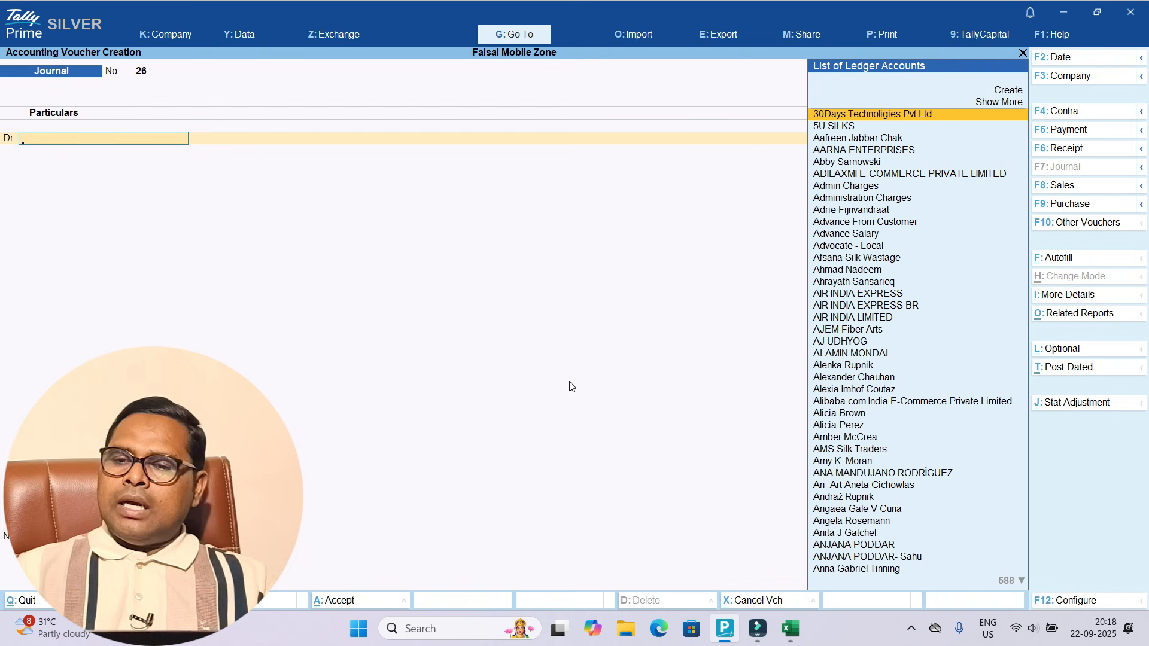
Step: Set the journal's GST stat adjustment to Increase in Input Tax Credit with Reclaim of Reversal of ITC (On Account of Buyer Payment)
{"action": "left_click", "coordinate": [1060, 409]}
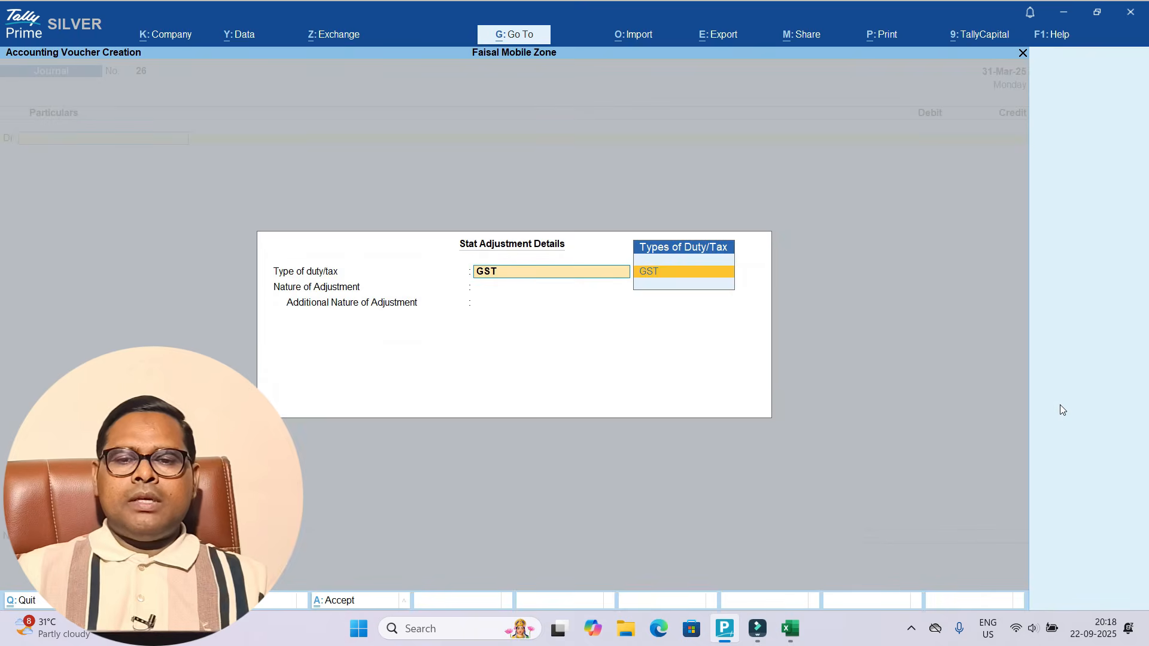
{"action": "key", "text": "Return"}
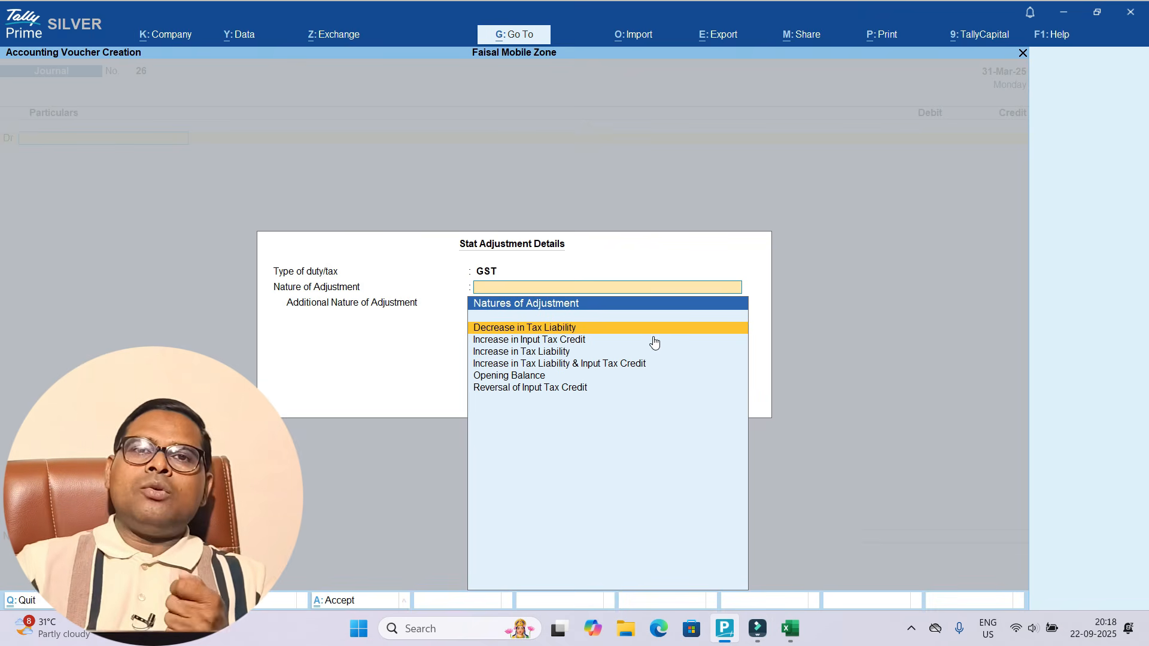
{"action": "key", "text": "Down"}
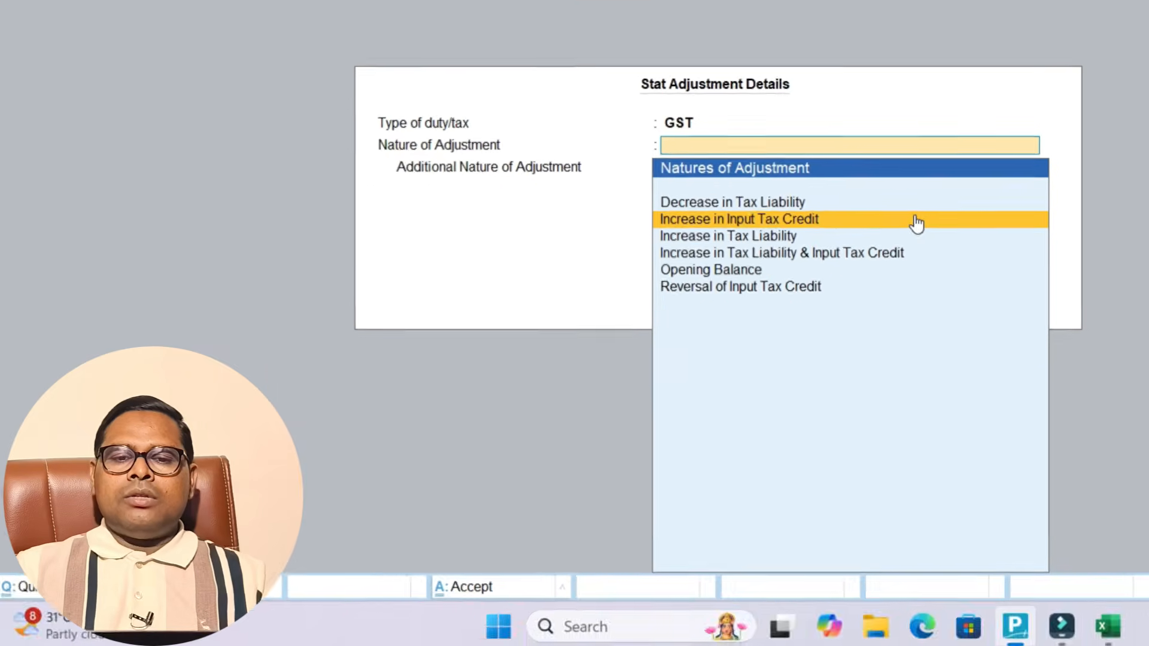
{"action": "key", "text": "Down"}
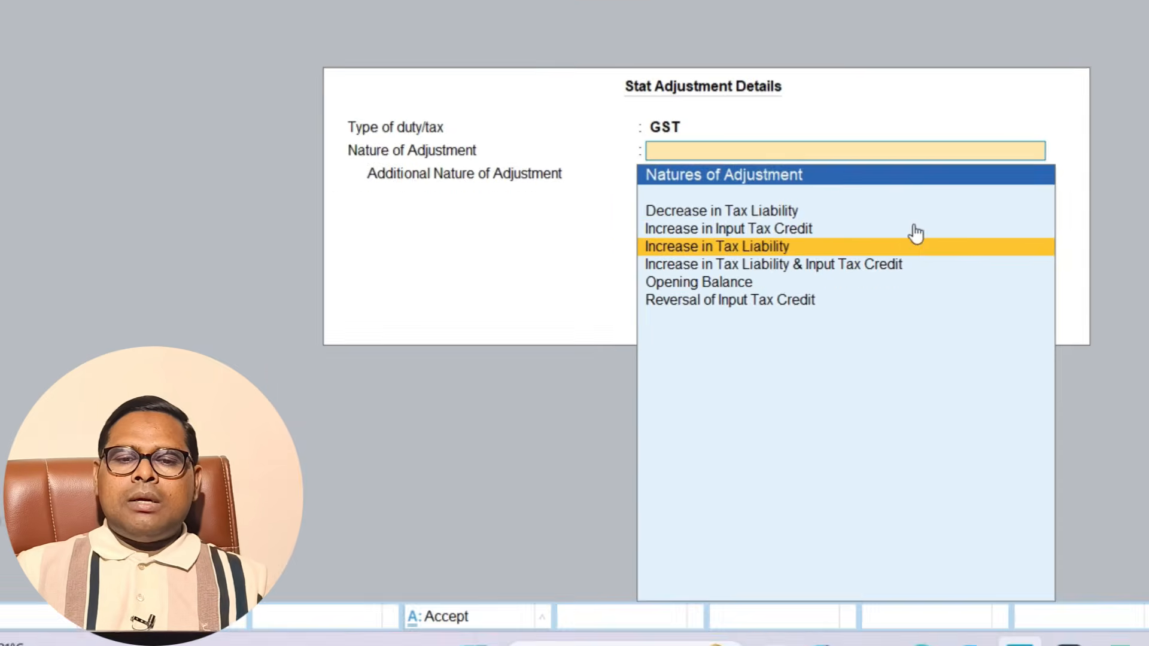
{"action": "key", "text": "Up"}
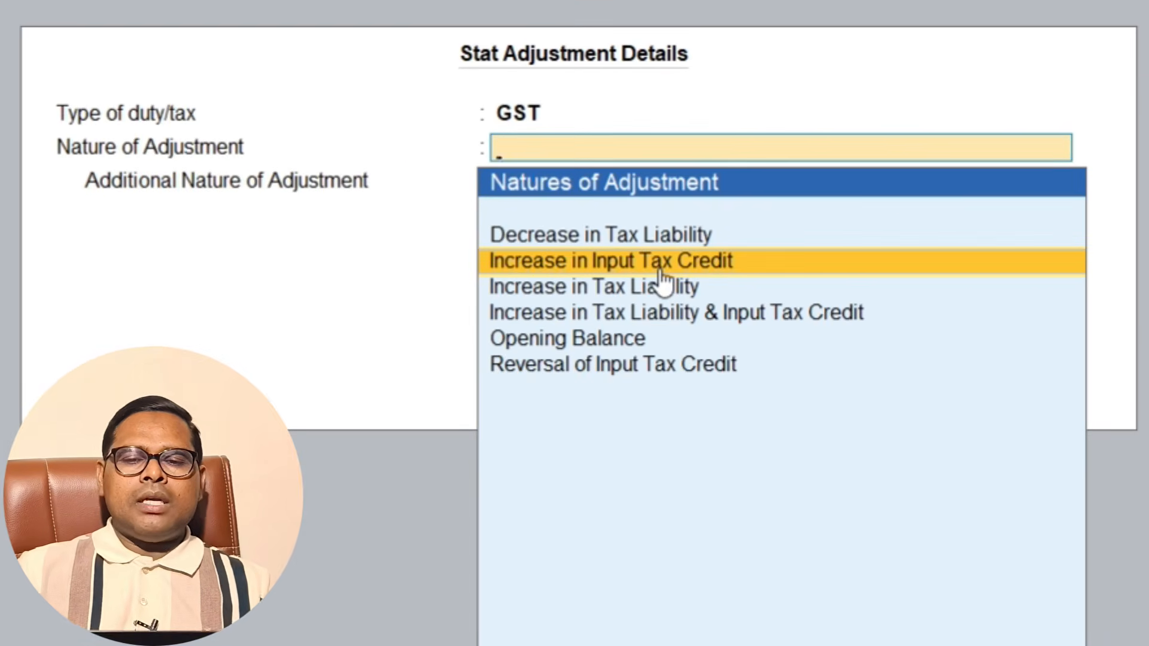
{"action": "key", "text": "Return"}
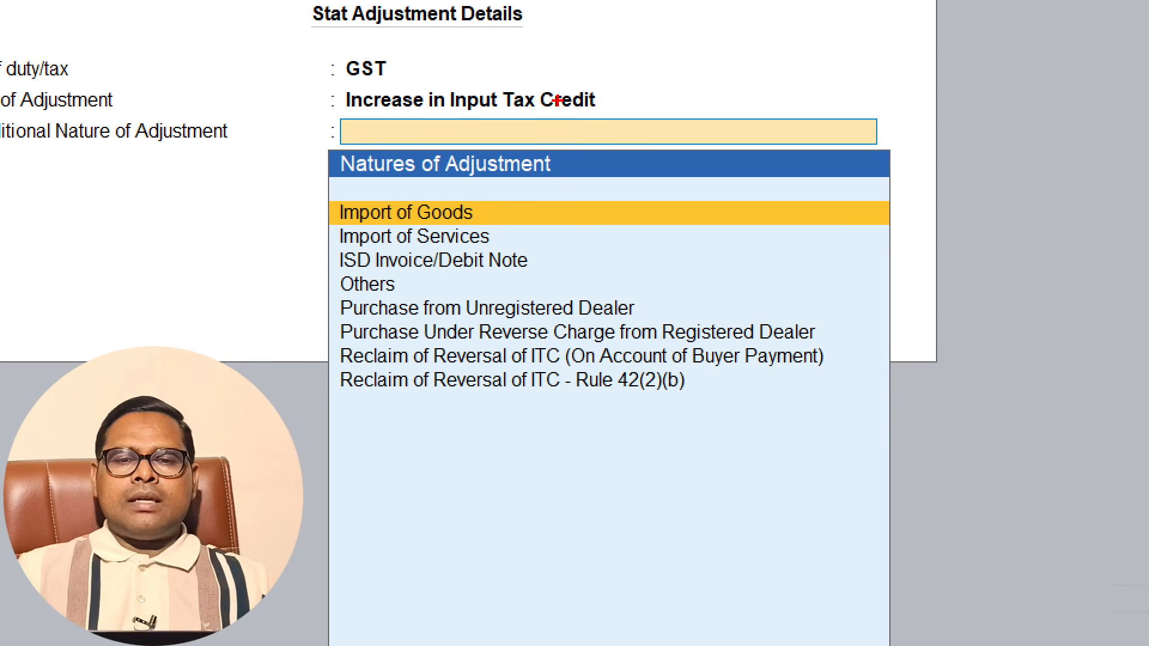
{"action": "mouse_move", "coordinate": [585, 141]}
{"action": "left_mouse_down"}
{"action": "mouse_move", "coordinate": [347, 107]}
{"action": "mouse_move", "coordinate": [593, 187]}
{"action": "mouse_move", "coordinate": [451, 78]}
{"action": "left_mouse_up"}
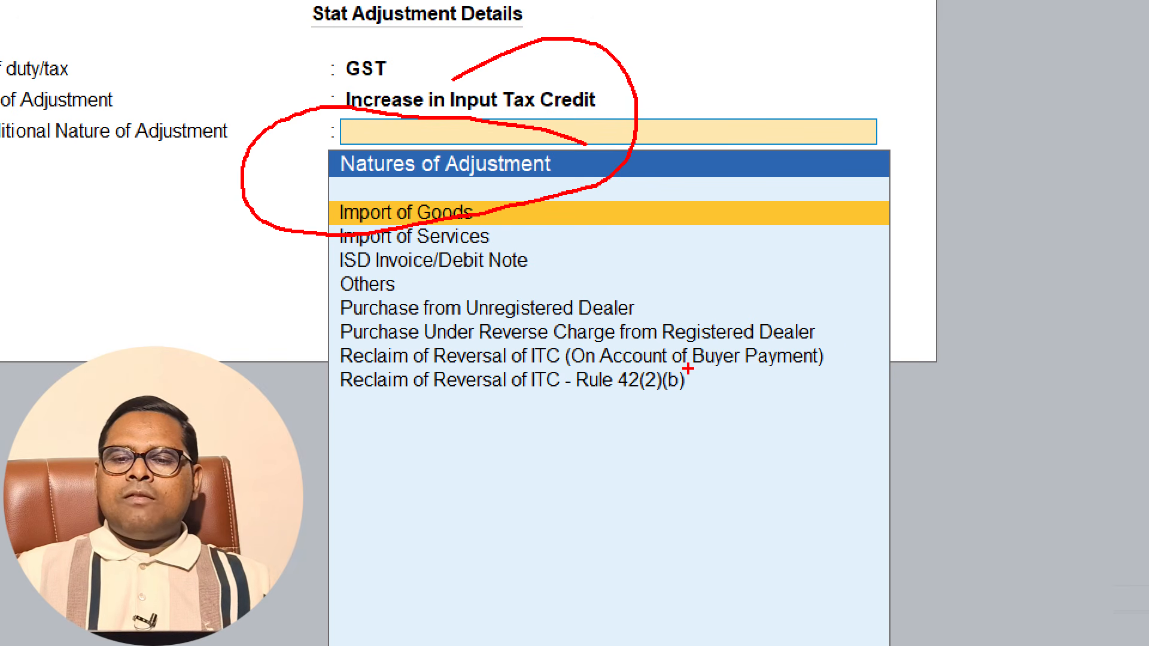
{"action": "mouse_move", "coordinate": [851, 339]}
{"action": "left_mouse_down"}
{"action": "mouse_move", "coordinate": [329, 344]}
{"action": "mouse_move", "coordinate": [341, 377]}
{"action": "mouse_move", "coordinate": [544, 381]}
{"action": "mouse_move", "coordinate": [789, 379]}
{"action": "mouse_move", "coordinate": [860, 346]}
{"action": "left_mouse_up"}
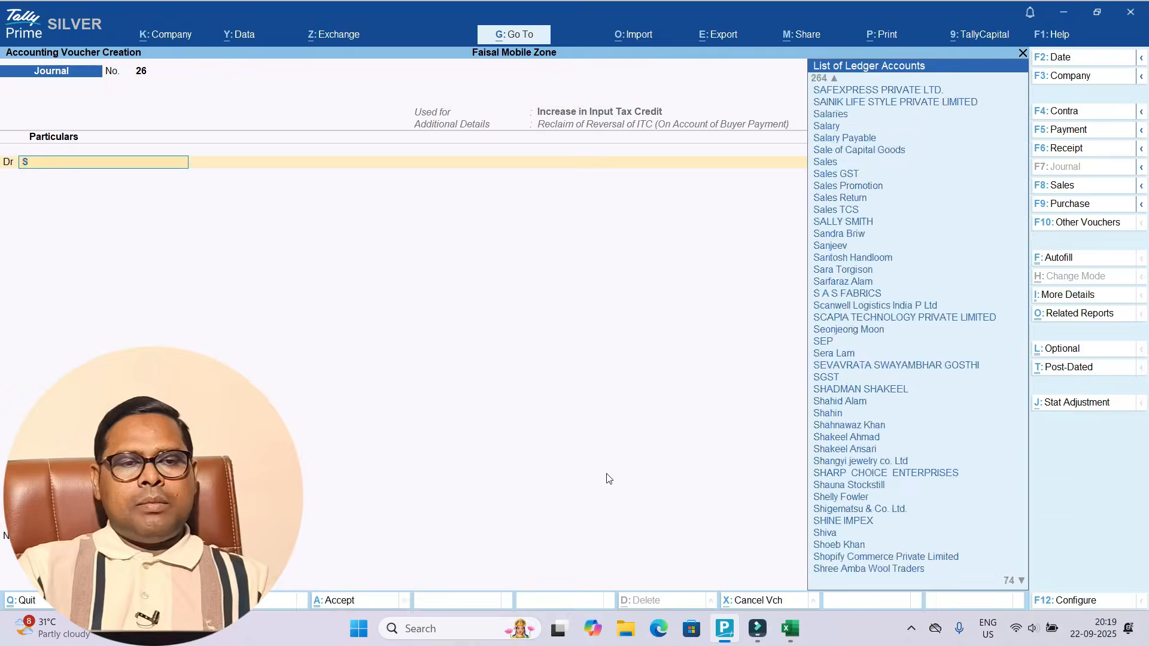
Step: Debit the SGST ledger on the journal's first line and set its GST rate to 9%
{"action": "type", "text": "SGST"}
{"action": "key", "text": "Return"}
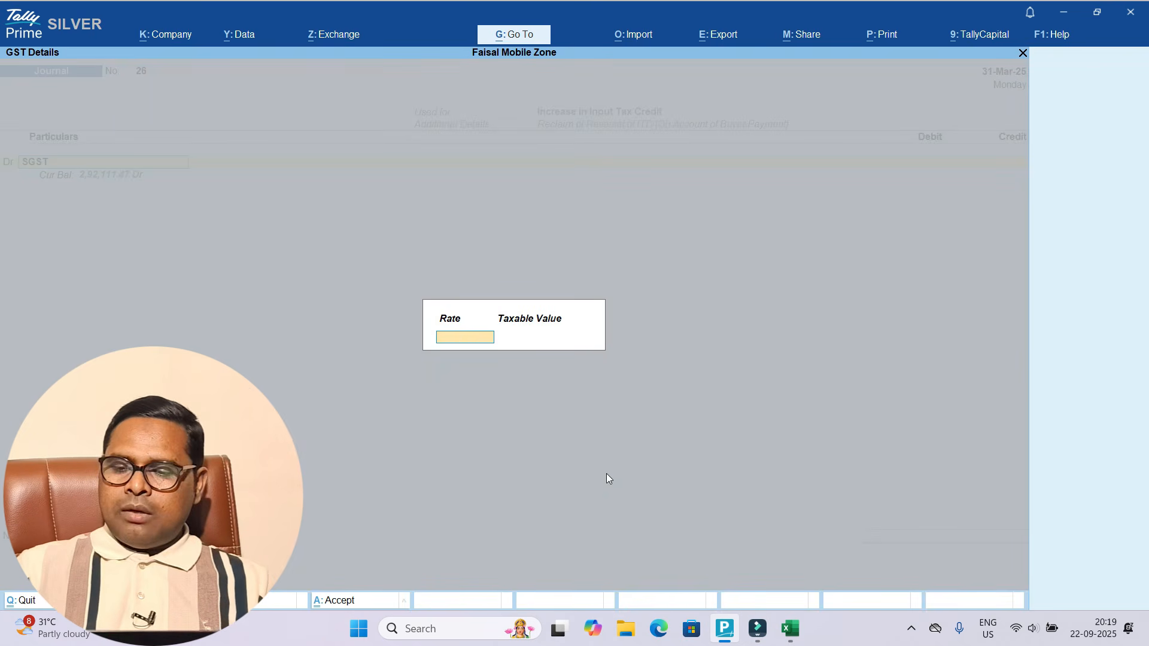
{"action": "type", "text": "9"}
{"action": "key", "text": "Return"}
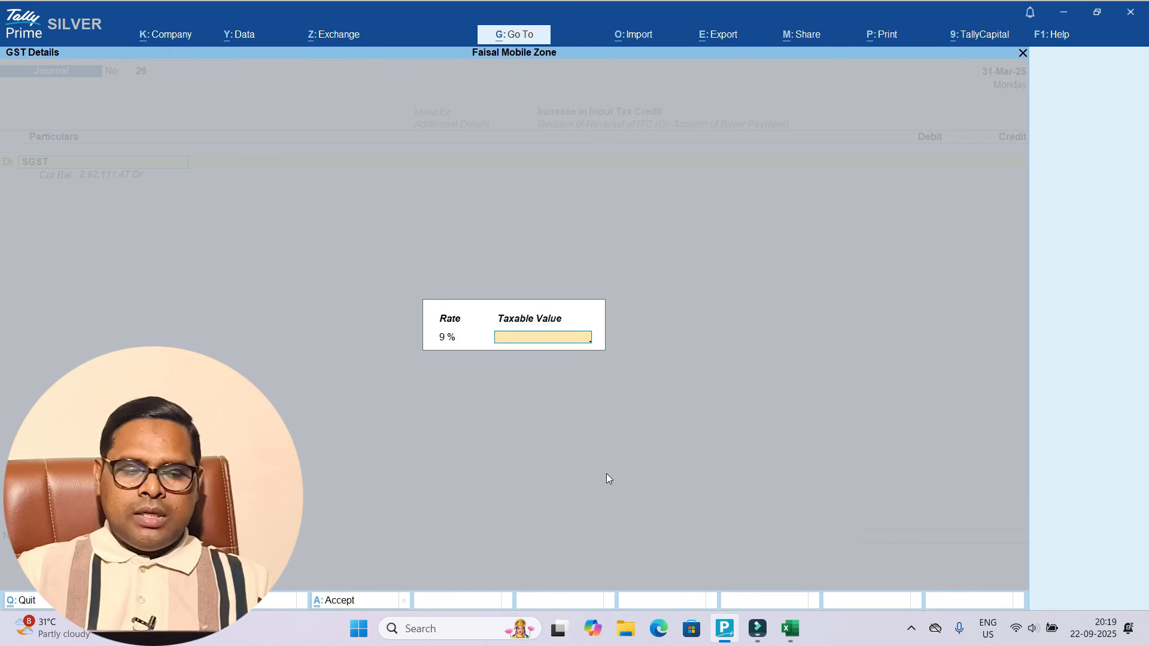
Step: Switch to the Bills workbook in Excel, check the pending-bill and ITC figures, and return to the GST details in TallyPrime
{"action": "key", "text": "alt+Tab"}
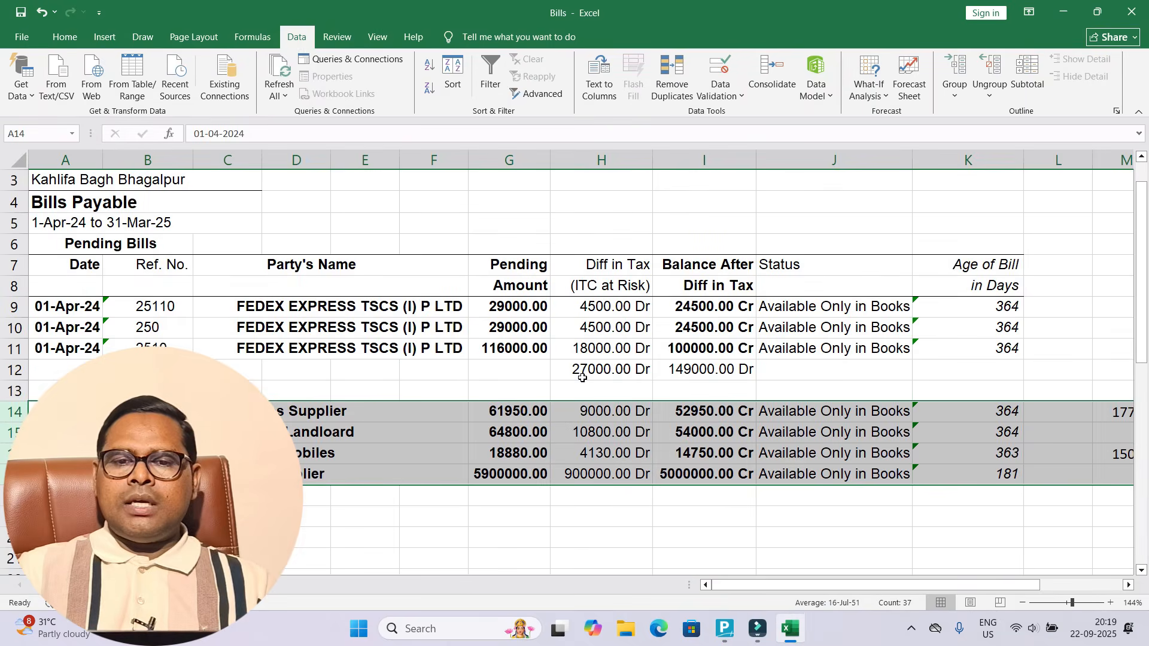
{"action": "key", "text": "Down"}
{"action": "key", "text": "Down"}
{"action": "key", "text": "Down"}
{"action": "key", "text": "Down"}
{"action": "key", "text": "Up"}
{"action": "key", "text": "alt+Tab"}
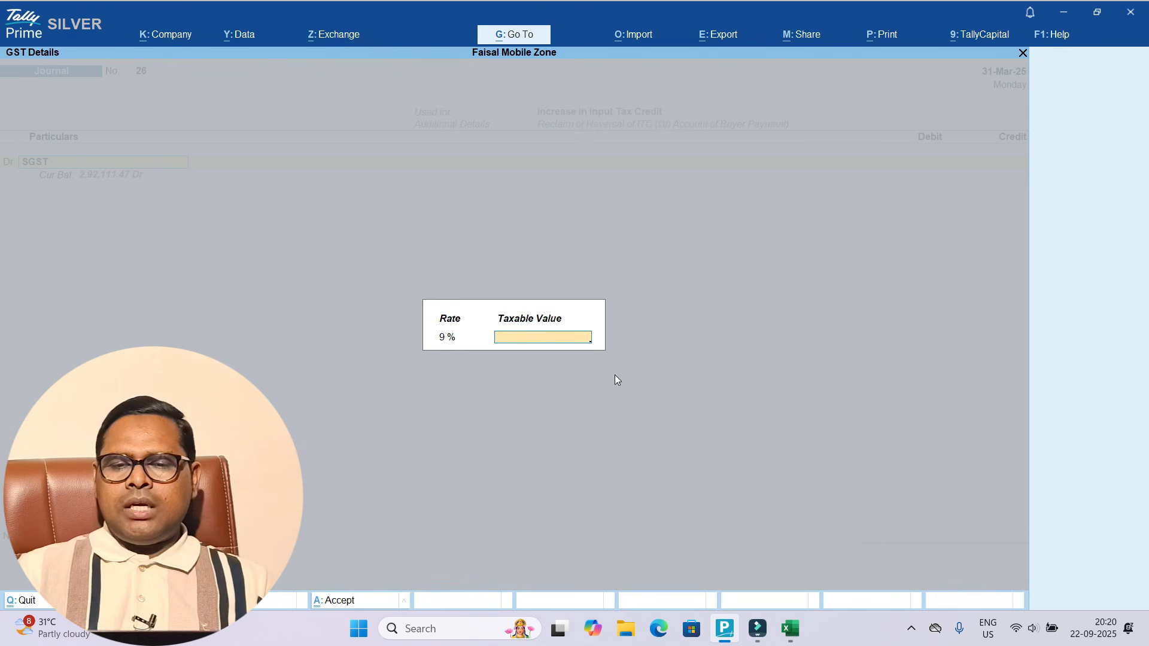
Step: Set the SGST taxable value to 150000 and the debit amount to 13,500
{"action": "type", "text": "18"}
{"action": "key", "text": "BackSpace"}
{"action": "key", "text": "BackSpace"}
{"action": "type", "text": "150000"}
{"action": "key", "text": "Return"}
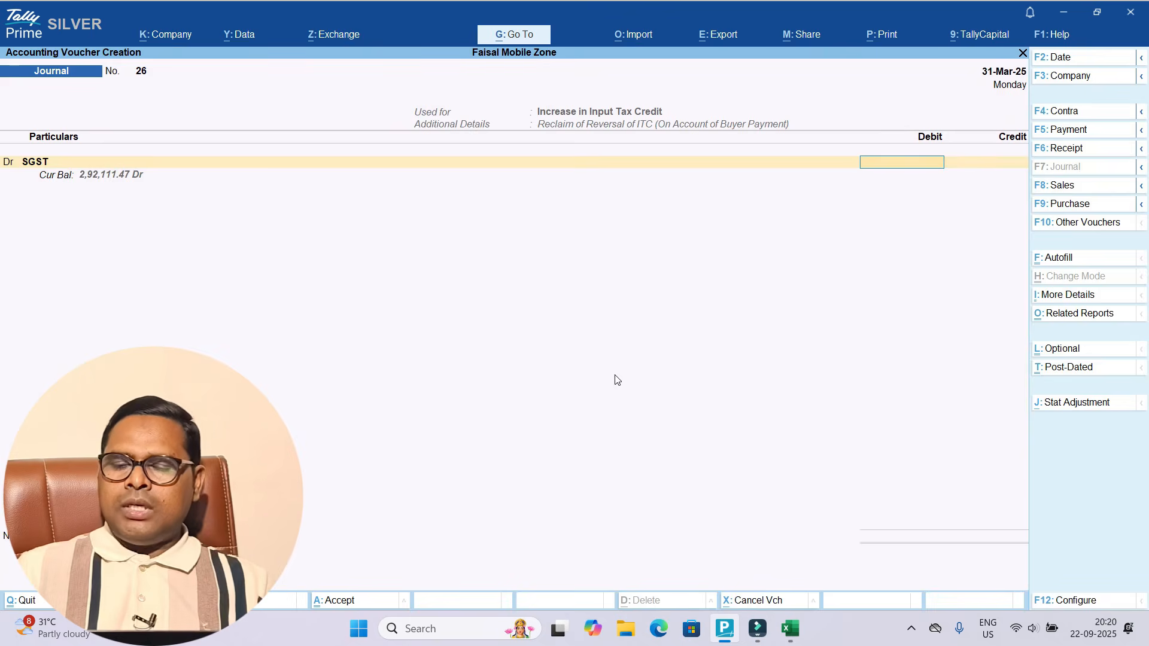
{"action": "type", "text": "13,50"}
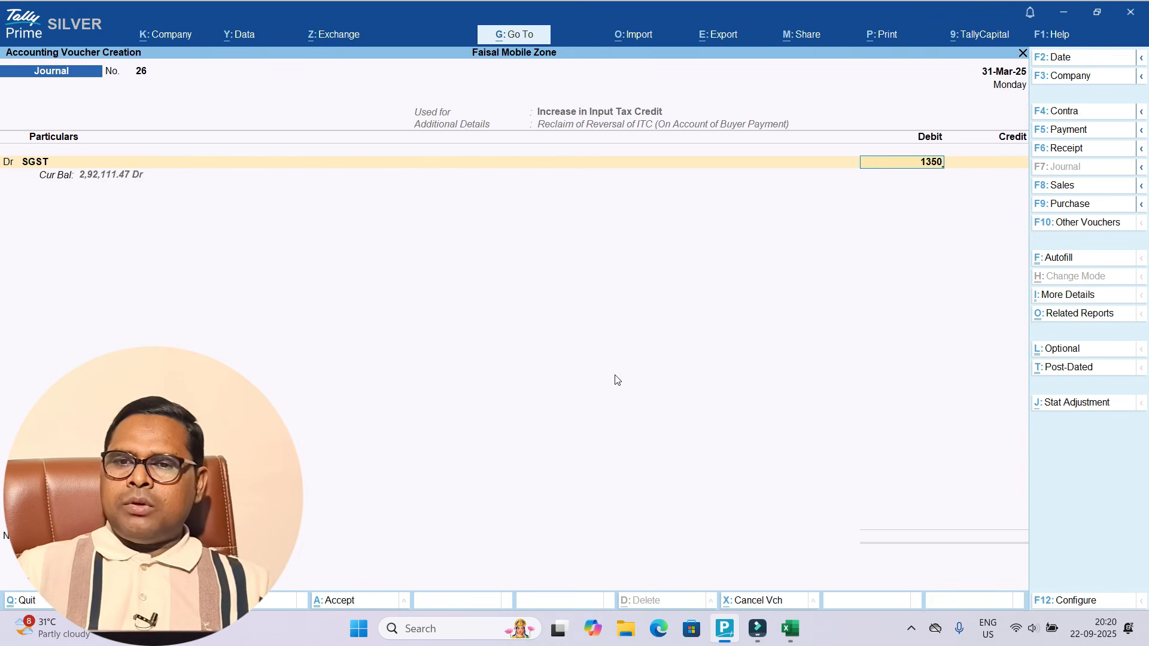
{"action": "type", "text": "0"}
{"action": "key", "text": "Return"}
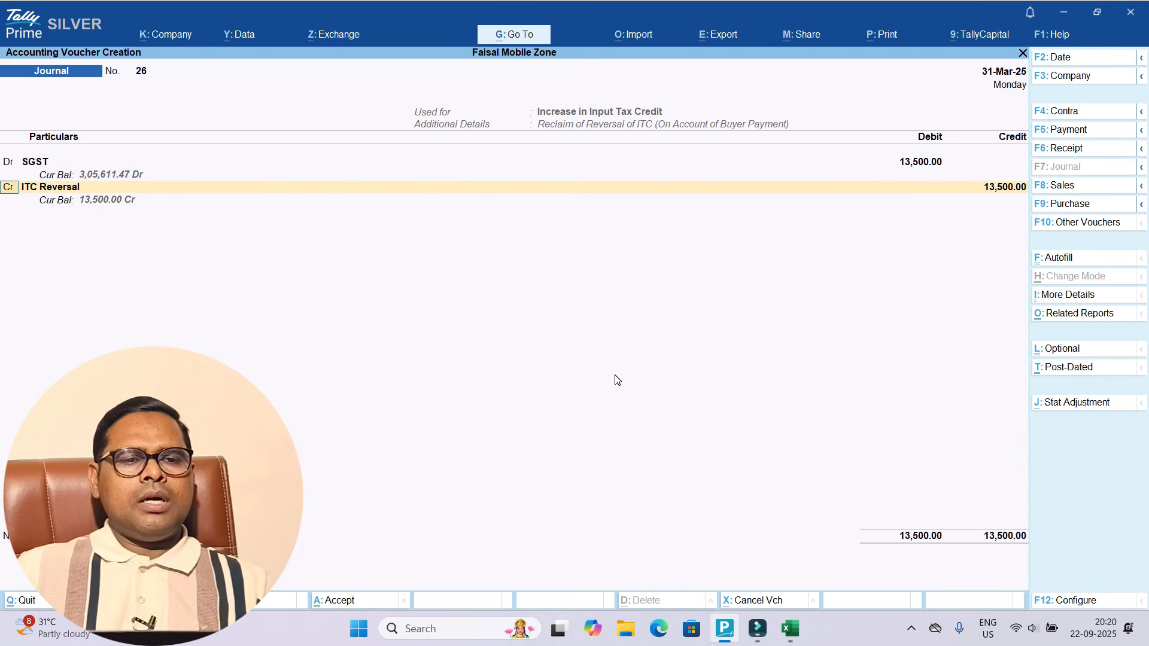
Step: Change the second journal line to a debit of the CGST ledger for 13,500
{"action": "type", "text": "d"}
{"action": "key", "text": "Return"}
{"action": "type", "text": "cg"}
{"action": "key", "text": "Return"}
{"action": "key", "text": "Return"}
{"action": "key", "text": "Return"}
{"action": "type", "text": "13500"}
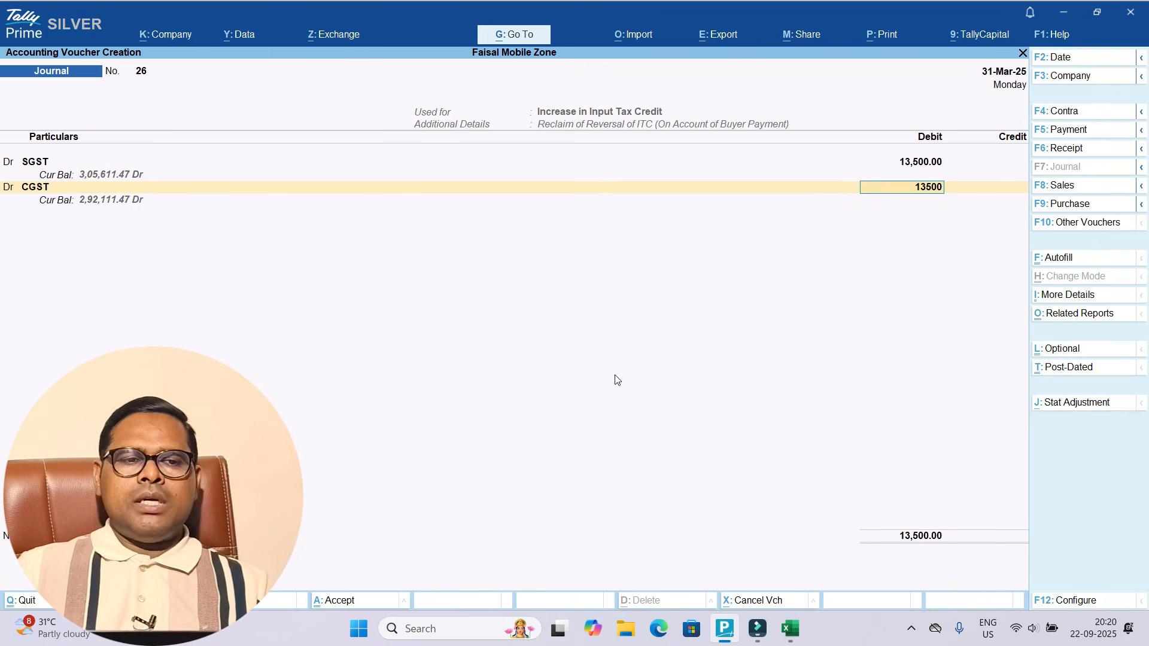
{"action": "key", "text": "Return"}
Step: Credit the ITC REVERSAL - 180 ledger with 27,000 on the third journal line
{"action": "key", "text": "Return"}
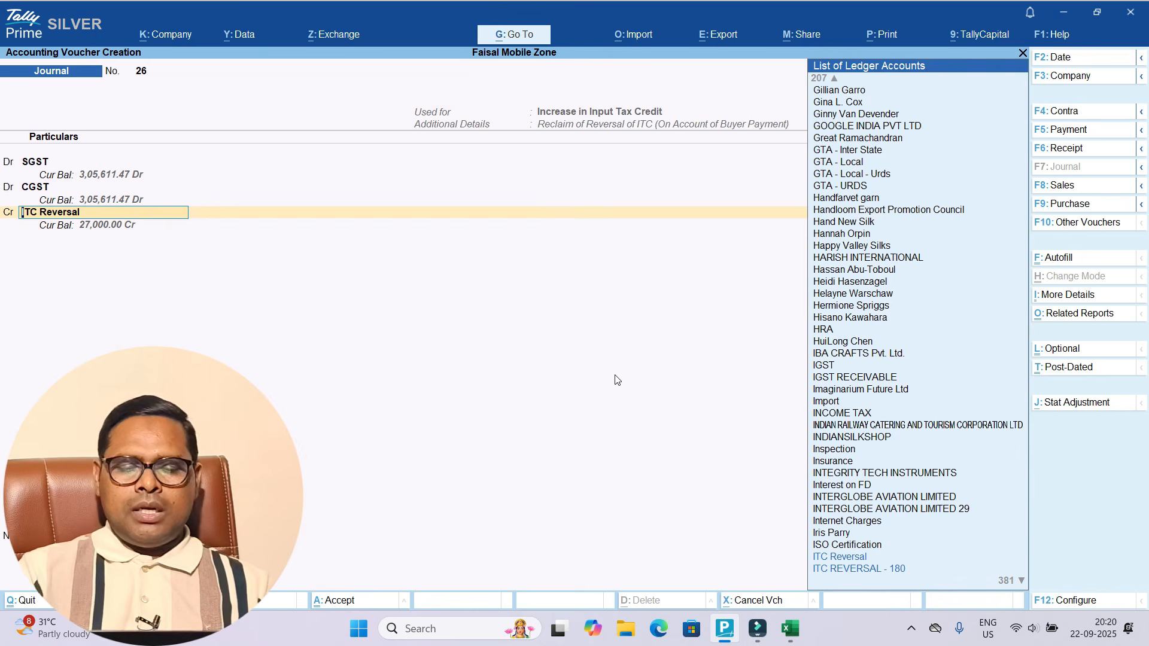
{"action": "type", "text": "ITC"}
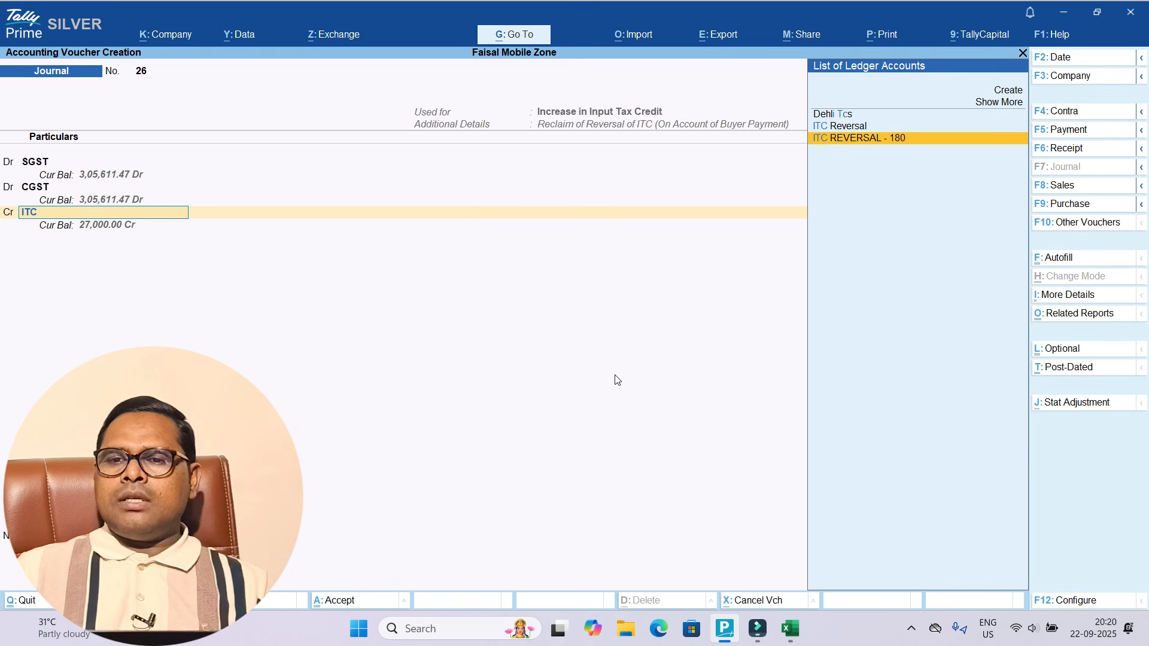
{"action": "key", "text": "Return"}
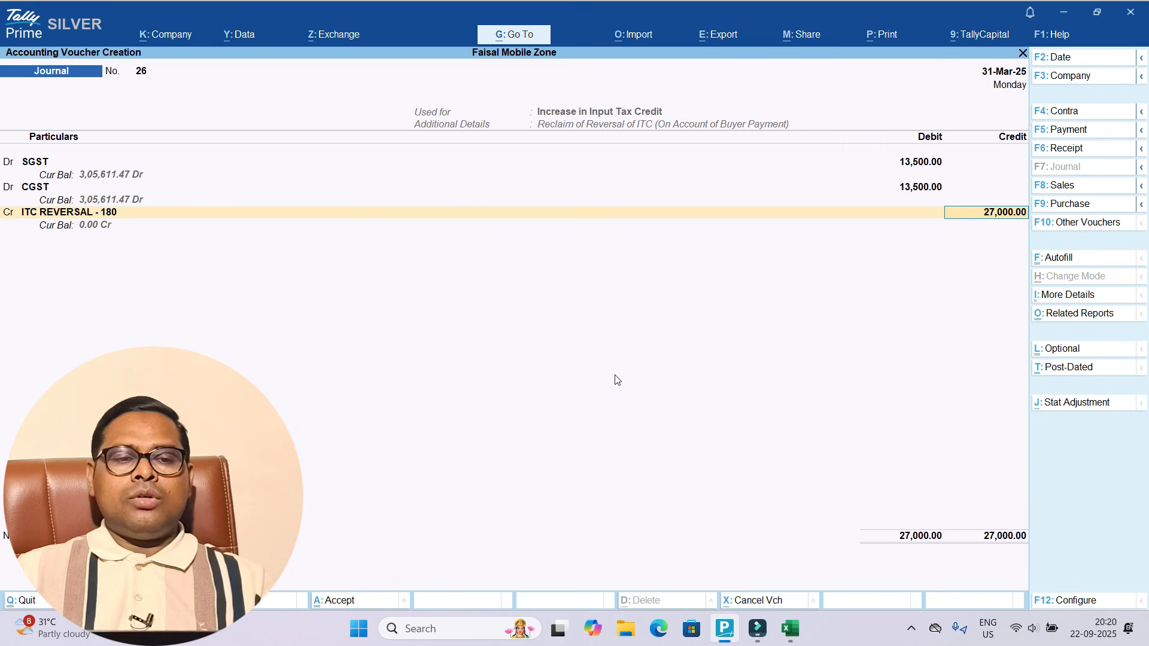
{"action": "key", "text": "ctrl+1"}
{"action": "left_click", "coordinate": [56, 216]}
{"action": "mouse_move", "coordinate": [264, 195]}
{"action": "left_mouse_down"}
{"action": "mouse_move", "coordinate": [6, 160]}
{"action": "mouse_move", "coordinate": [96, 317]}
{"action": "mouse_move", "coordinate": [274, 223]}
{"action": "mouse_move", "coordinate": [249, 179]}
{"action": "left_mouse_up"}
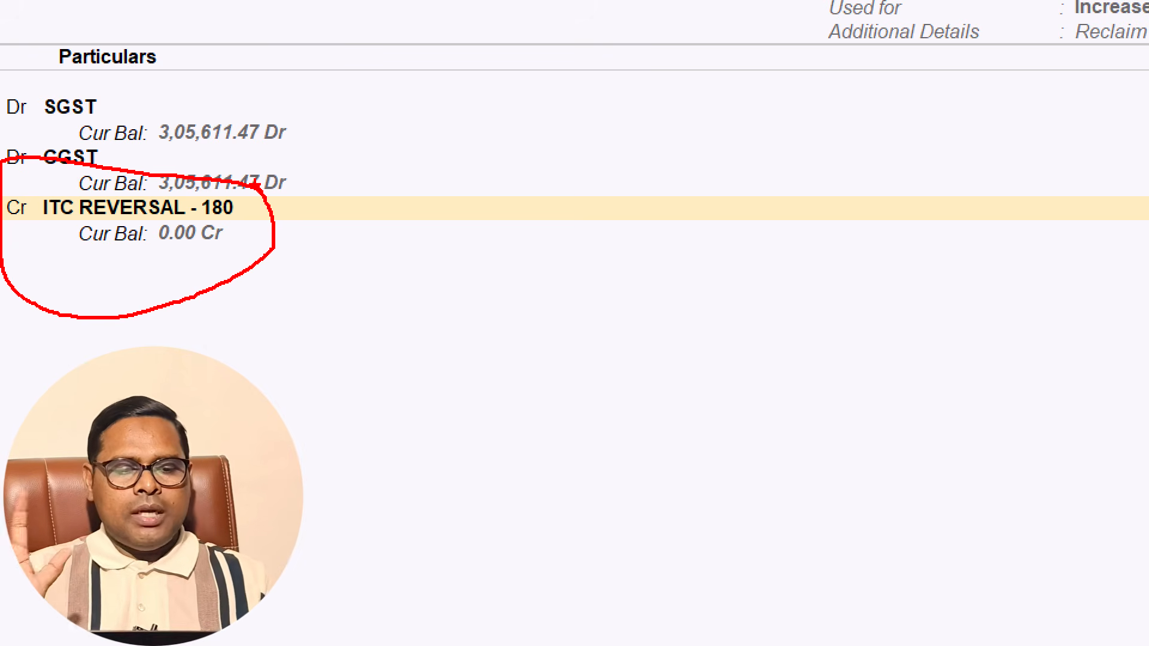
{"action": "key", "text": "Escape"}
Step: Set the journal's type of supply to Services, leave the narration blank and save the voucher
{"action": "key", "text": "Return"}
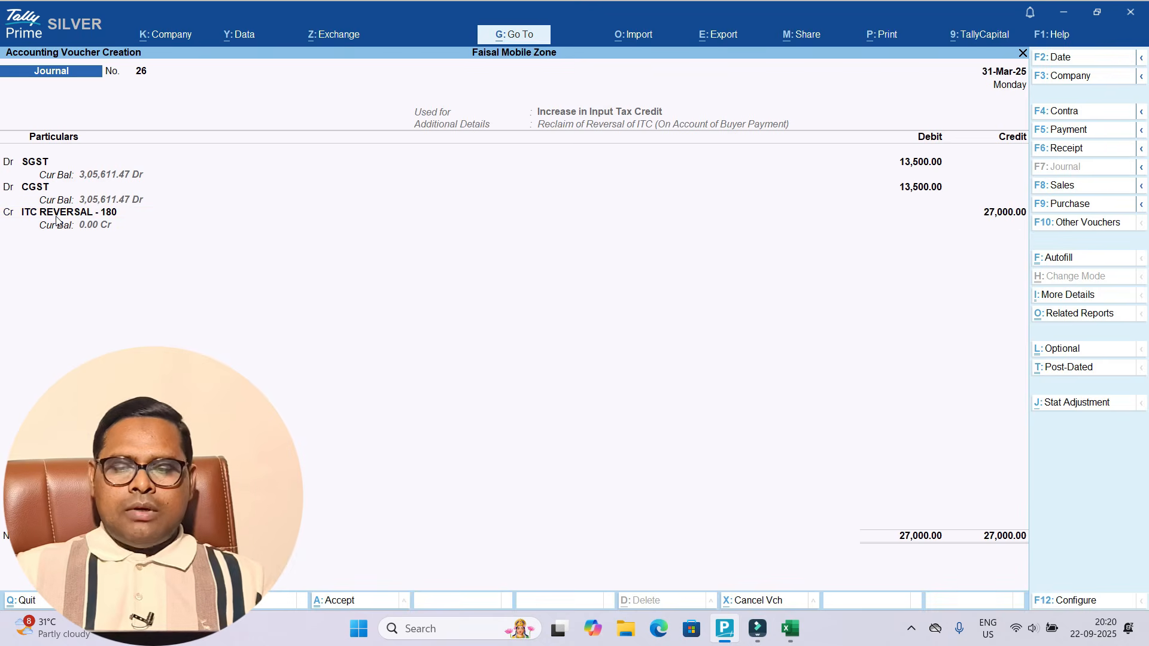
{"action": "key", "text": "Return"}
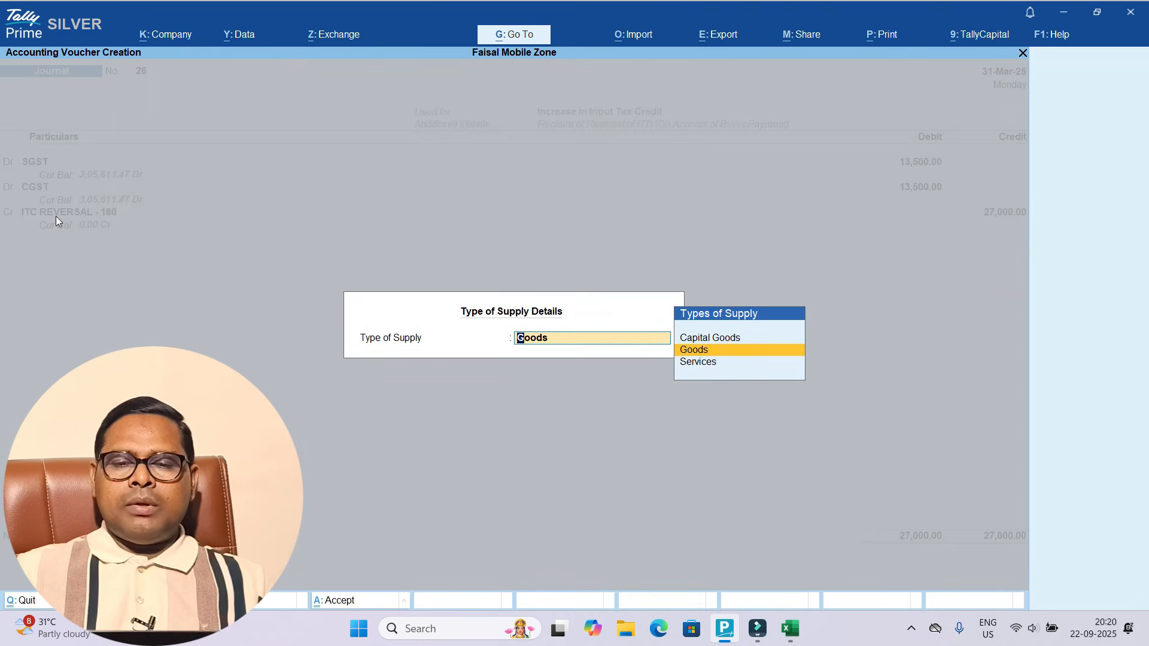
{"action": "key", "text": "Down"}
{"action": "key", "text": "Return"}
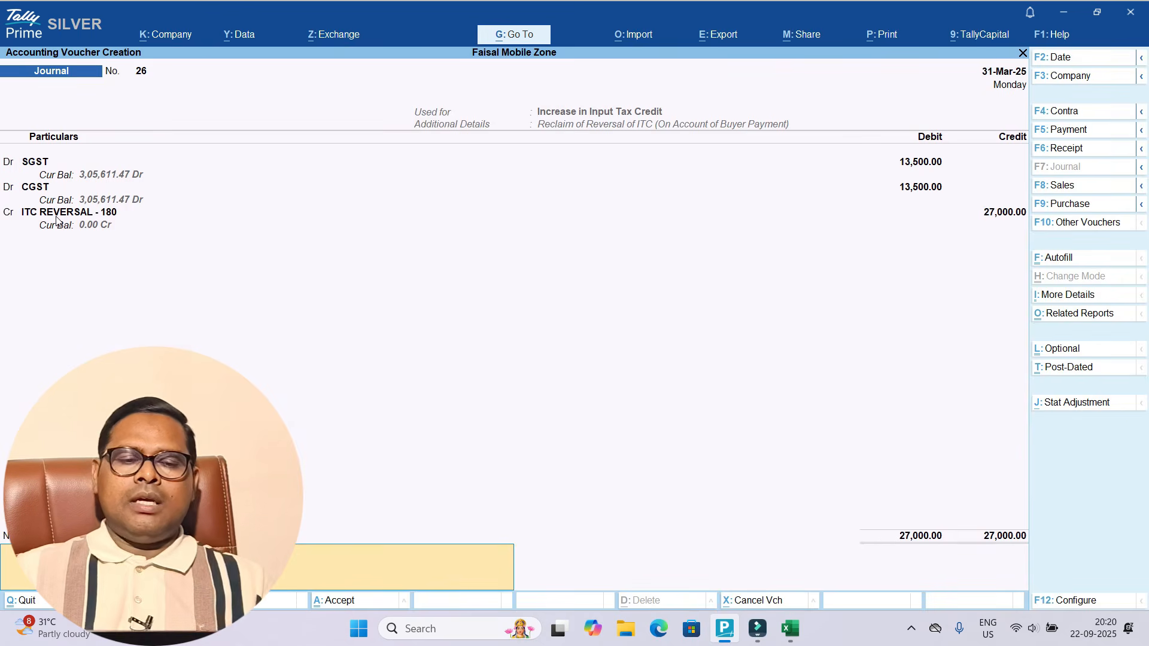
{"action": "key", "text": "Return"}
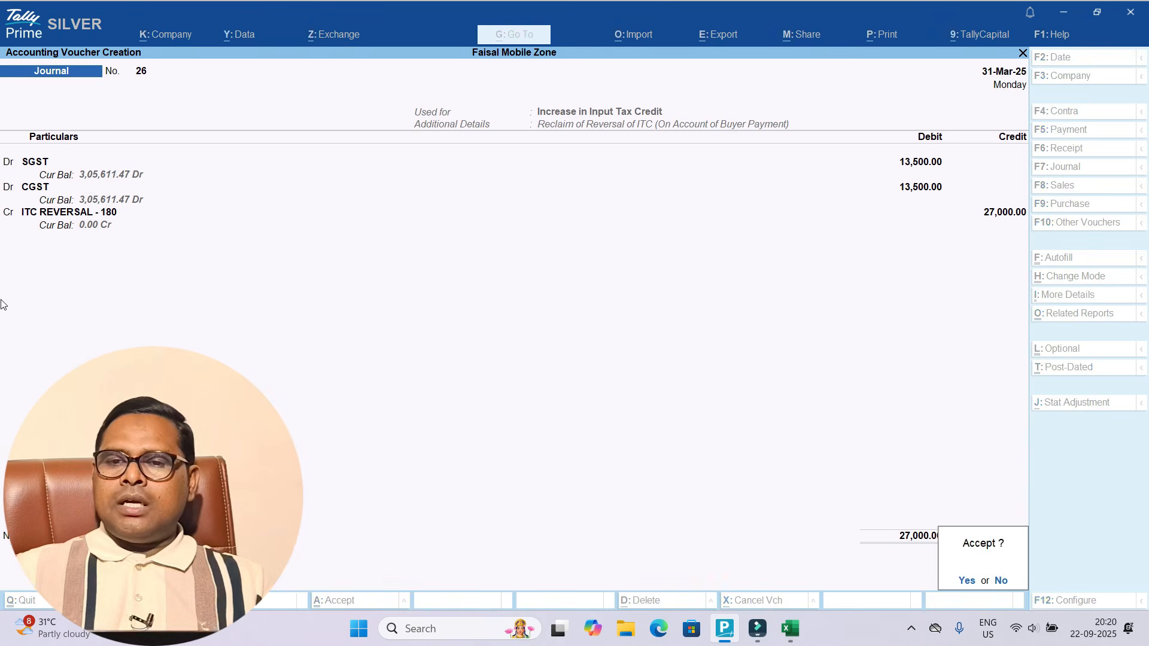
{"action": "key", "text": "Return"}
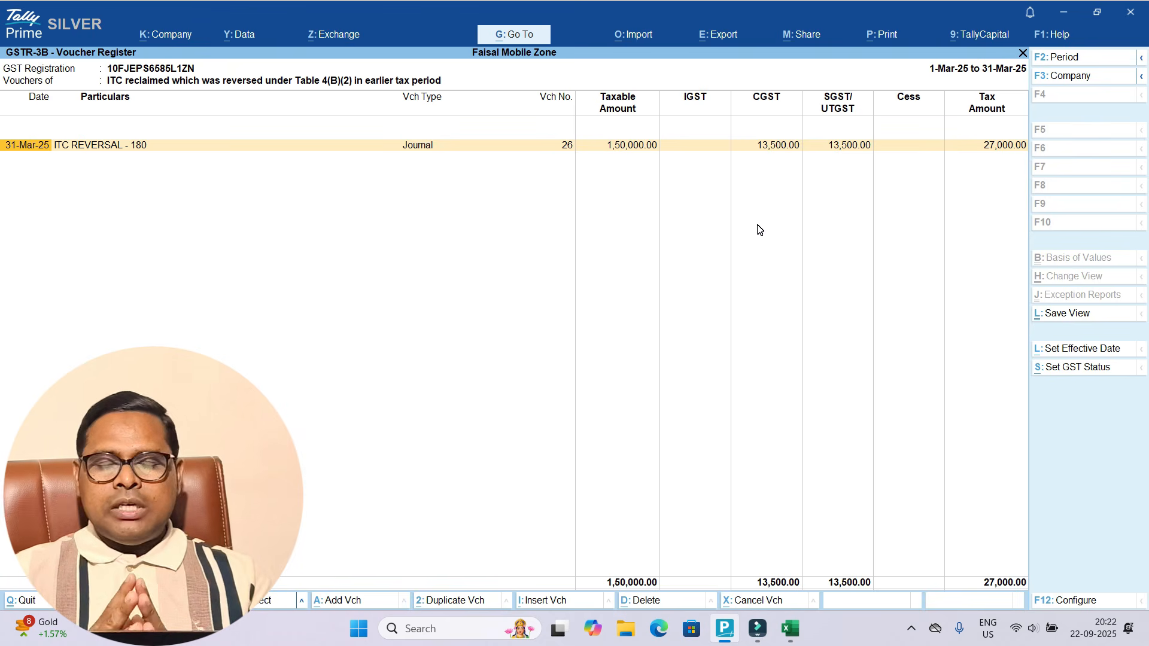